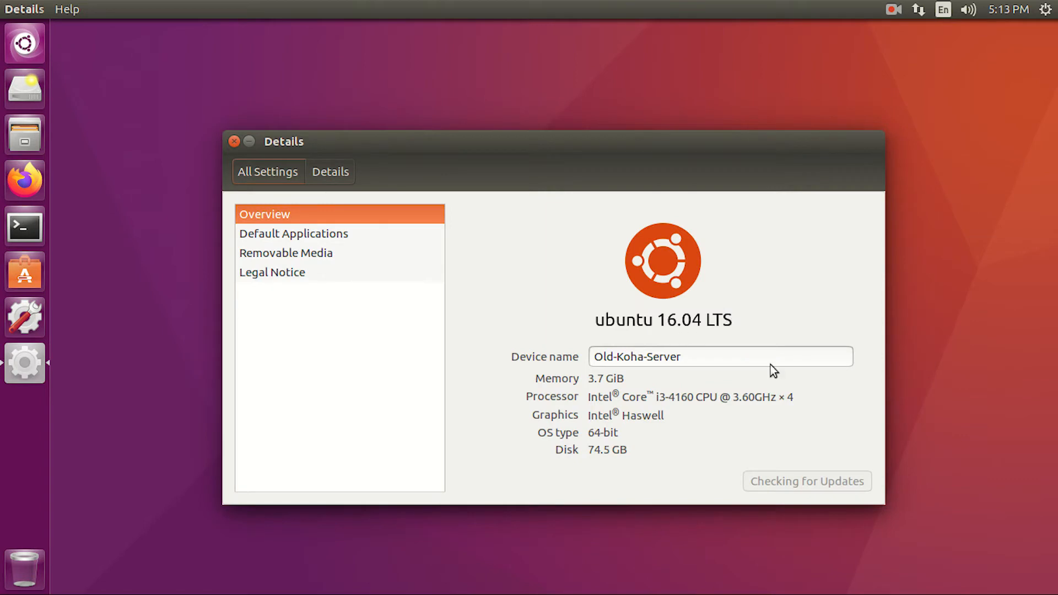
- Close the system details window and open the Koha staff client at 127.0.0.1:8080 in Firefox
left_click(682, 358)
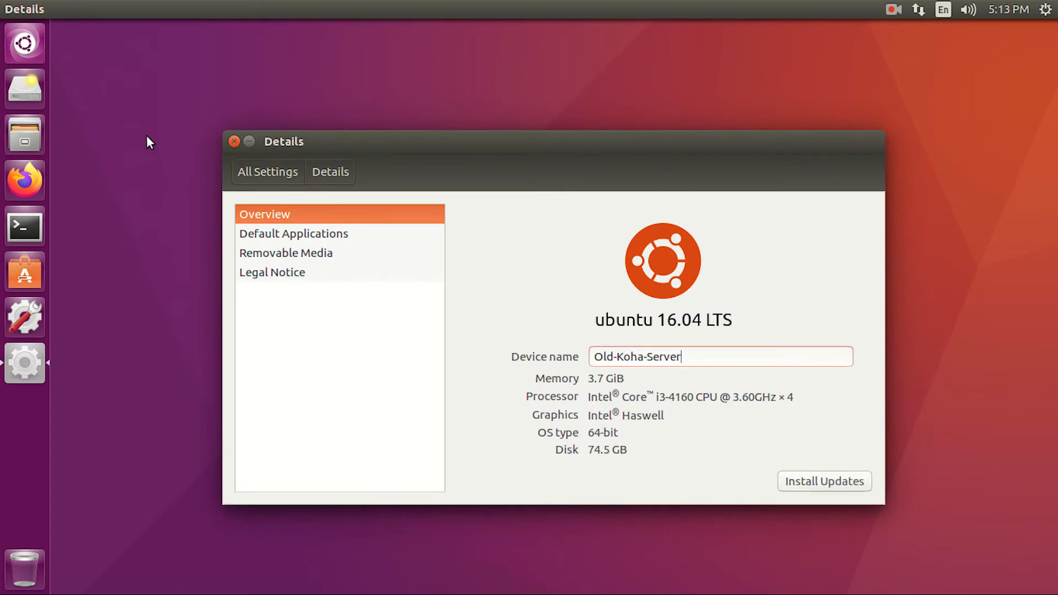
left_click(234, 141)
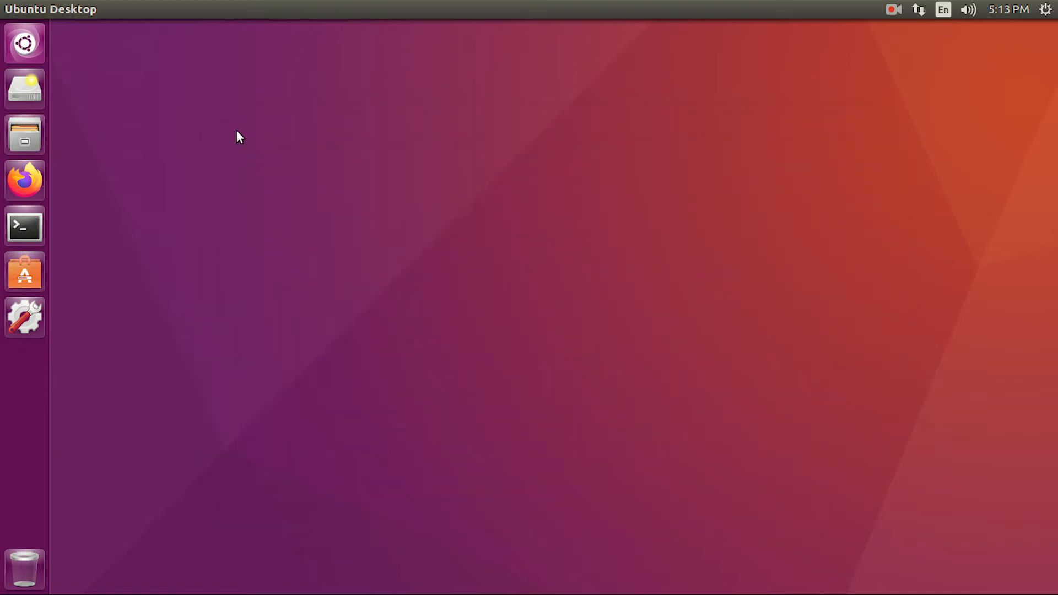
left_click(26, 182)
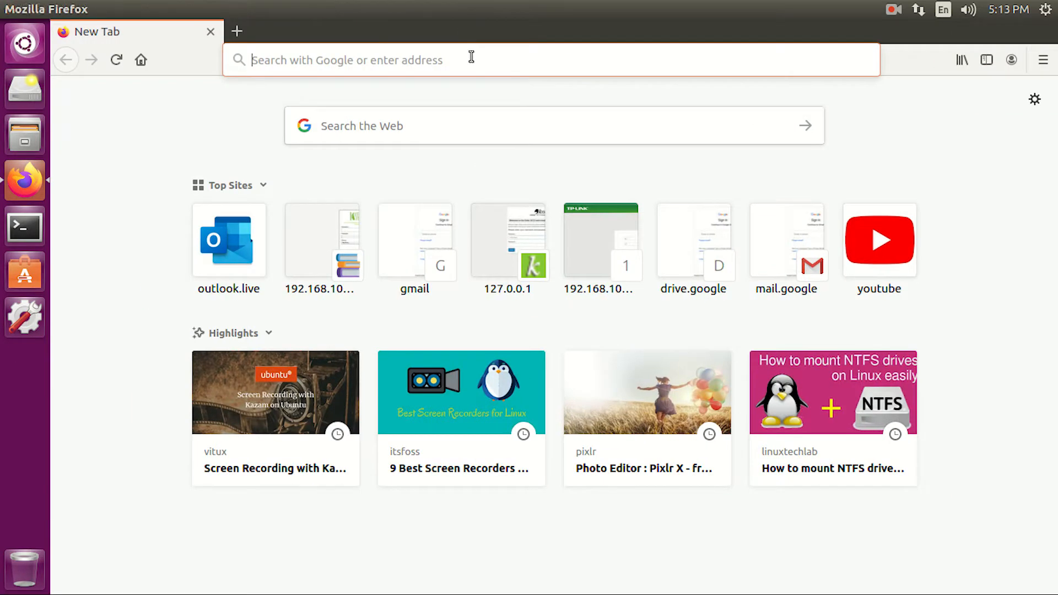
left_click(470, 57)
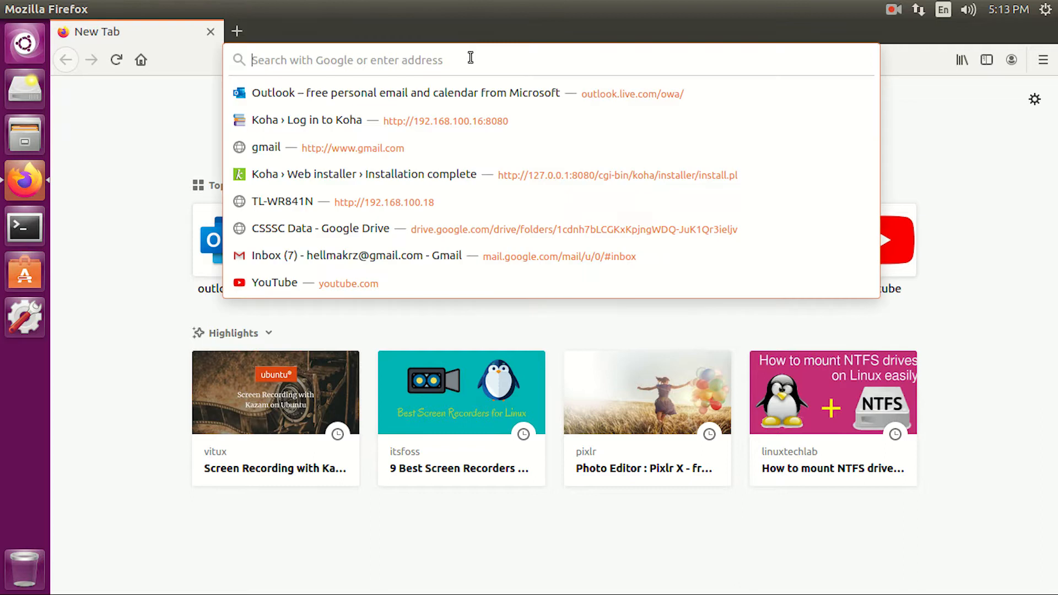
type("127.0.0.1:8080/")
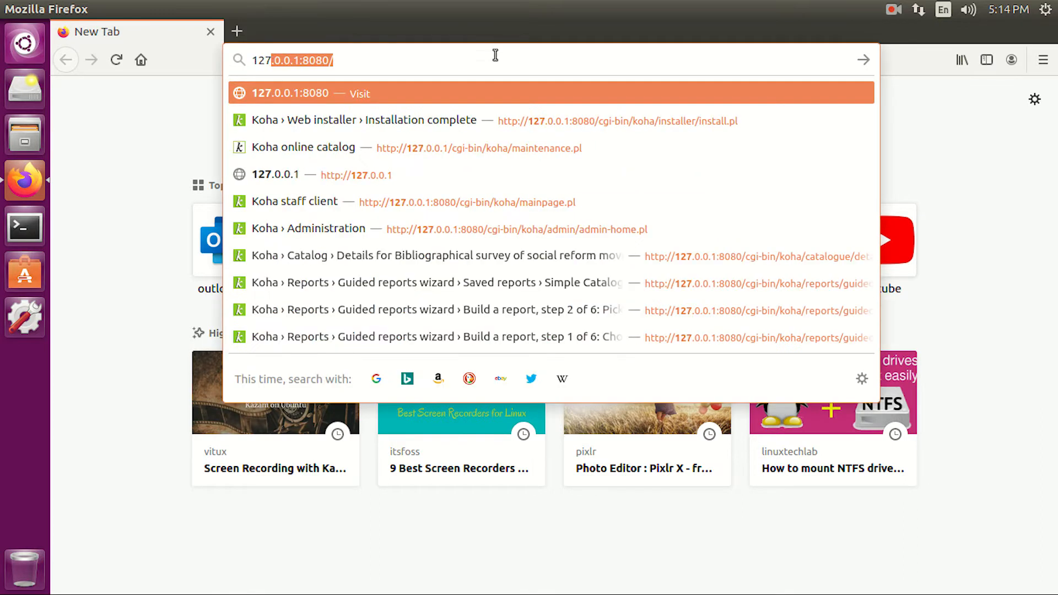
key("Right")
key("Return")
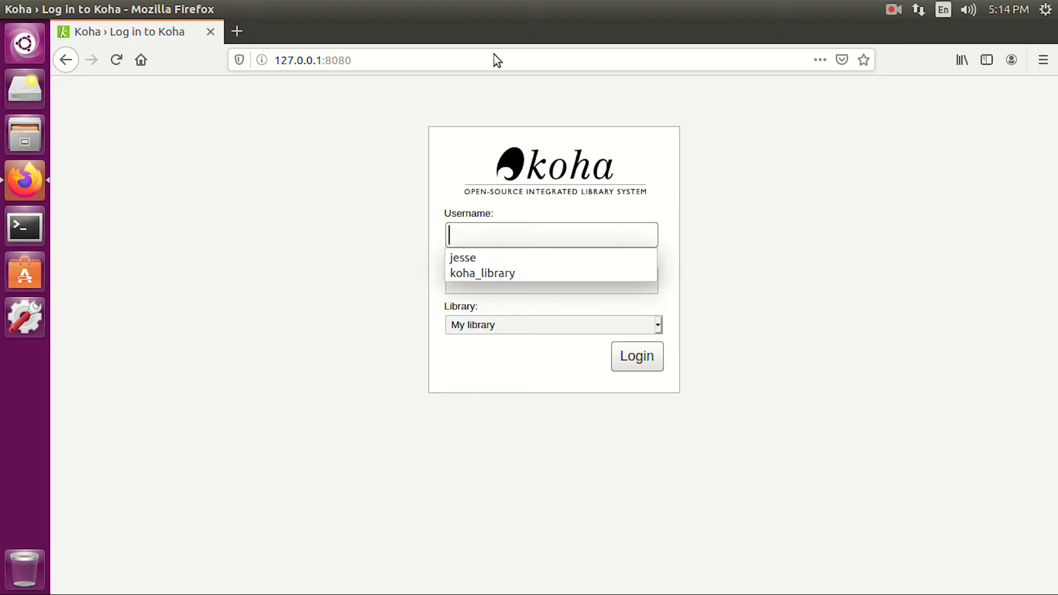
- Log in to Koha with the staff username and account password for My library, declining to save the login
type("jesse")
key("Tab")
type("k")
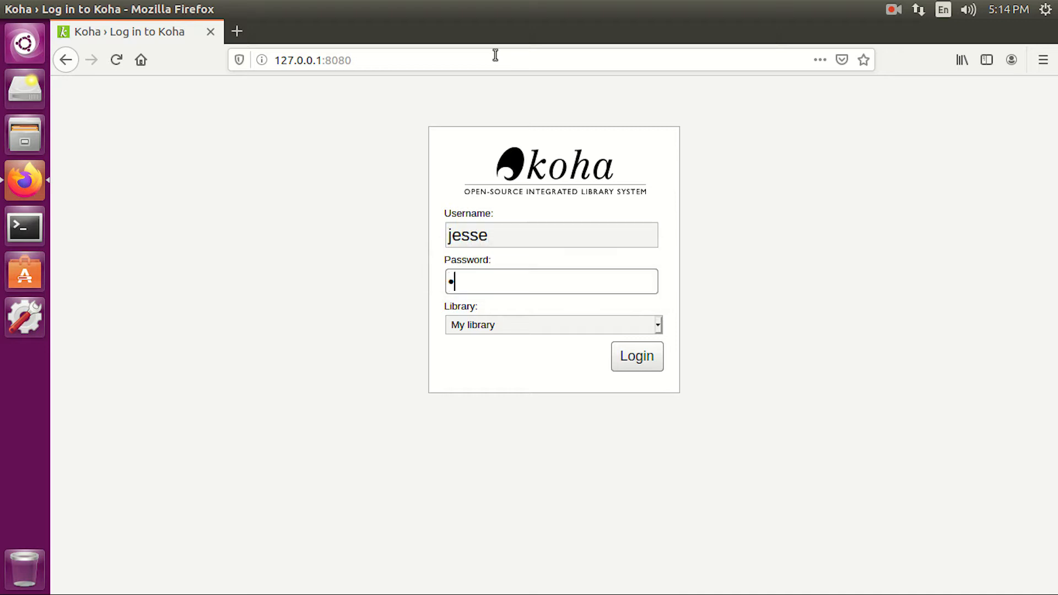
type("••••••••")
key("Return")
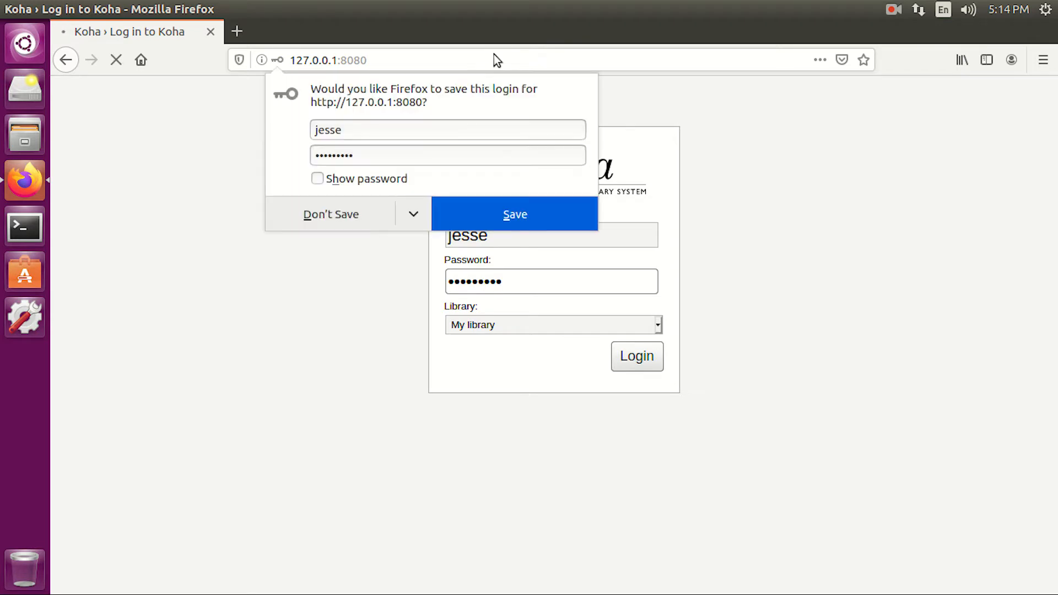
left_click(351, 216)
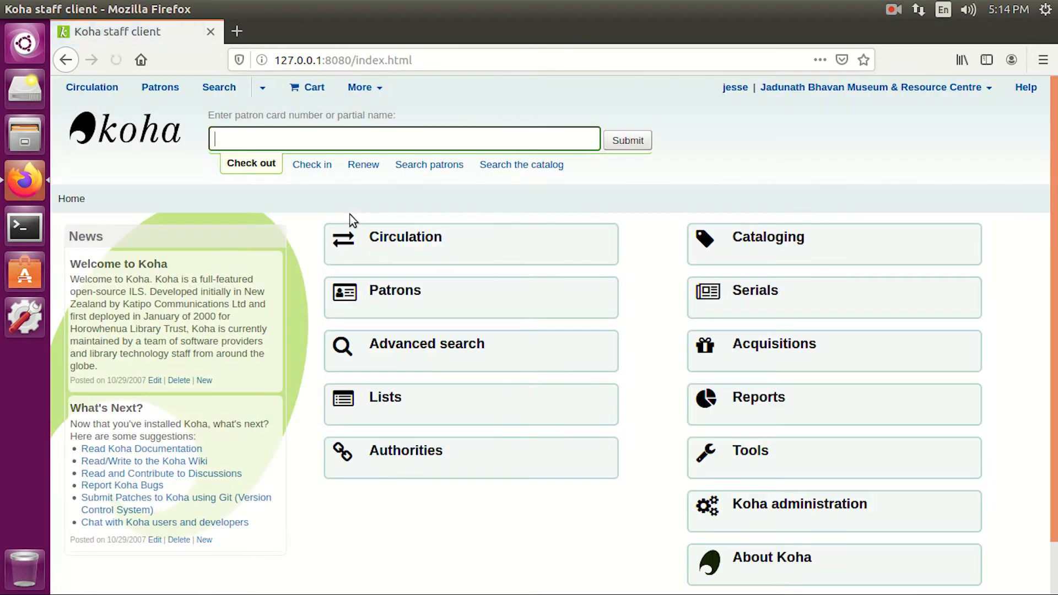
- Open the About Koha page and review the server information, including the Koha and OS versions
left_click(726, 173)
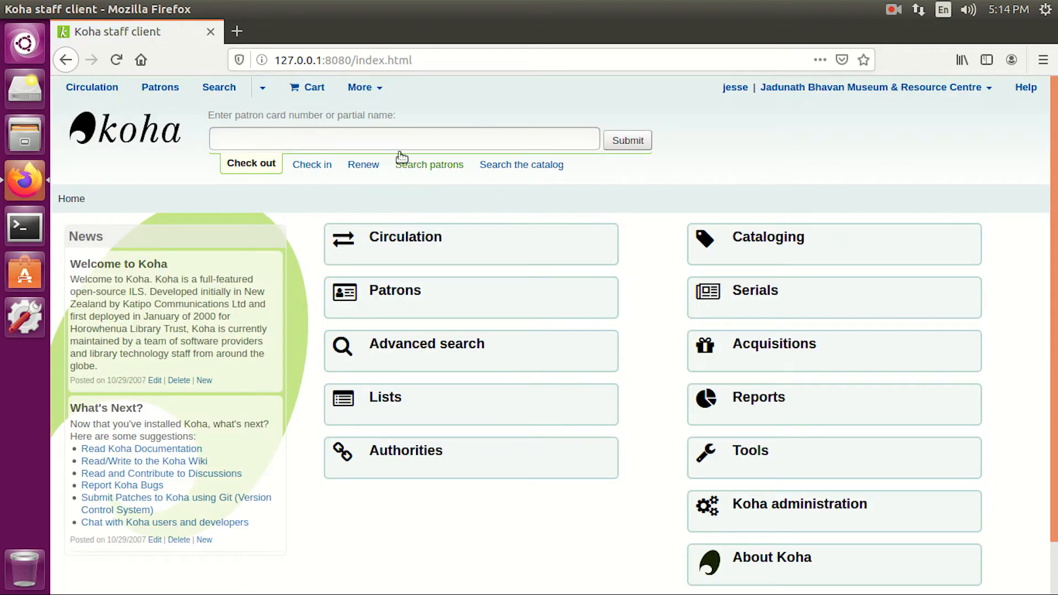
left_click(376, 89)
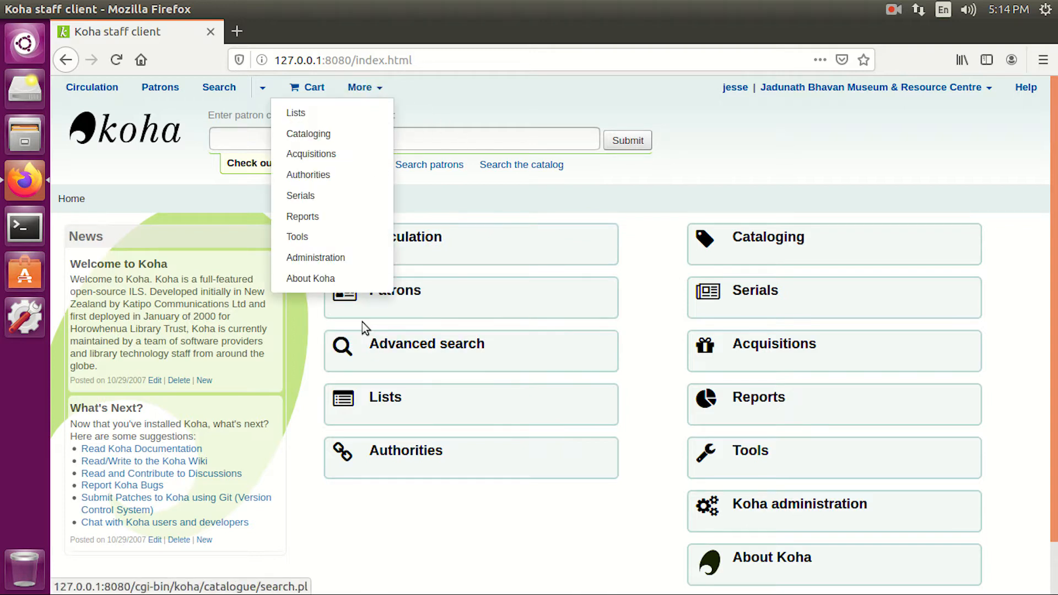
left_click(354, 280)
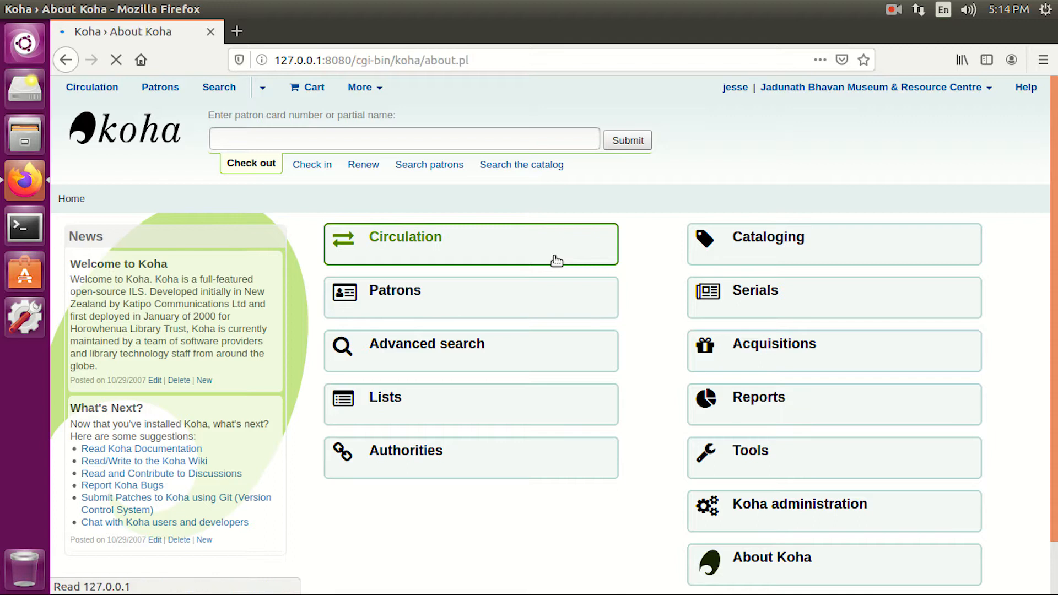
scroll(413, 297, "down", 2)
left_click_drag(719, 465, 303, 186)
left_click(392, 272)
scroll(388, 271, "up", 2)
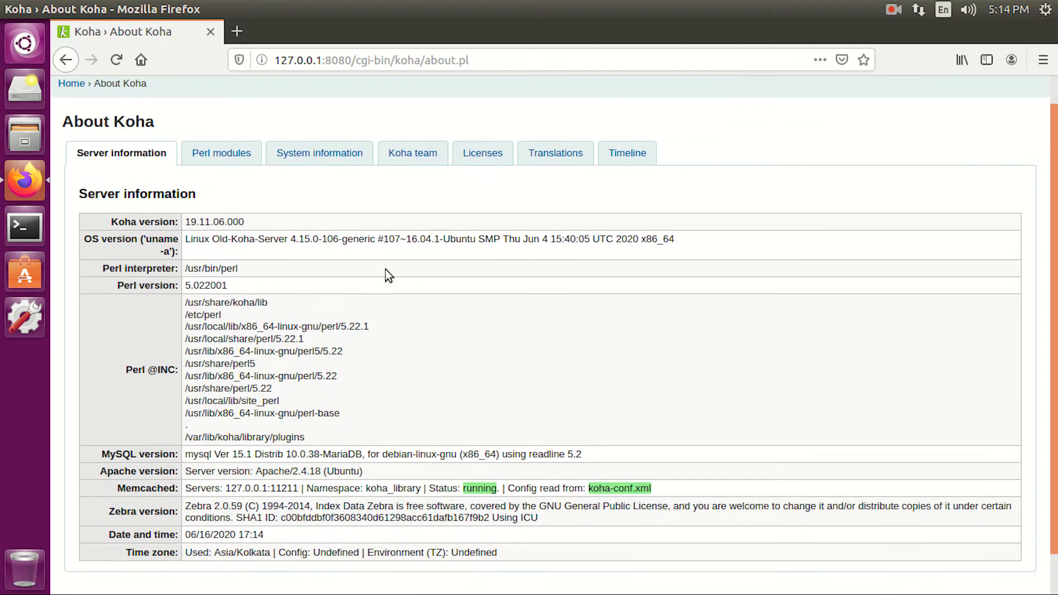
- Return to the Koha home page and open the list of saved guided reports
left_click(76, 116)
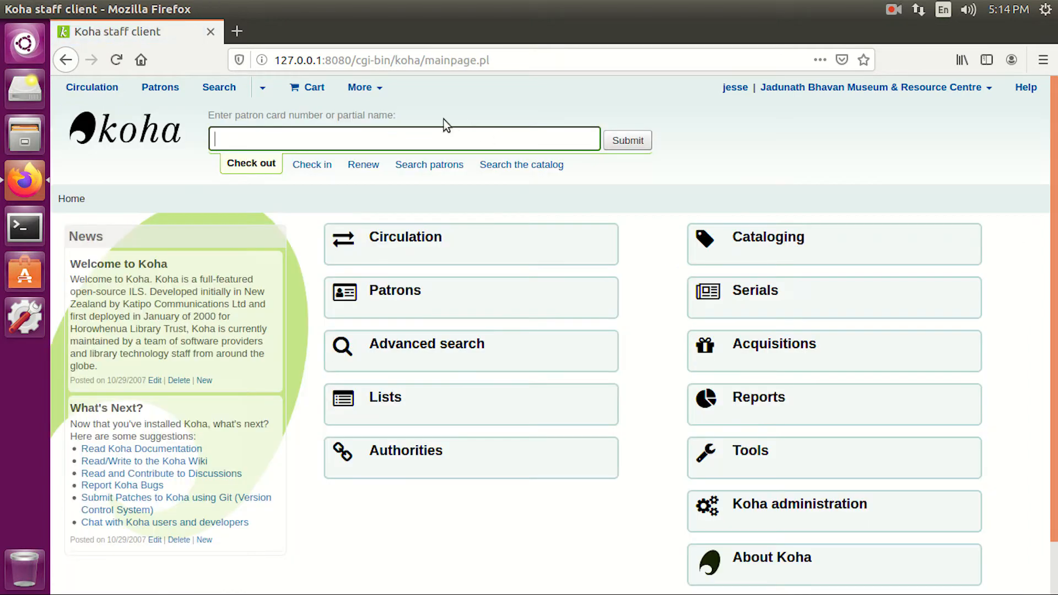
left_click(379, 88)
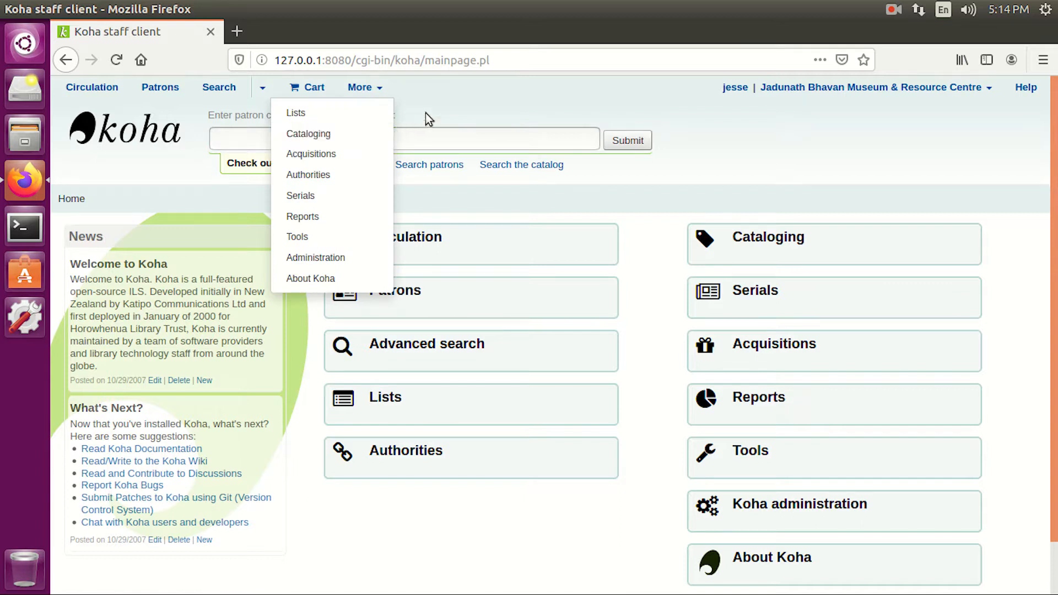
left_click(333, 212)
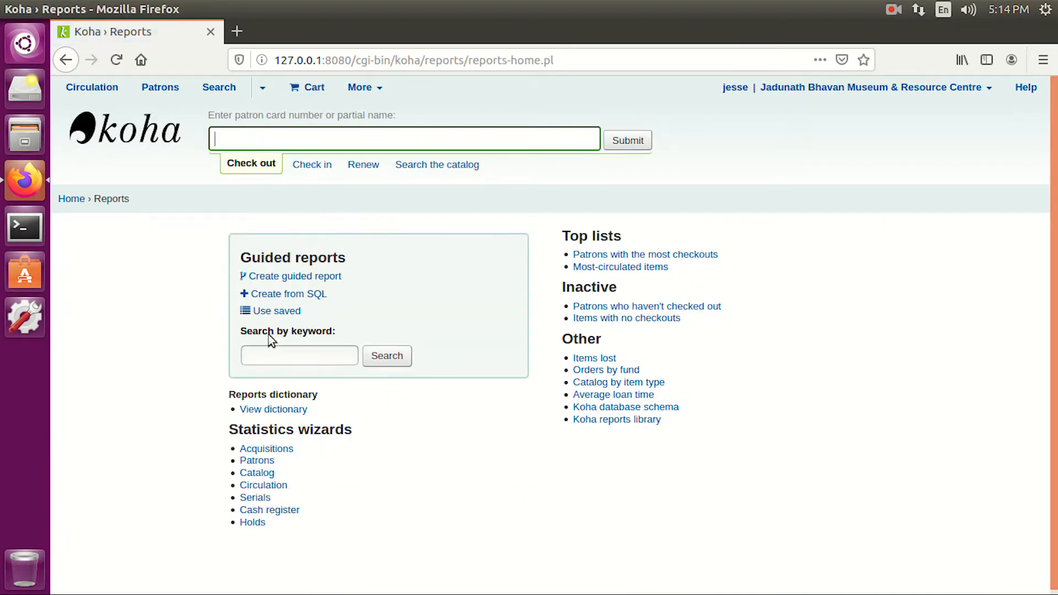
left_click(275, 311)
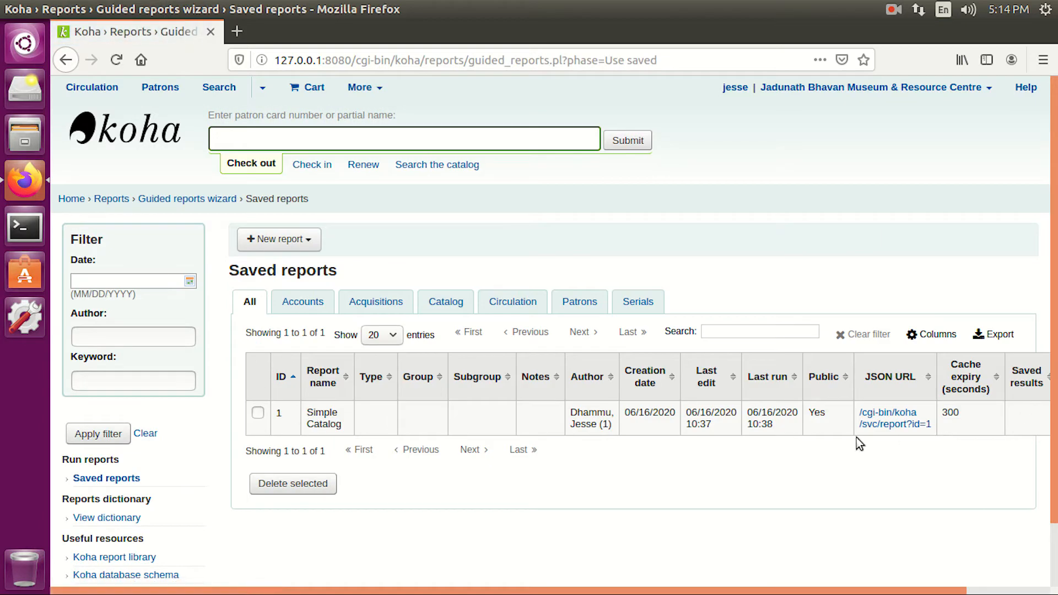
- Run the saved Simple Catalog report
scroll(662, 455, "down", 2)
left_click_drag(744, 592, 828, 592)
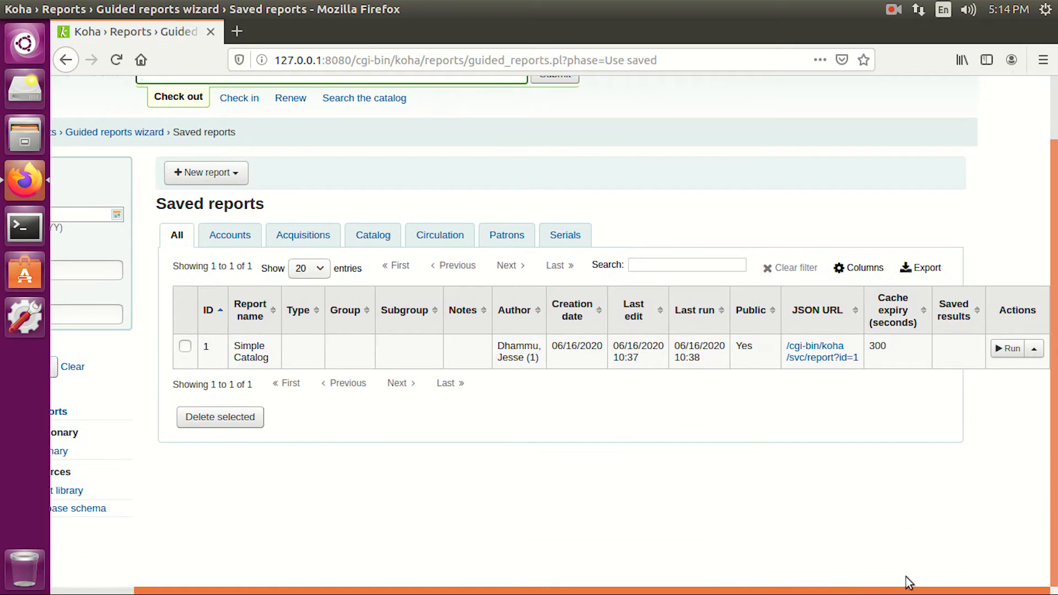
left_click_drag(239, 346, 296, 350)
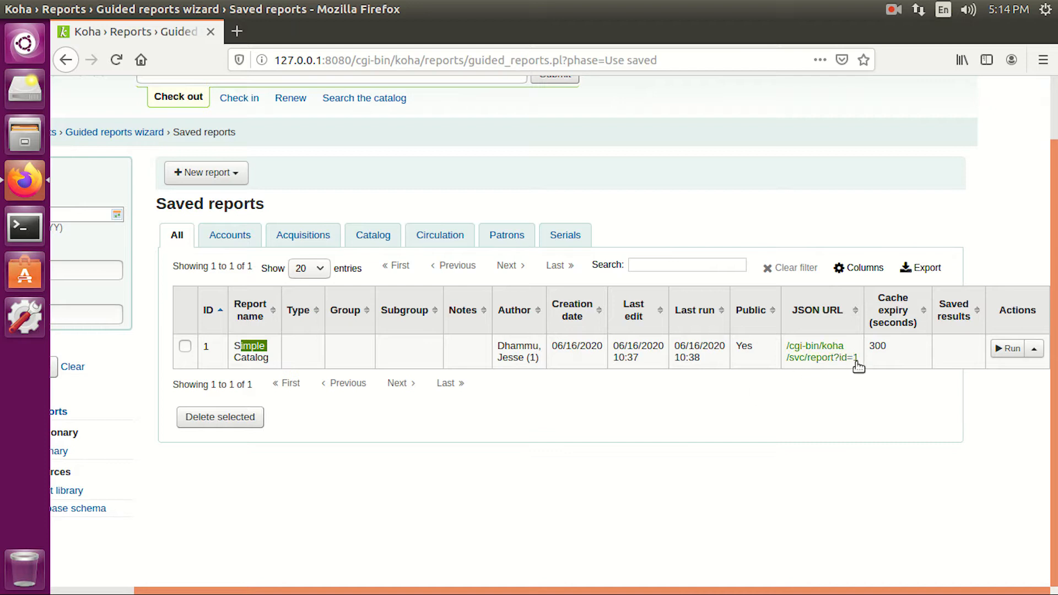
left_click(1011, 351)
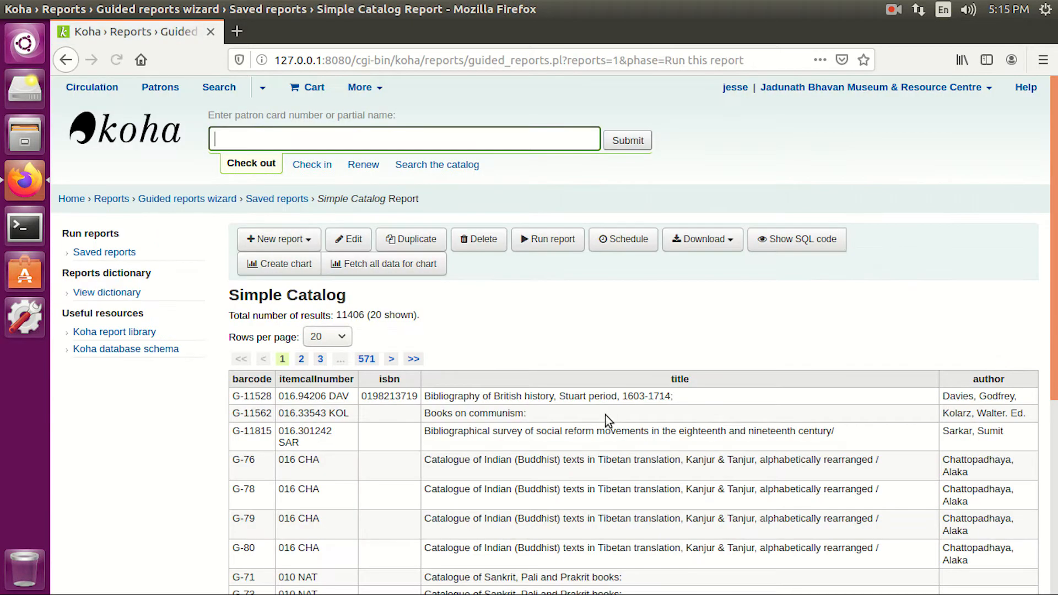
- Examine the Simple Catalog report's total number of results and its listed barcodes, call numbers, titles and authors
scroll(465, 328, "down", 2)
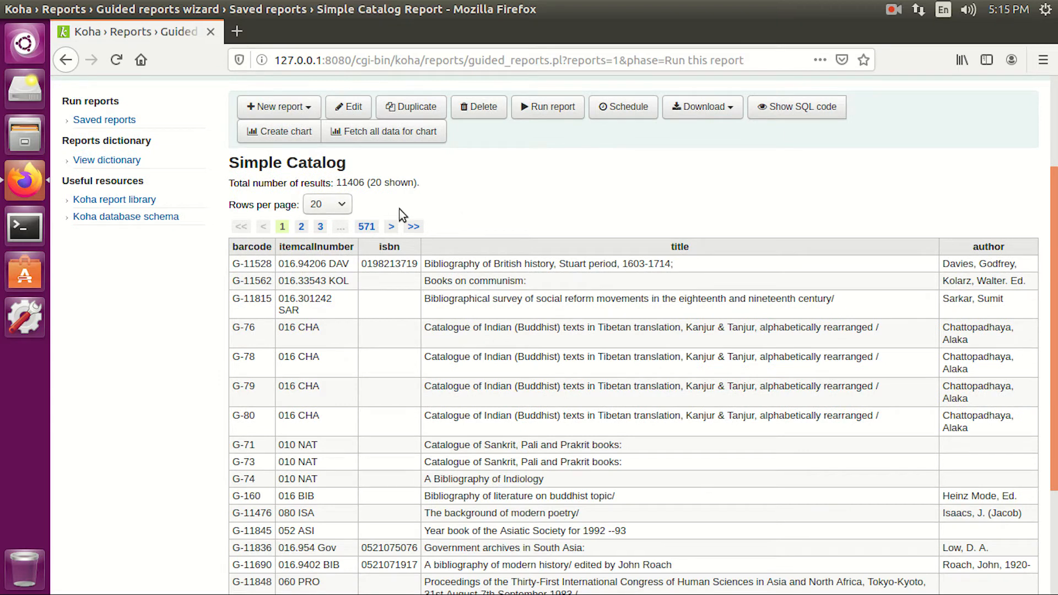
scroll(361, 202, "up", 1)
double_click(351, 226)
left_click(502, 258)
left_click_drag(476, 345, 765, 431)
scroll(776, 443, "down", 3)
scroll(776, 443, "up", 5)
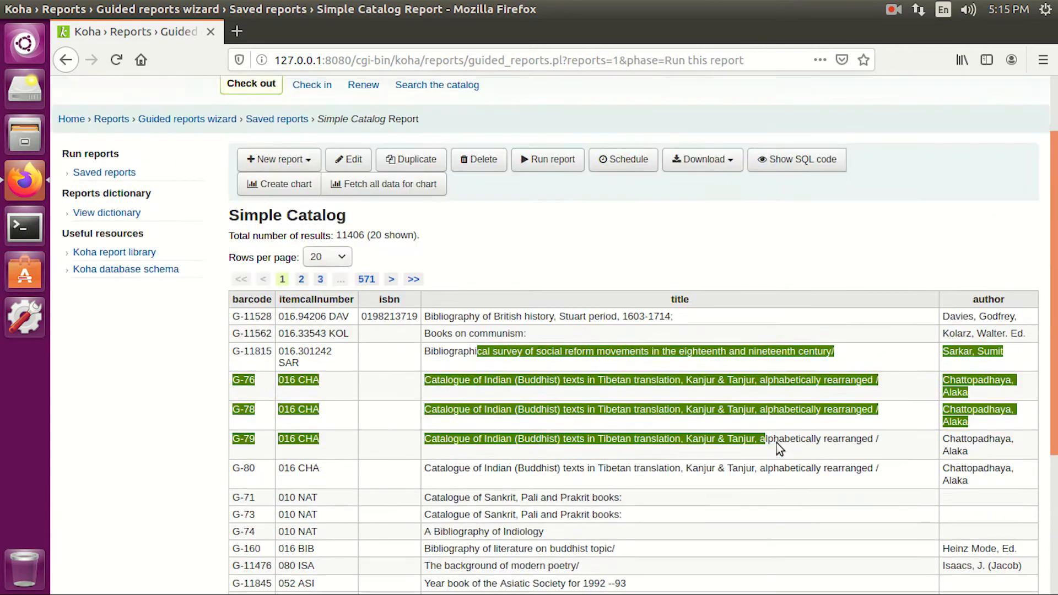
left_click(814, 279)
- Open the Export data tool in Koha Tools, check the authority export form, and return to exporting bibliographic records
left_click(116, 136)
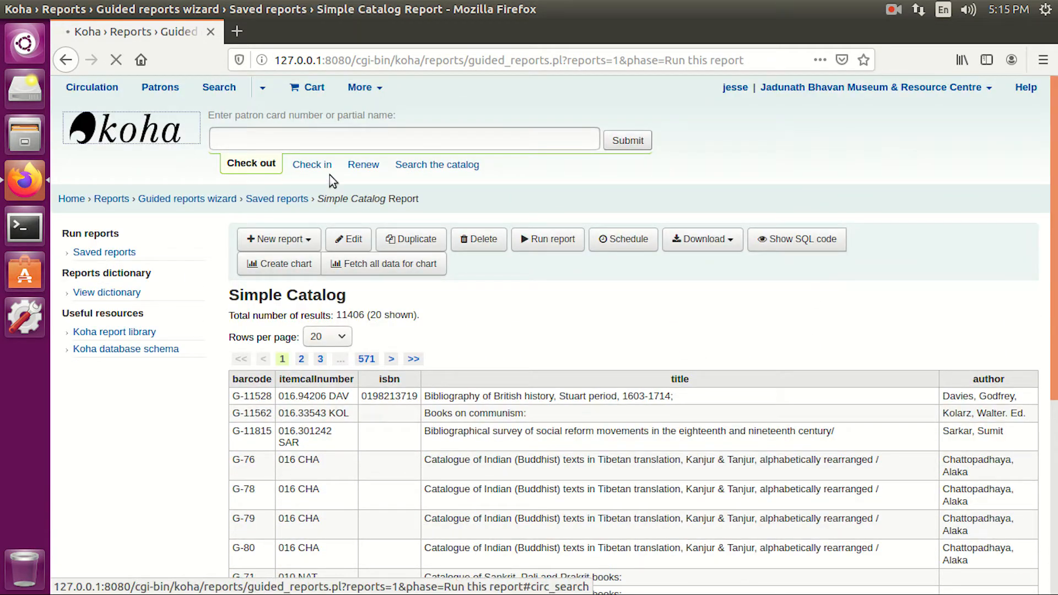
left_click(372, 89)
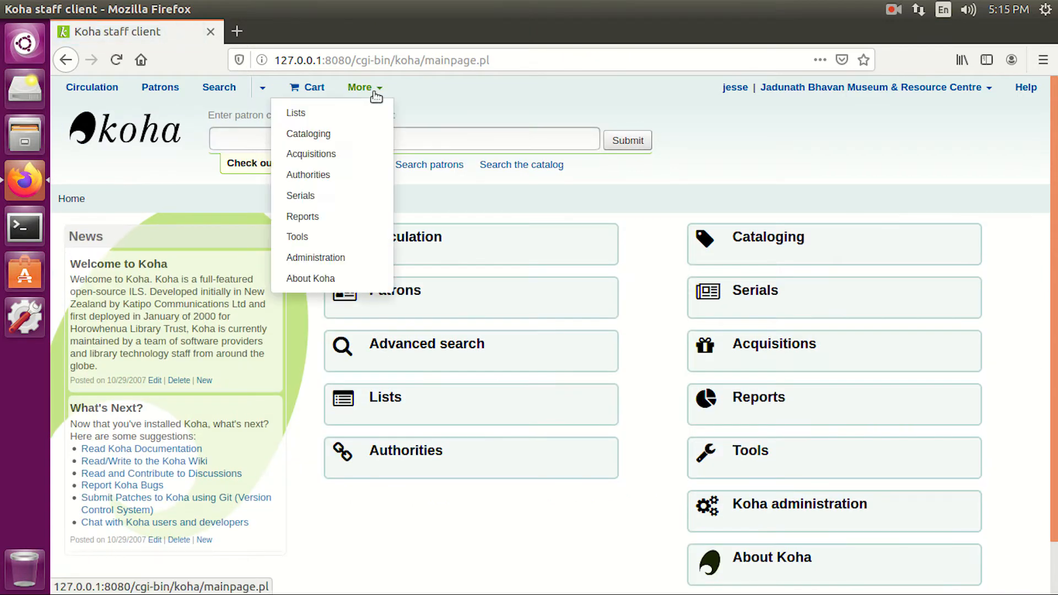
left_click(337, 239)
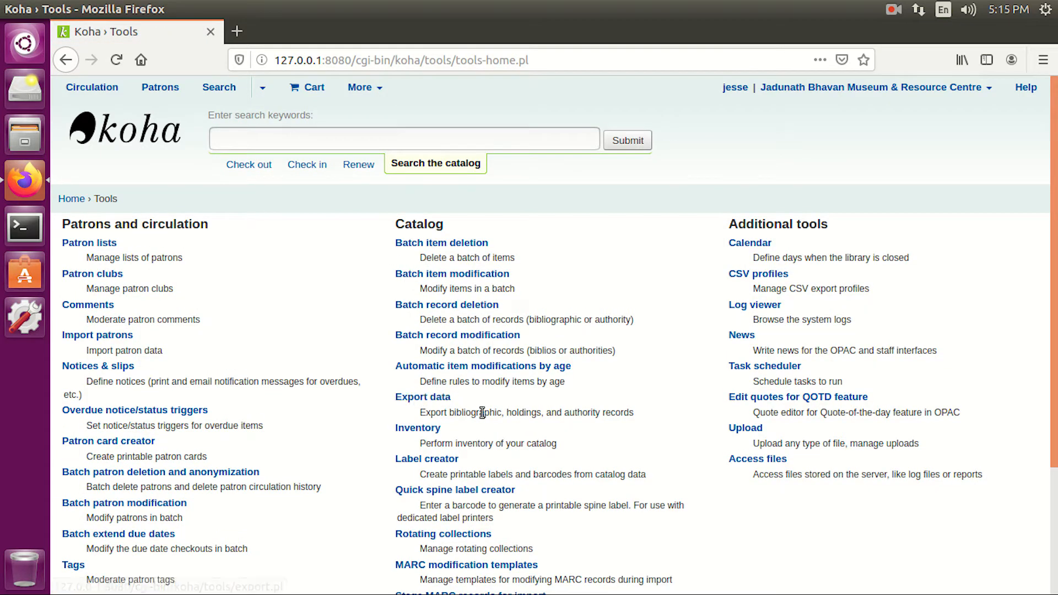
left_click_drag(453, 412, 555, 420)
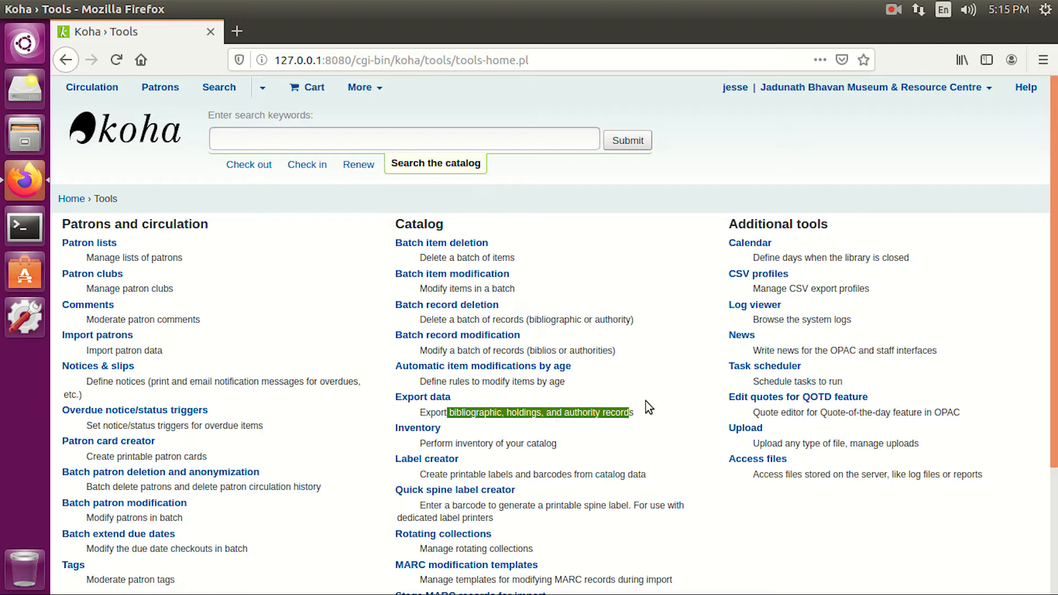
left_click(439, 399)
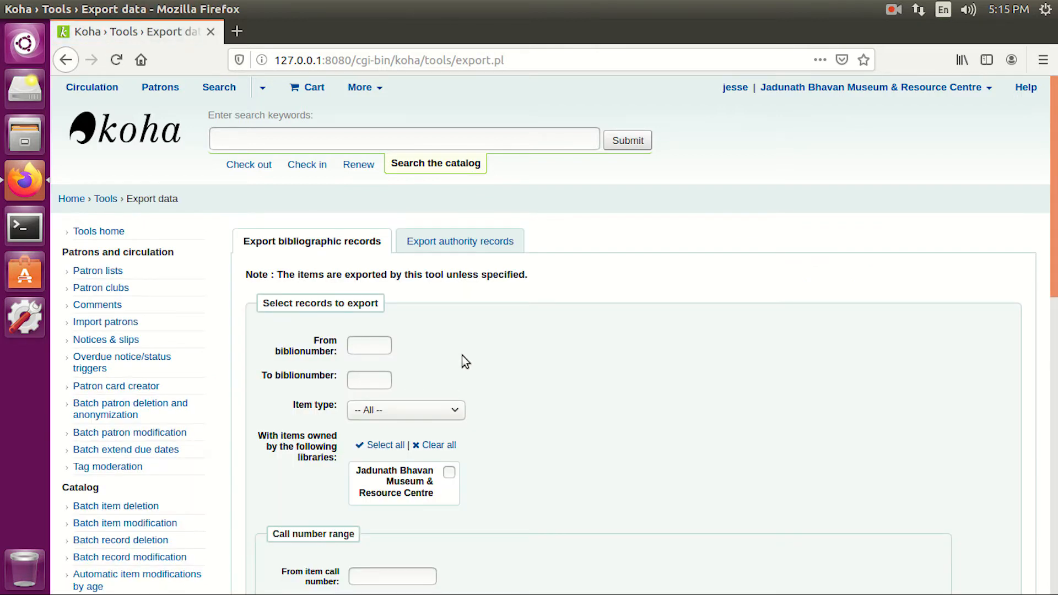
left_click(423, 248)
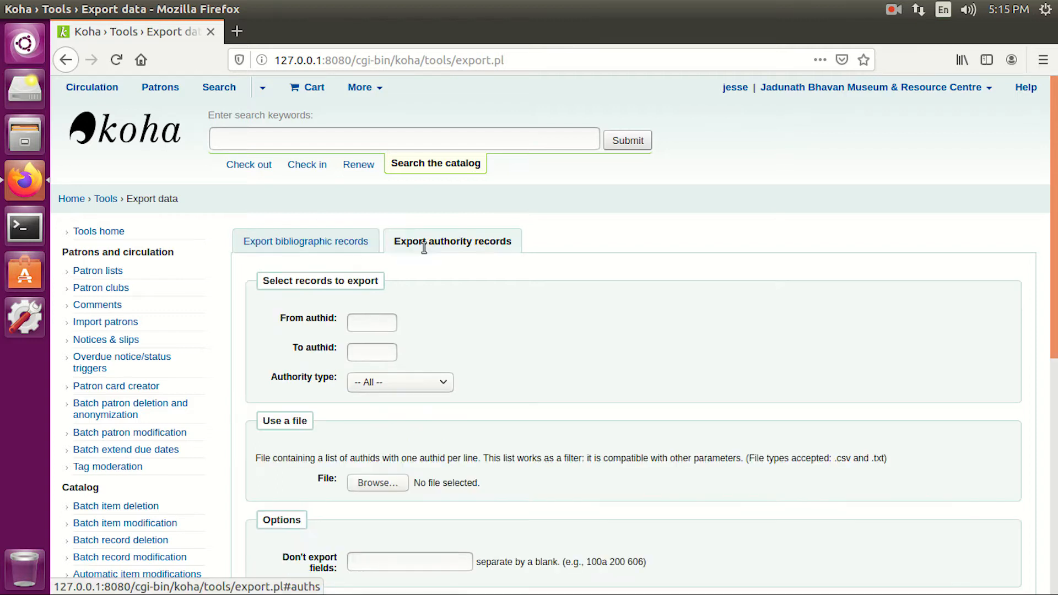
left_click(338, 243)
- Set the export range from biblionumber 1 to 99999, keep all item types, and select all owning libraries
scroll(489, 308, "down", 3)
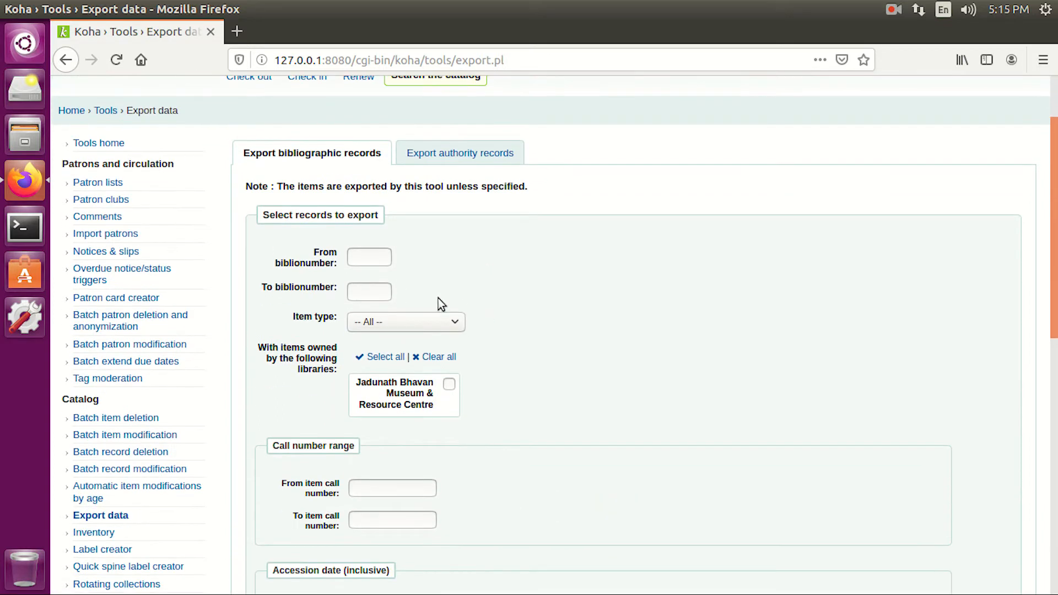
left_click(372, 260)
type("1")
scroll(374, 257, "down", 2)
left_click(375, 250)
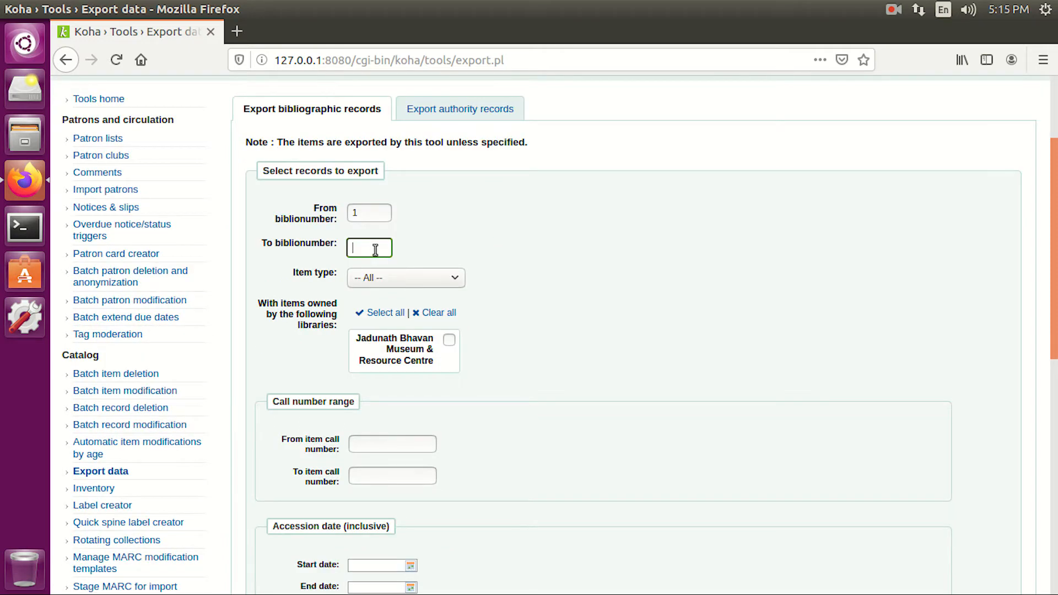
type("99999")
left_click(391, 277)
left_click(406, 278)
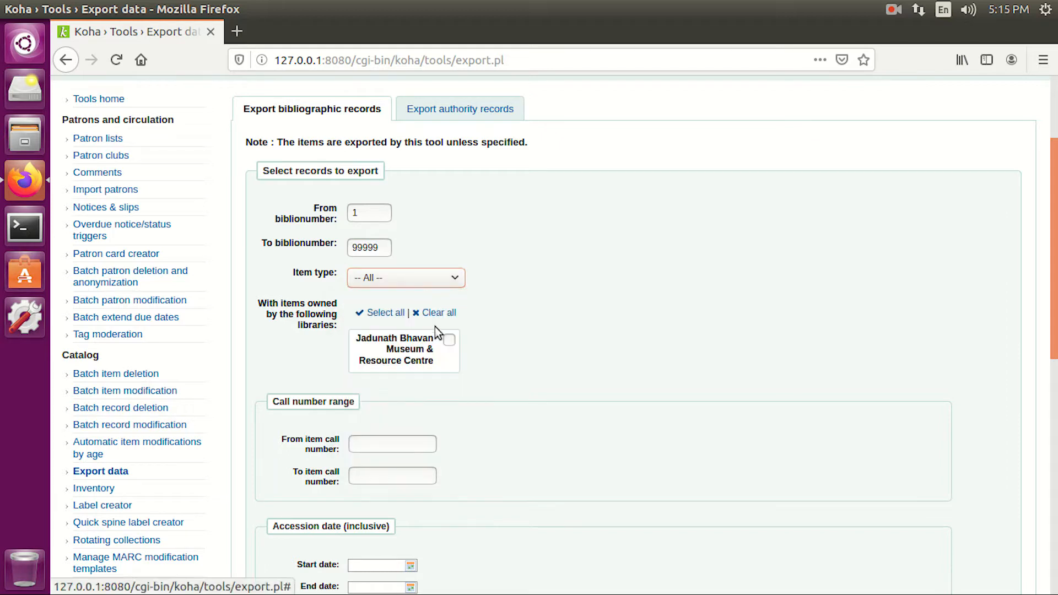
left_click(385, 312)
scroll(363, 329, "down", 3)
- Review the optional call number range, accession date and biblionumber file filters, leaving them empty
left_click(396, 342)
scroll(439, 372, "down", 3)
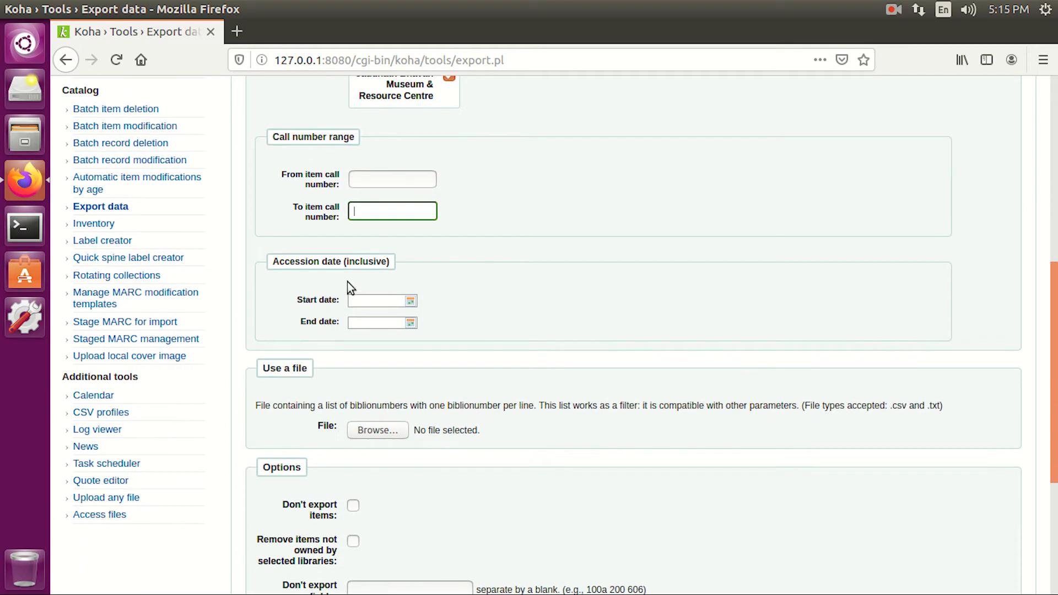
left_click_drag(328, 263, 378, 263)
left_click(385, 265)
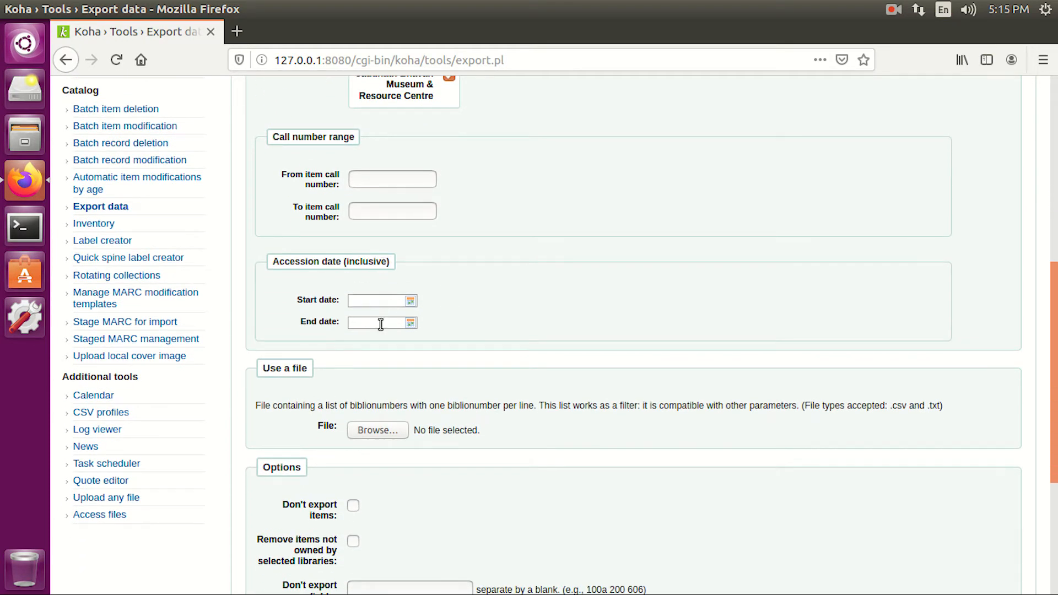
scroll(554, 397, "down", 3)
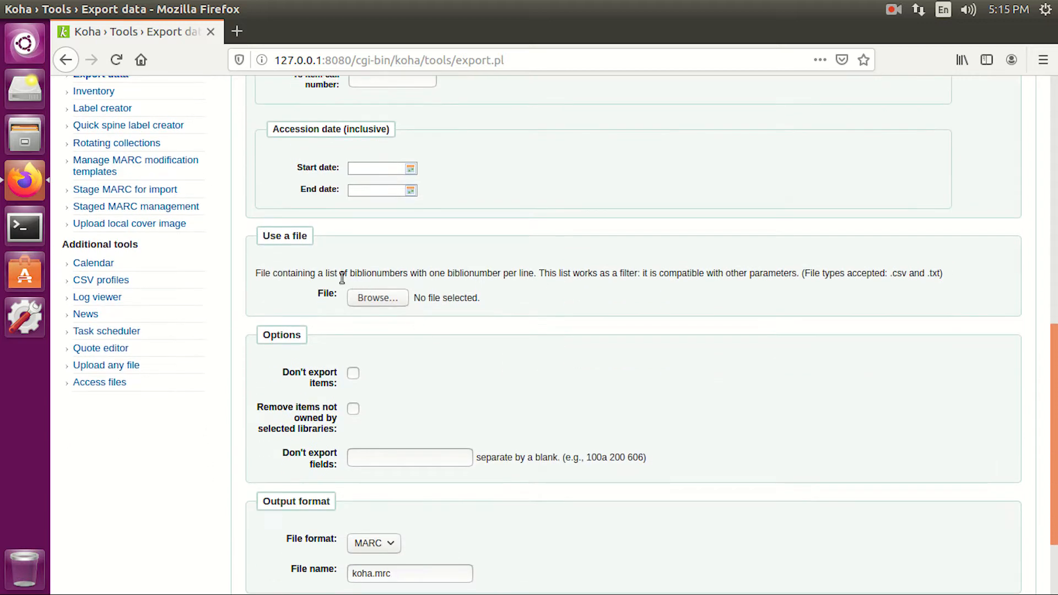
left_click_drag(274, 273, 925, 288)
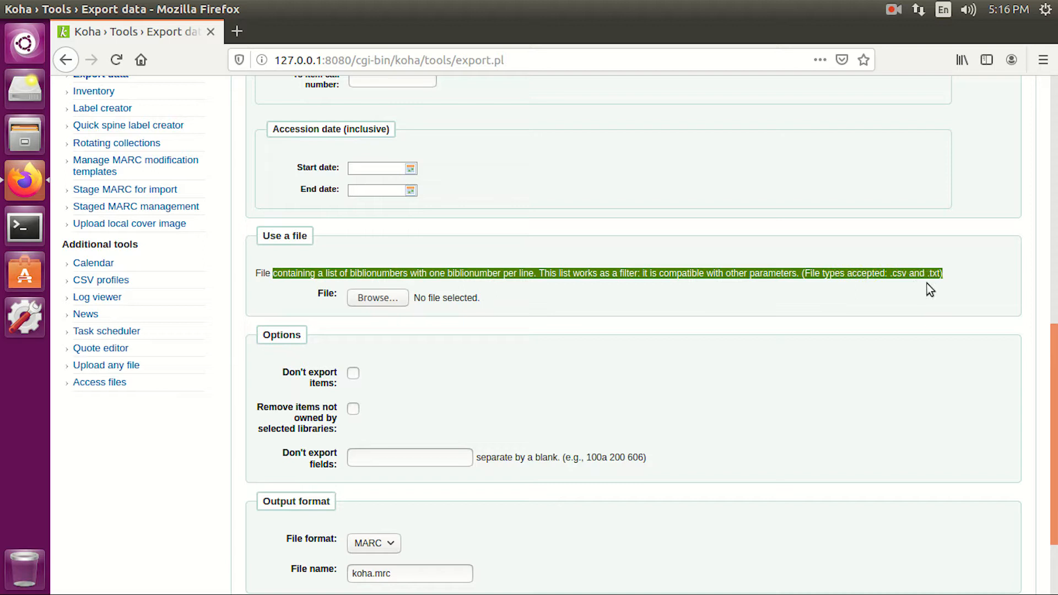
- Set the export's output format to MARC and name the file "jbmrc koha records.mrc", leaving the item and field exclusion options unset
left_click(816, 292)
scroll(352, 292, "down", 3)
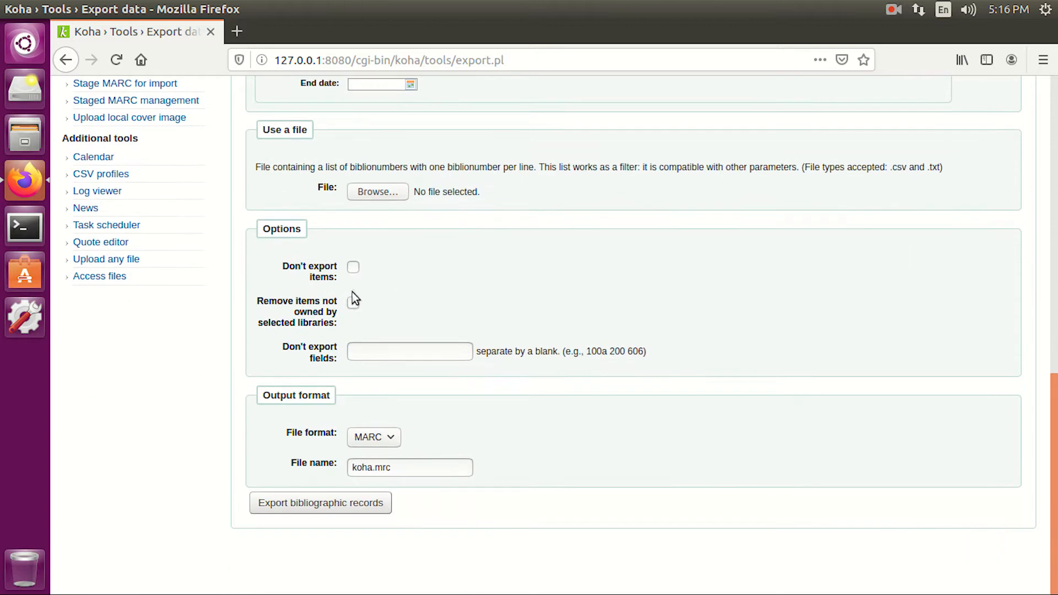
left_click(388, 440)
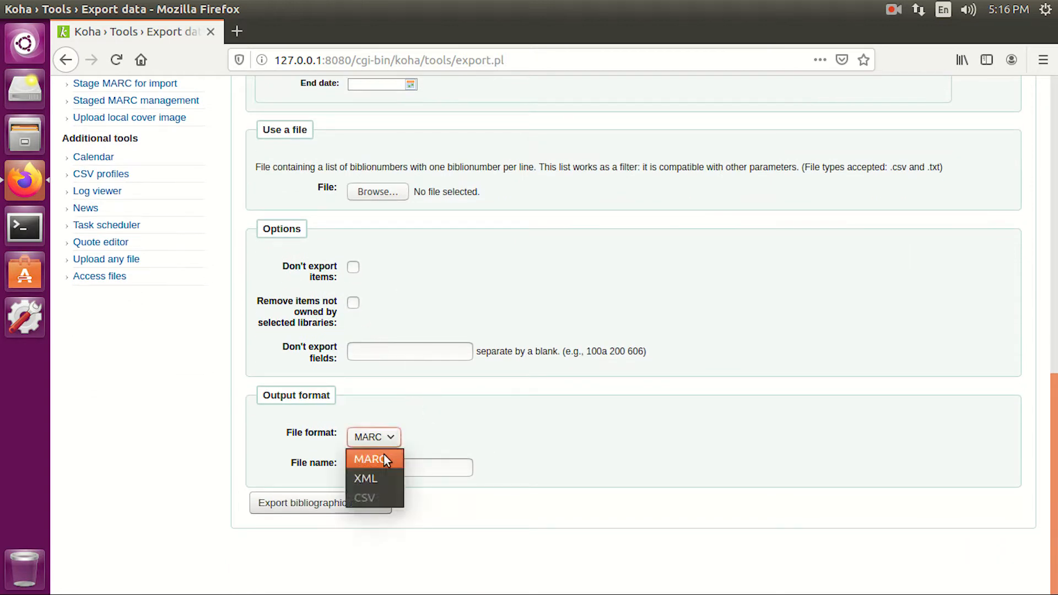
left_click(376, 458)
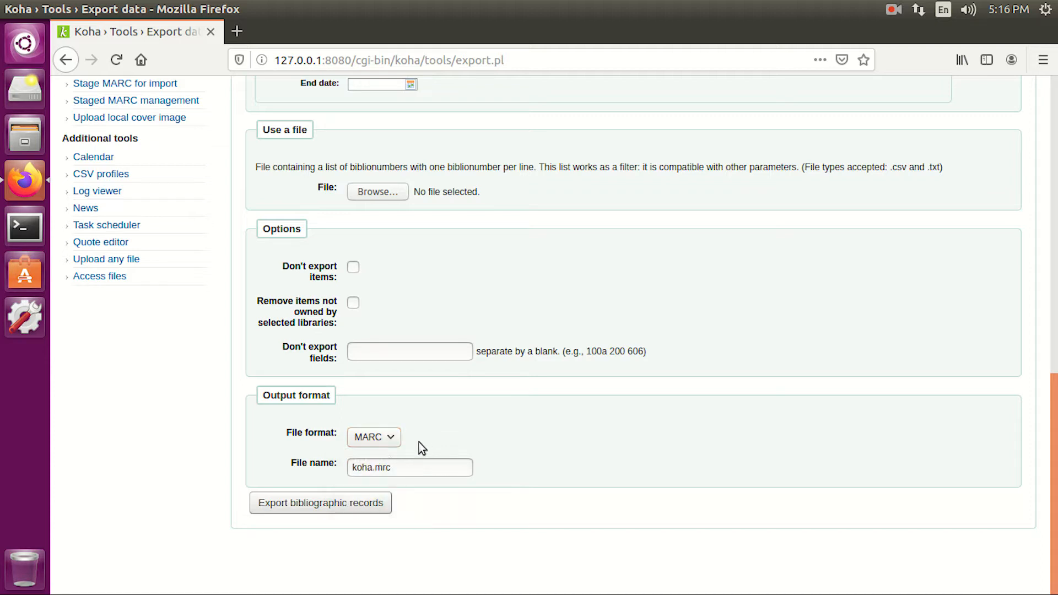
left_click(373, 467)
type("jbmrc koha")
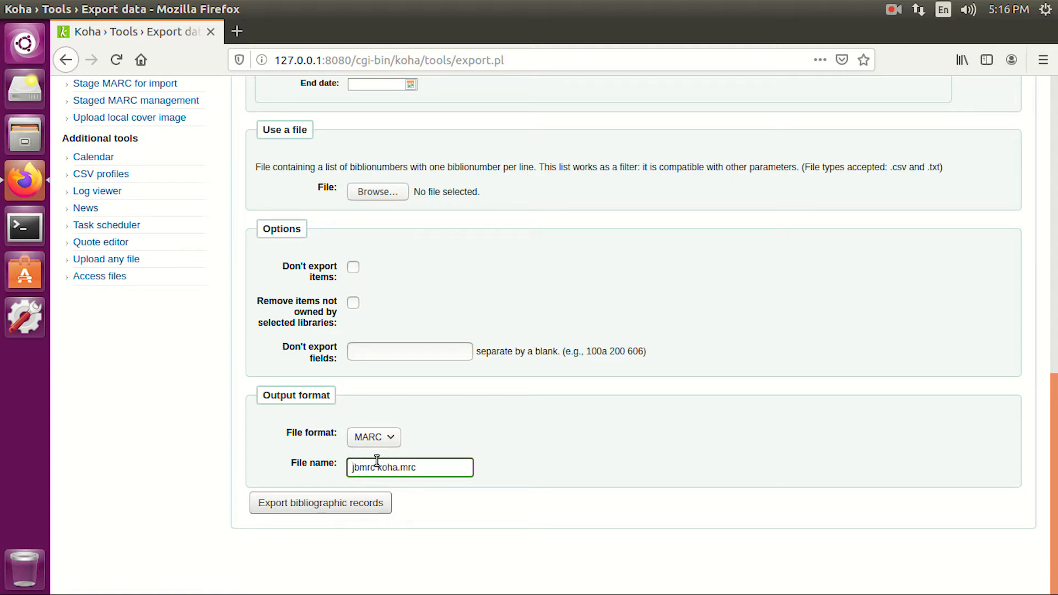
type(" records")
- Export the bibliographic records to a saved download and show the file in its Downloads folder
left_click(366, 508)
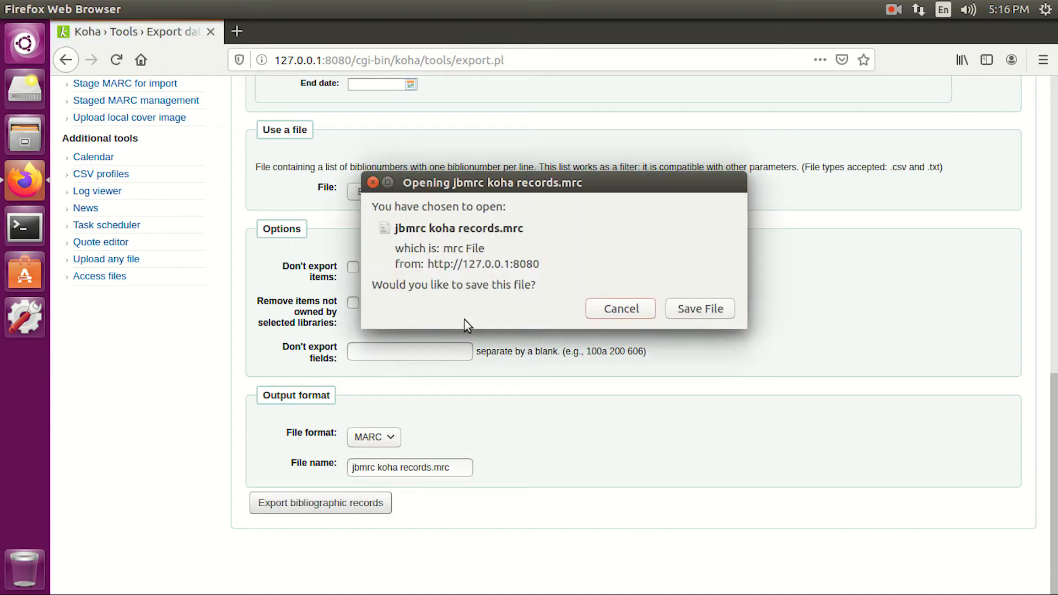
left_click(698, 310)
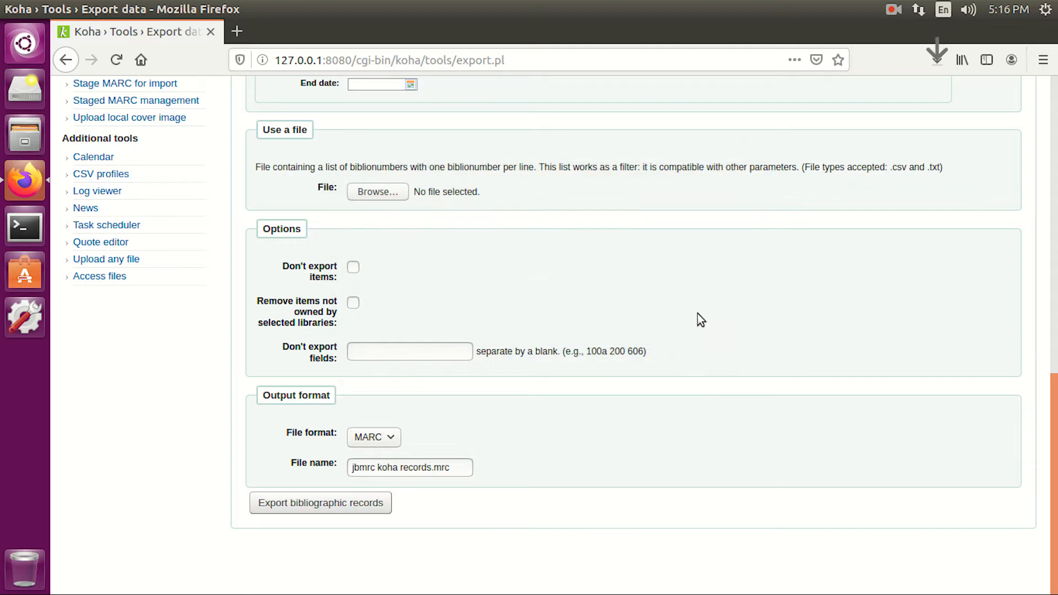
left_click(941, 69)
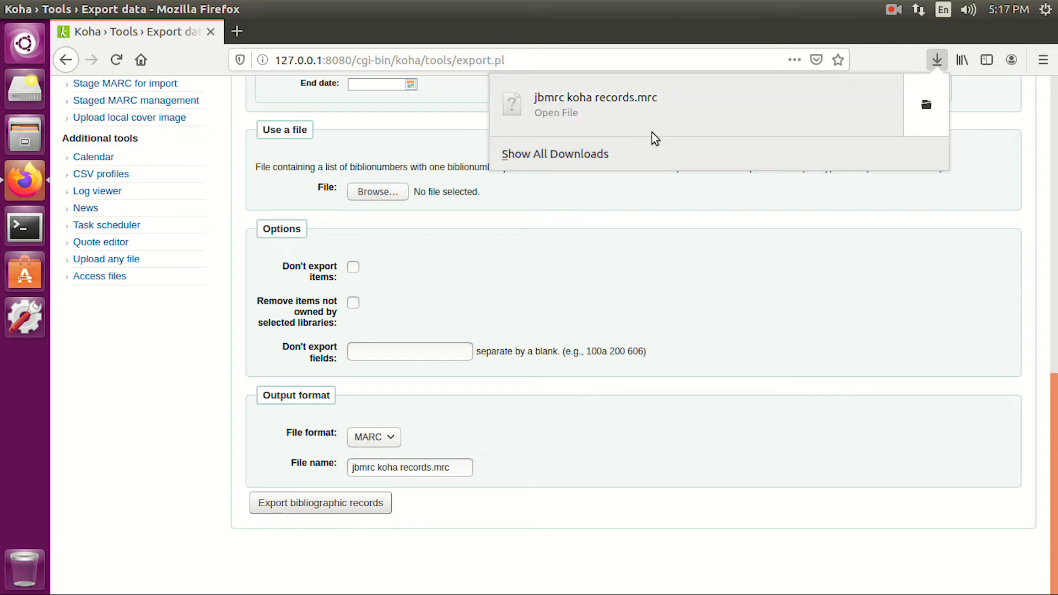
left_click(924, 105)
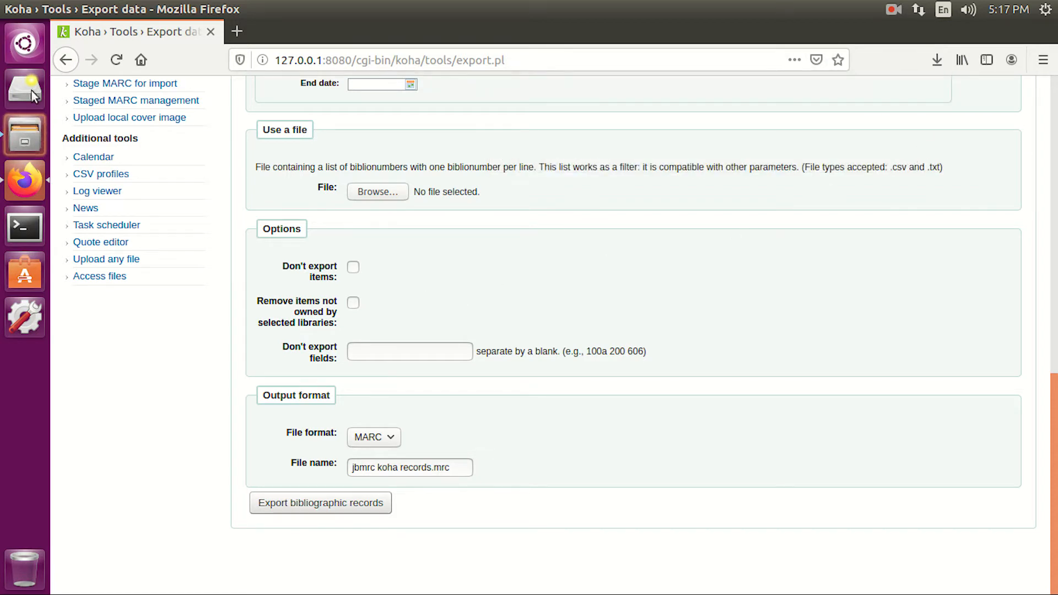
left_click(231, 165)
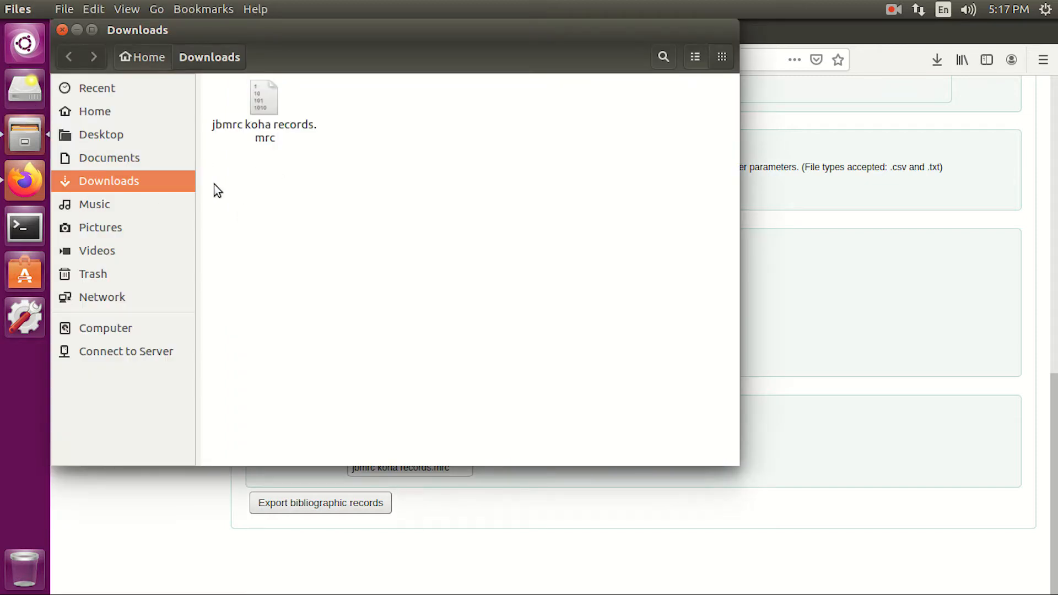
- Check the size of jbmrc koha records.mrc in its file properties, then close them
left_click(282, 135)
right_click(282, 134)
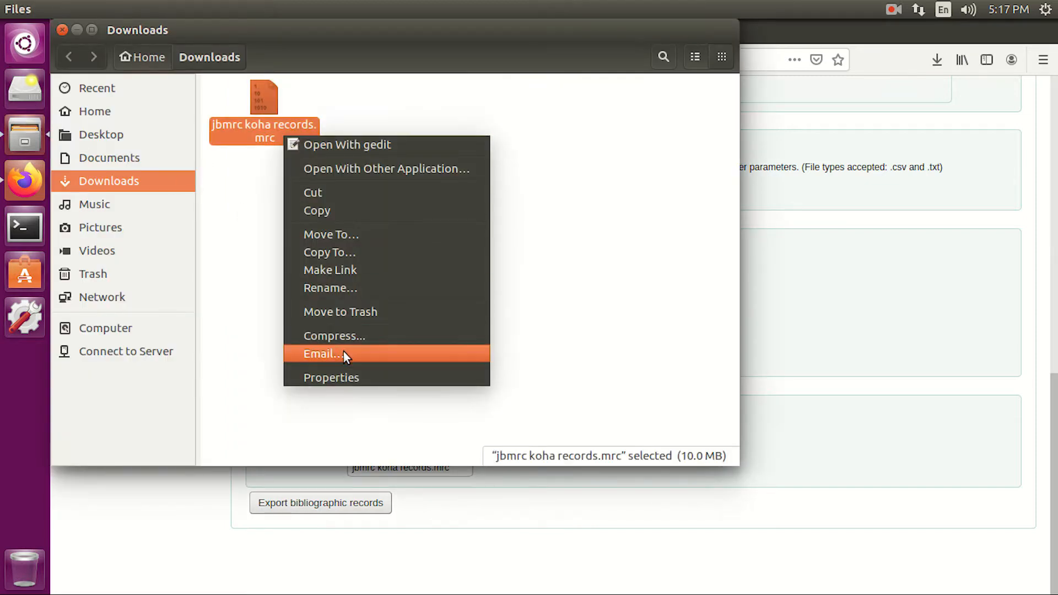
left_click(354, 378)
left_click_drag(483, 234, 533, 235)
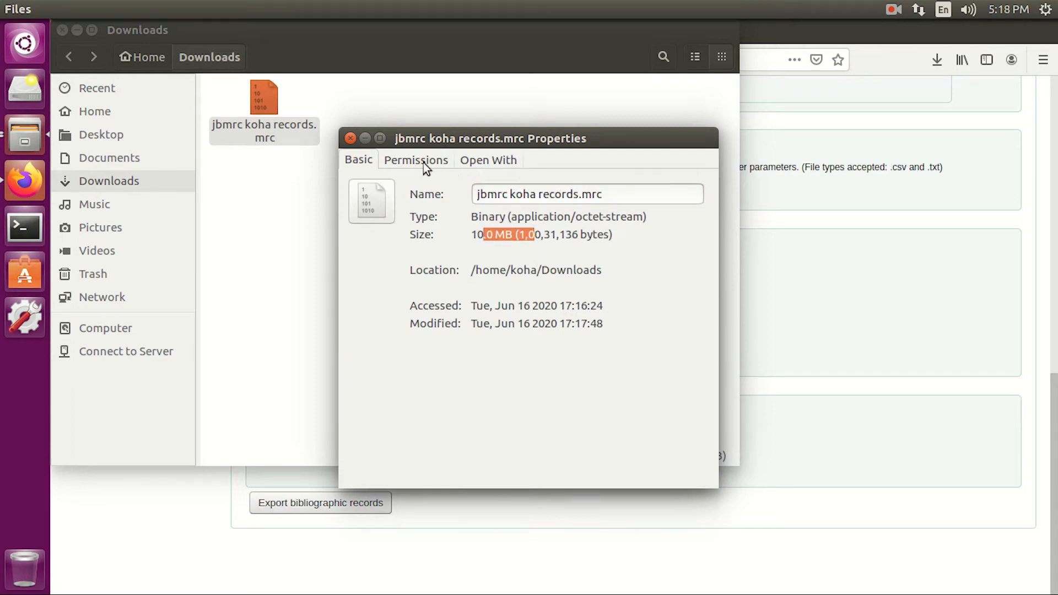
left_click(350, 139)
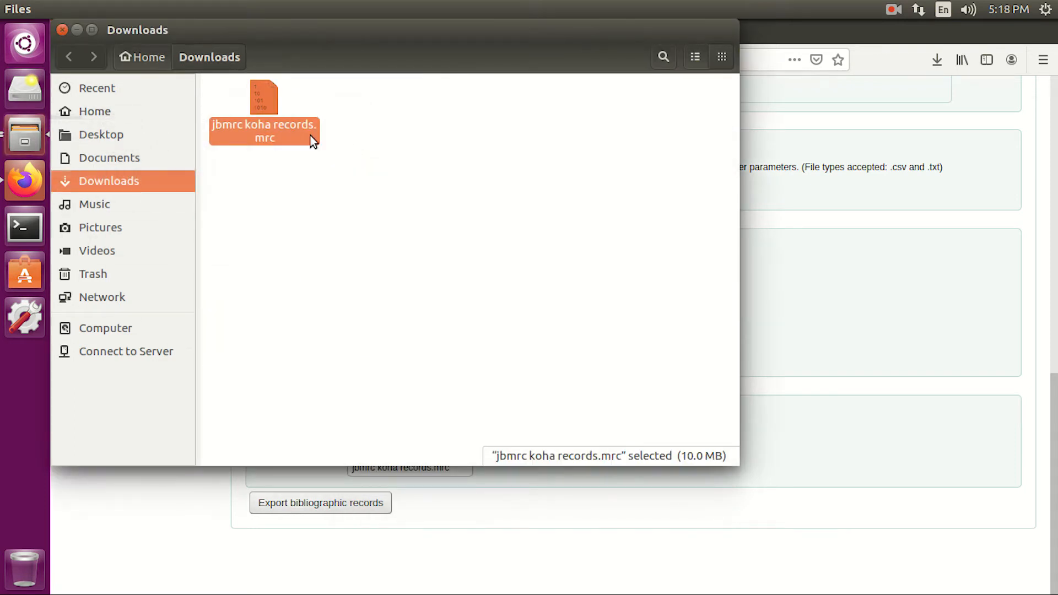
- Open jbmrc koha records.mrc in a maximized gedit window and look at the start of the raw MARC data
right_click(251, 141)
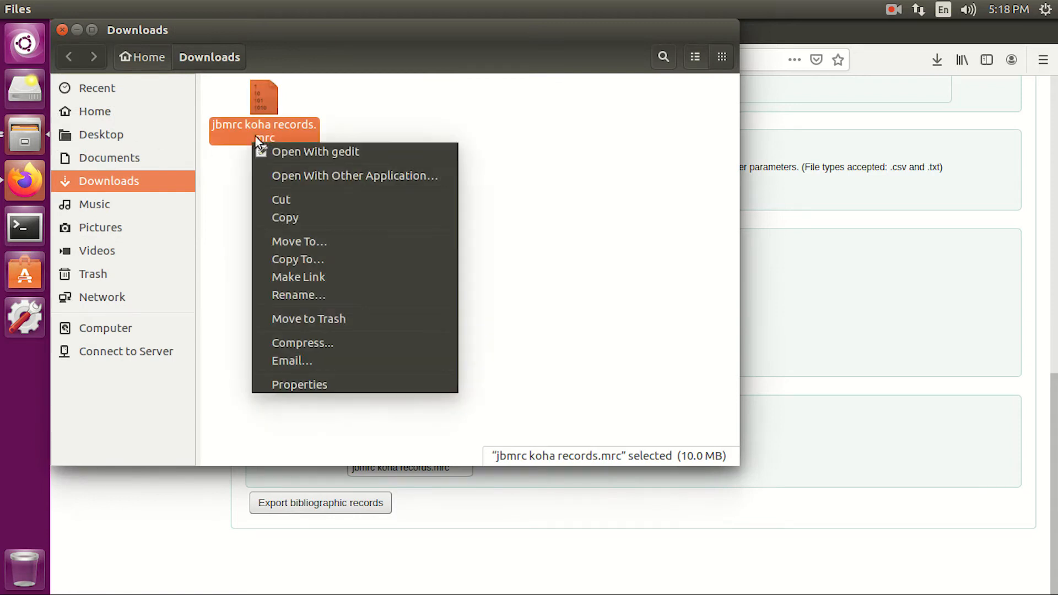
left_click(292, 154)
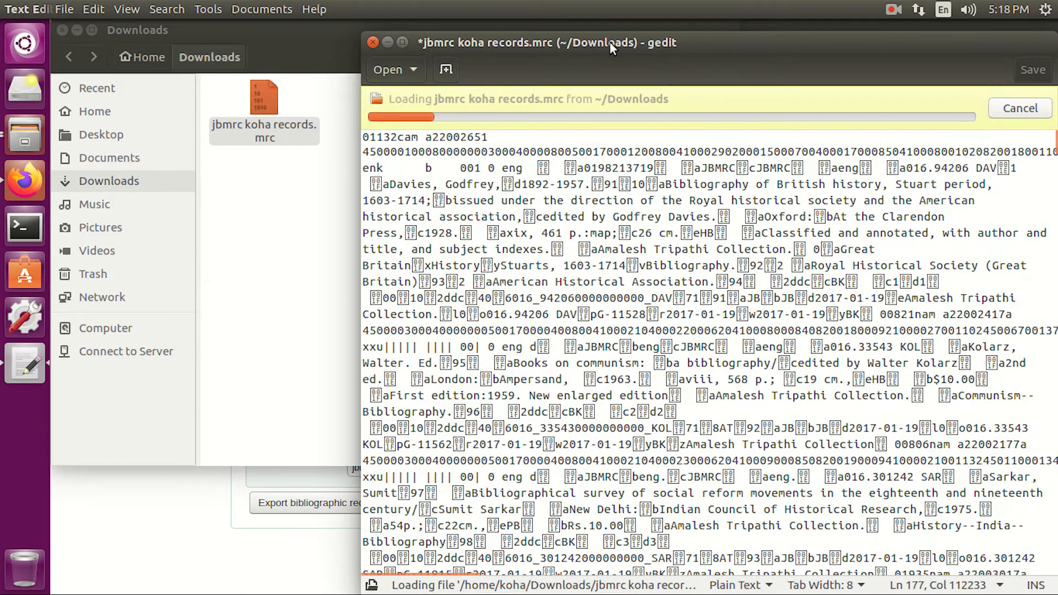
double_click(609, 41)
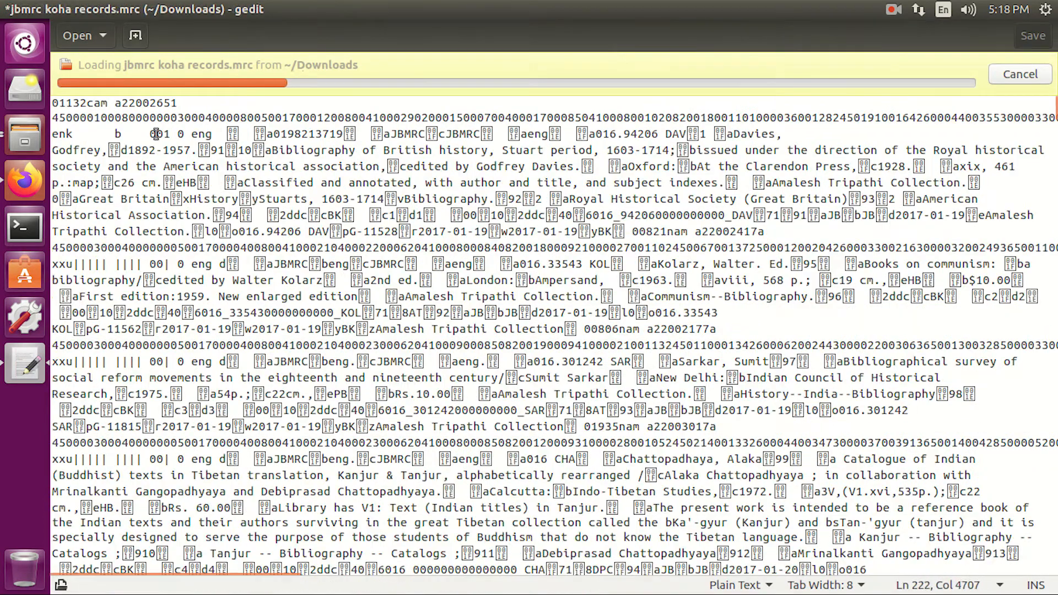
left_click_drag(53, 103, 1055, 118)
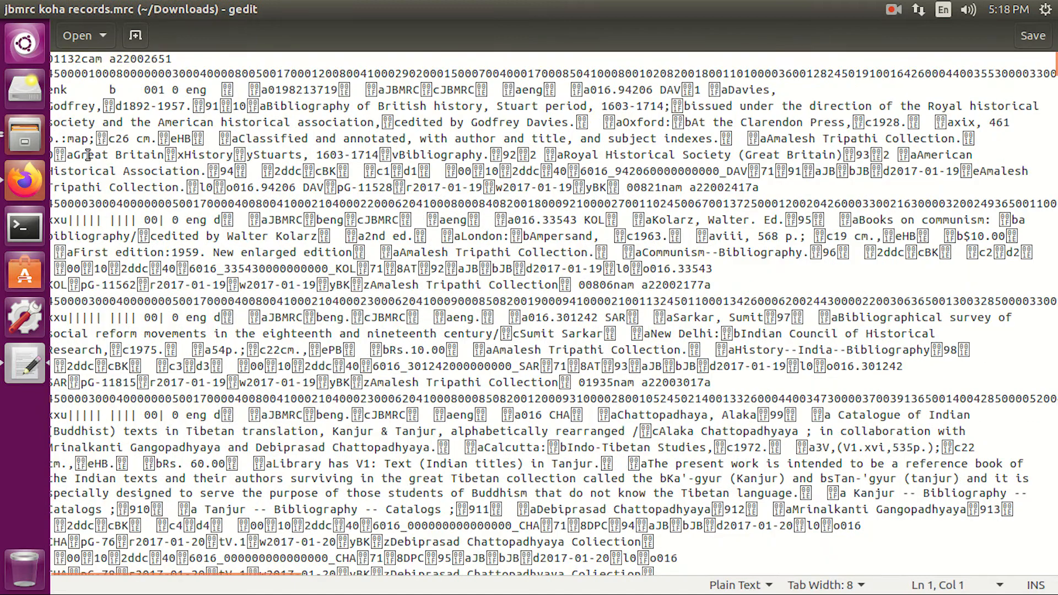
left_click_drag(209, 572, 203, 571)
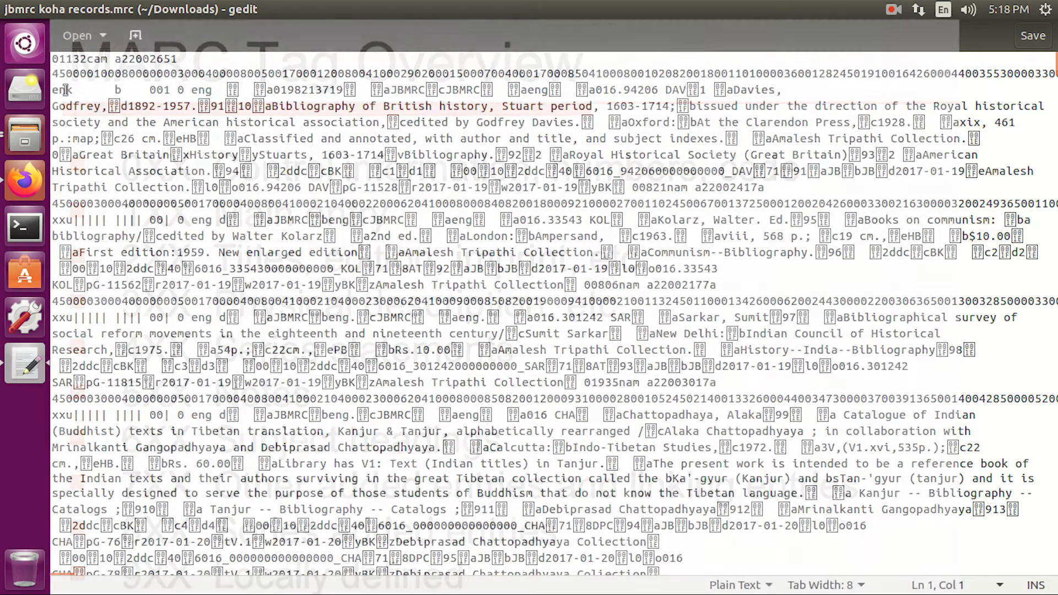
- Examine the first record's cataloguing source, call number, title, publication details, physical description, notes and subject headings
left_click_drag(149, 89, 459, 90)
double_click(460, 89)
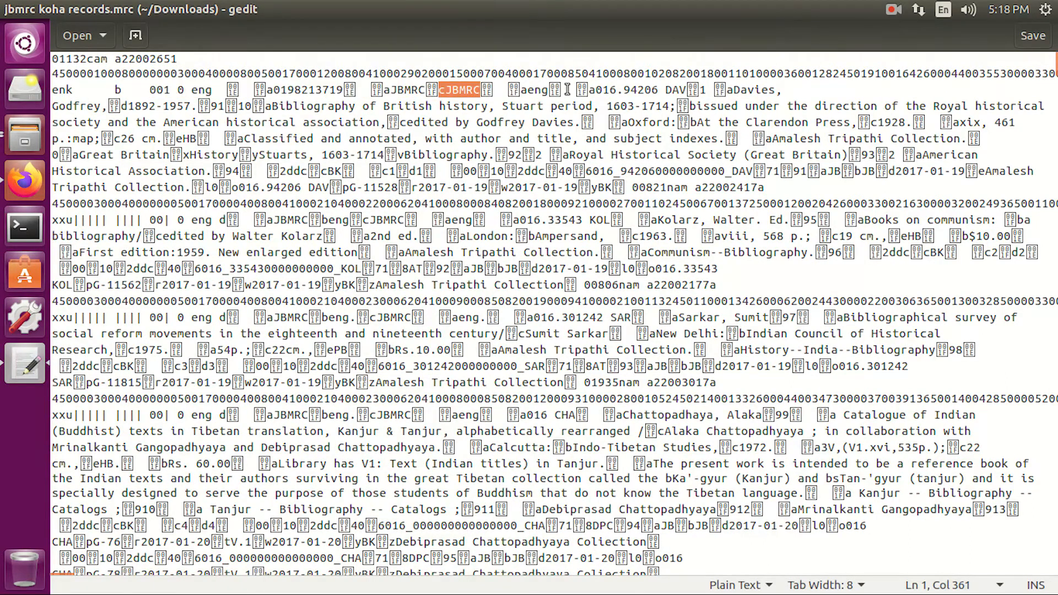
left_click_drag(589, 90, 687, 87)
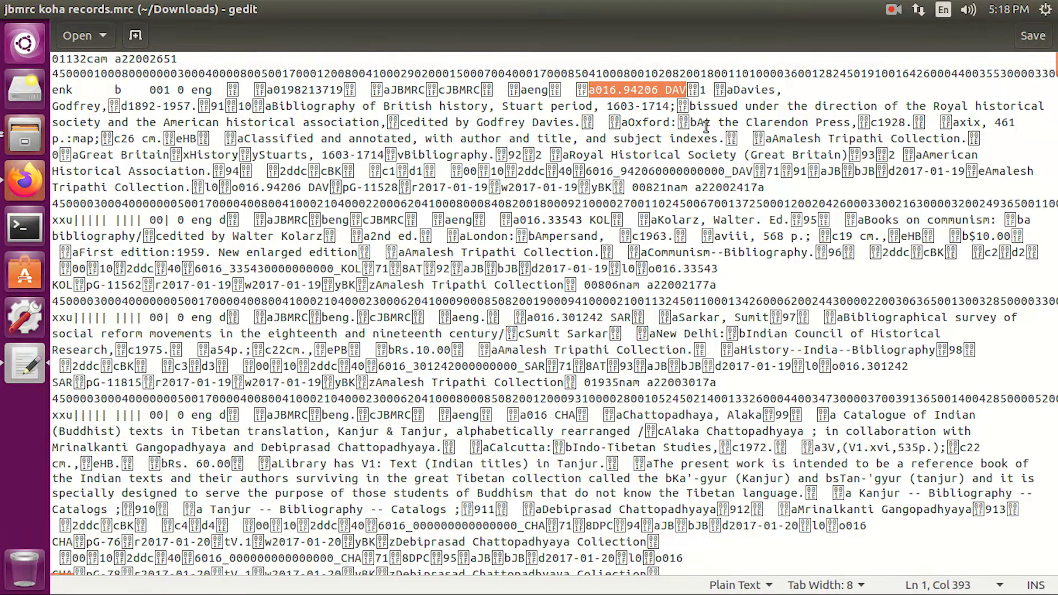
left_click_drag(690, 107, 712, 117)
left_click_drag(272, 106, 563, 122)
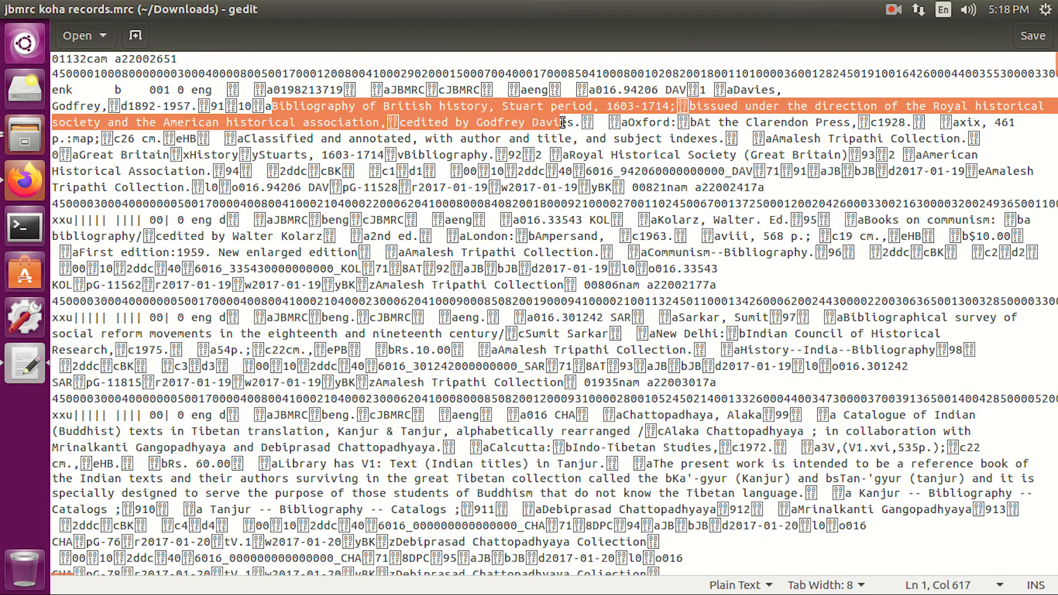
double_click(635, 122)
left_click_drag(691, 122, 852, 122)
double_click(888, 122)
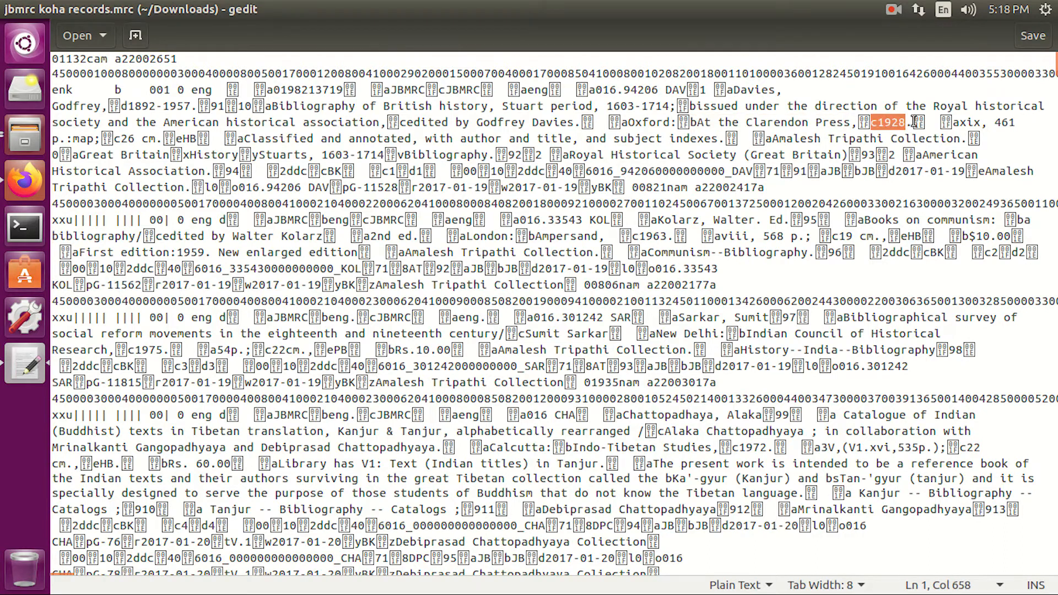
left_click_drag(962, 121, 1016, 122)
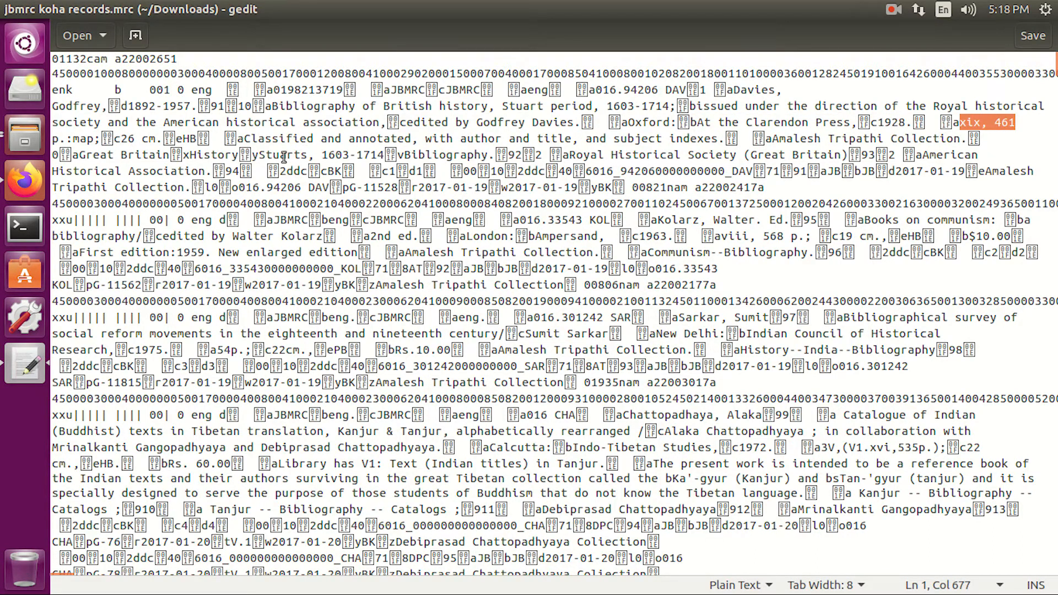
left_click_drag(246, 138, 973, 138)
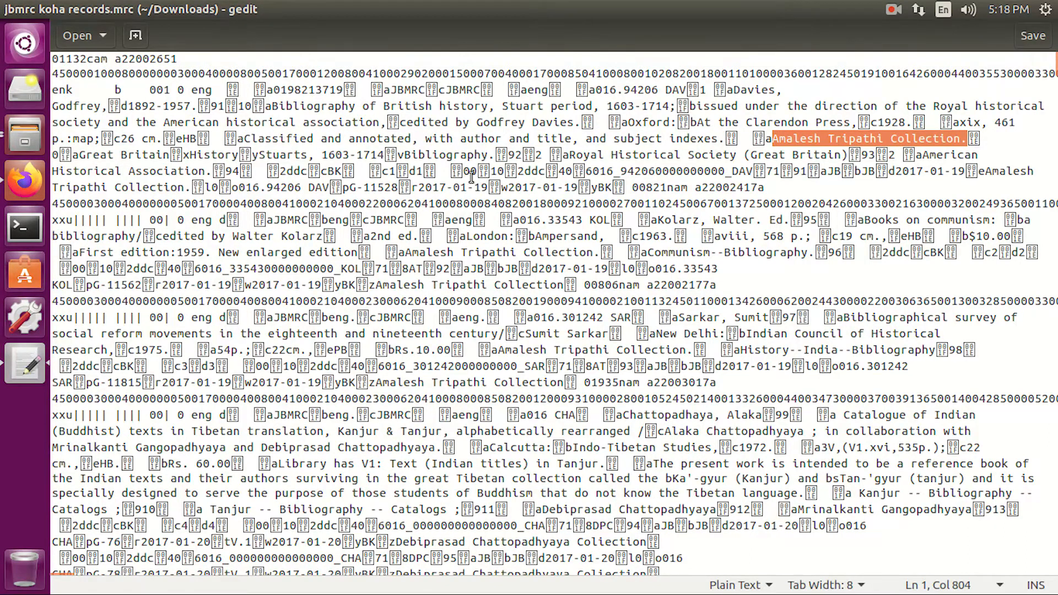
left_click_drag(79, 155, 960, 153)
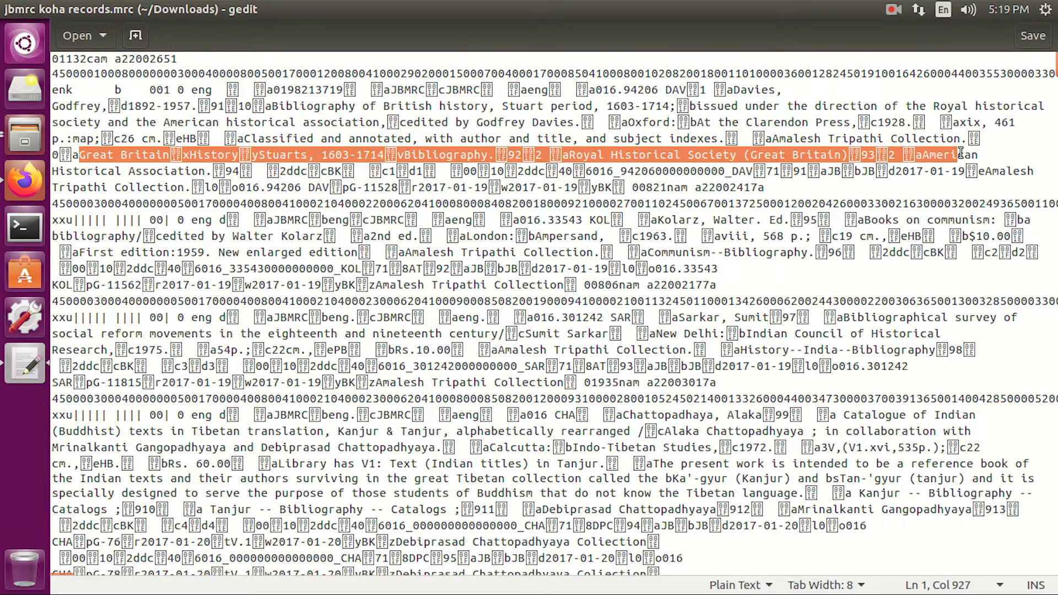
- Examine the first record's item data, including classification source, item type, library codes, dates and call number, and where the second record begins
double_click(293, 171)
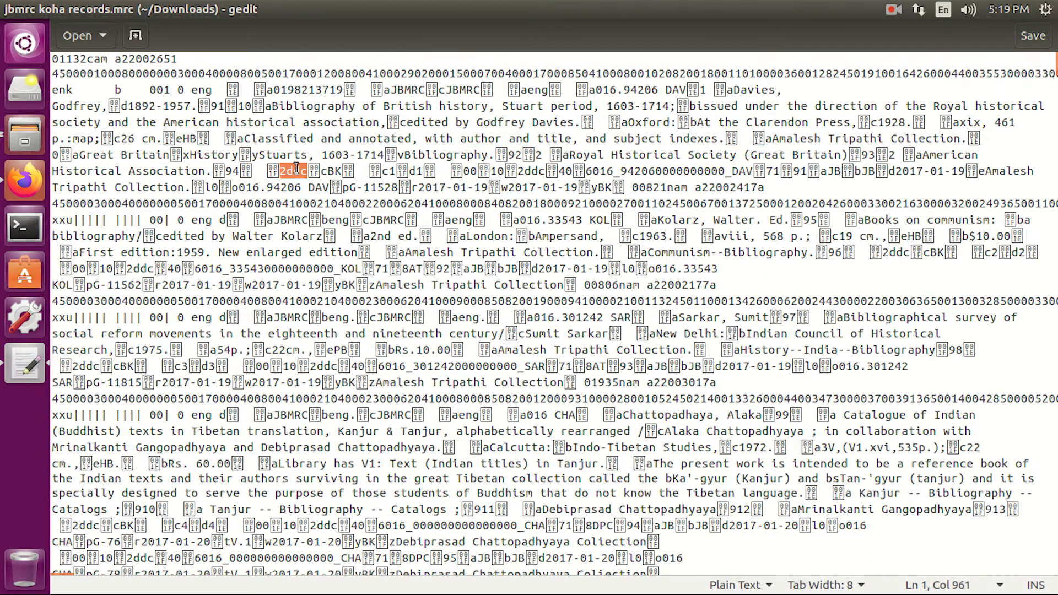
double_click(330, 171)
double_click(389, 171)
double_click(415, 172)
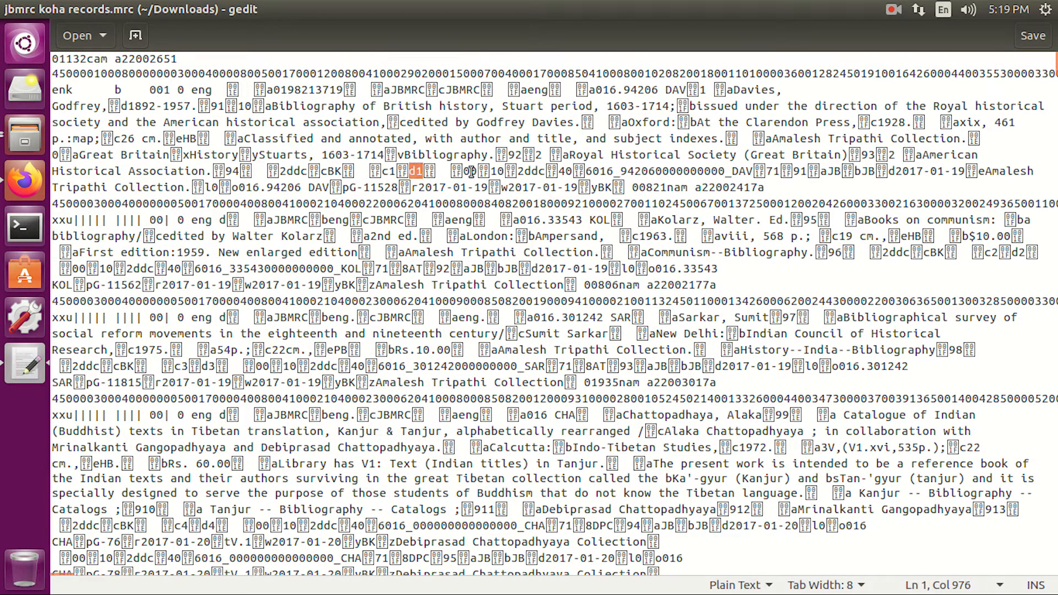
double_click(531, 171)
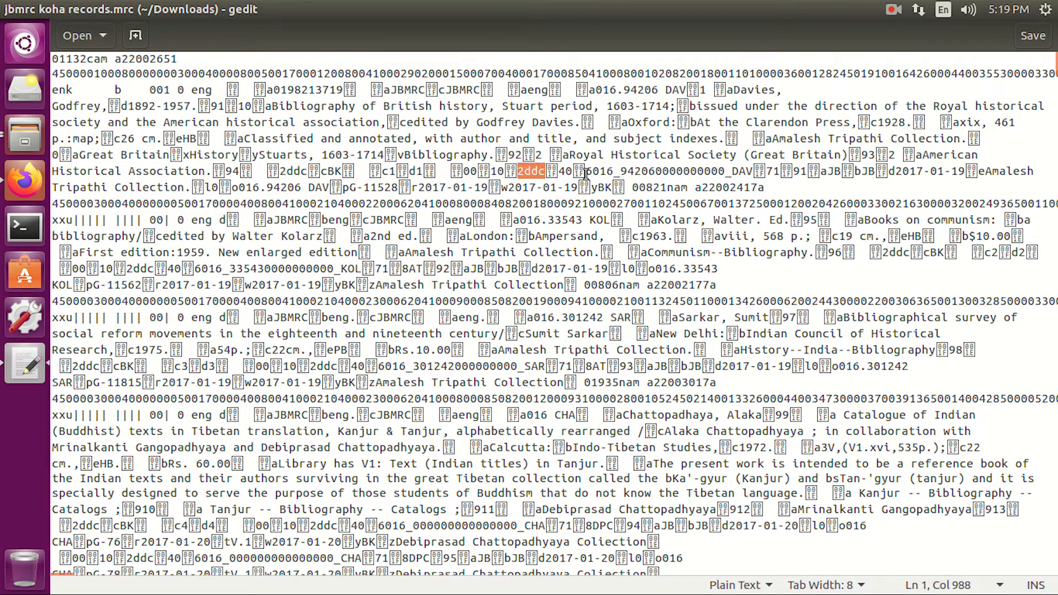
left_click(639, 172)
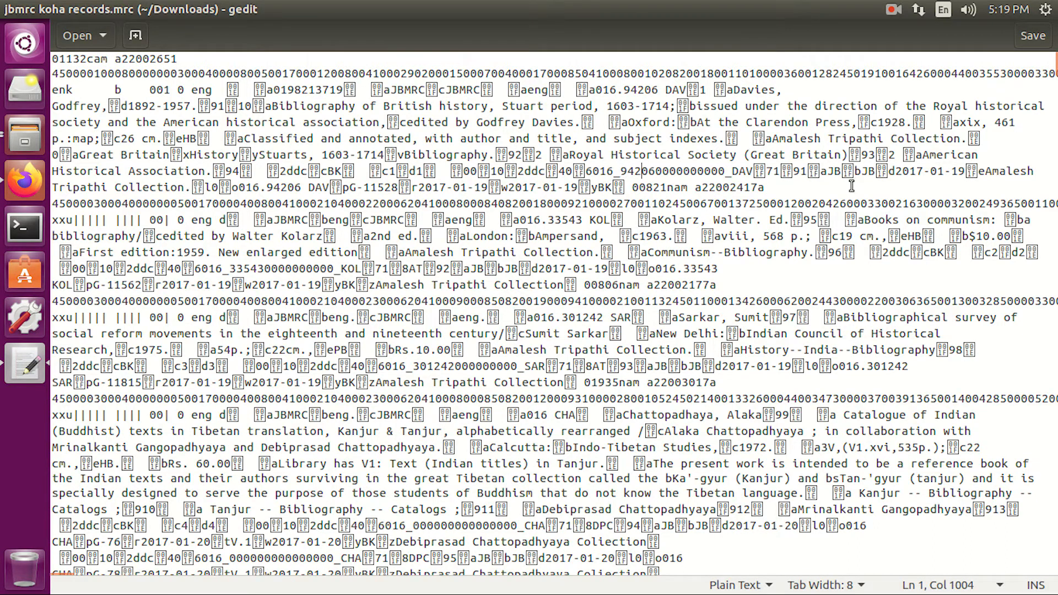
double_click(835, 173)
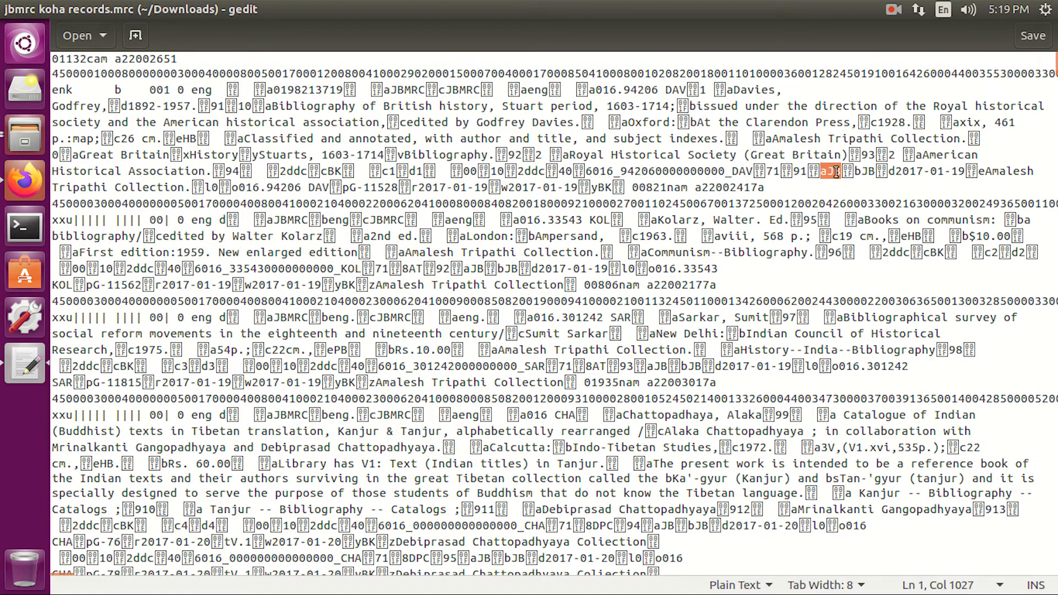
double_click(904, 172)
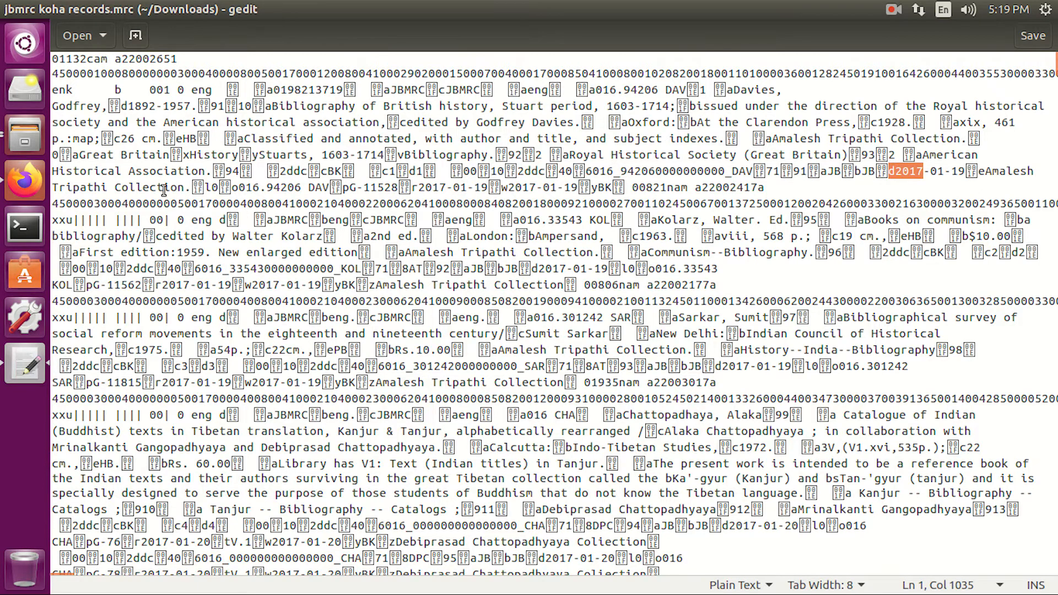
left_click_drag(129, 203, 255, 204)
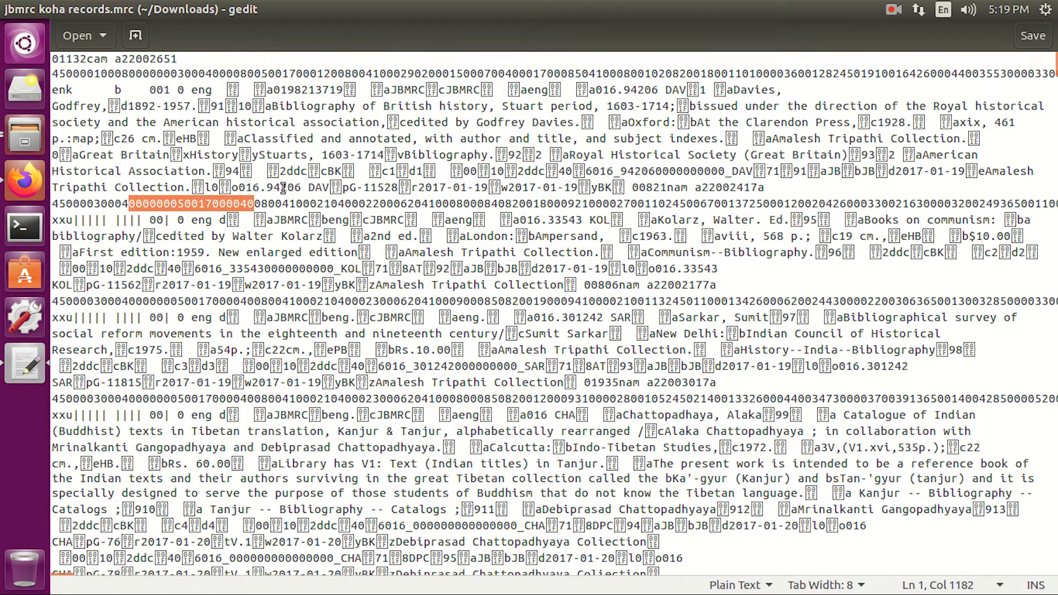
left_click_drag(240, 187, 333, 186)
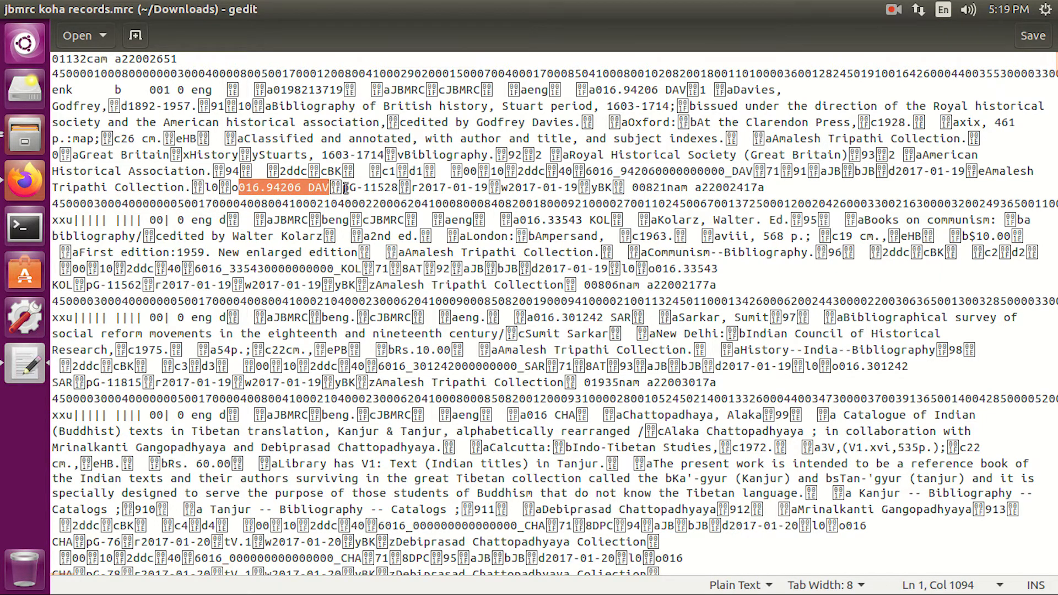
left_click_drag(349, 187, 467, 187)
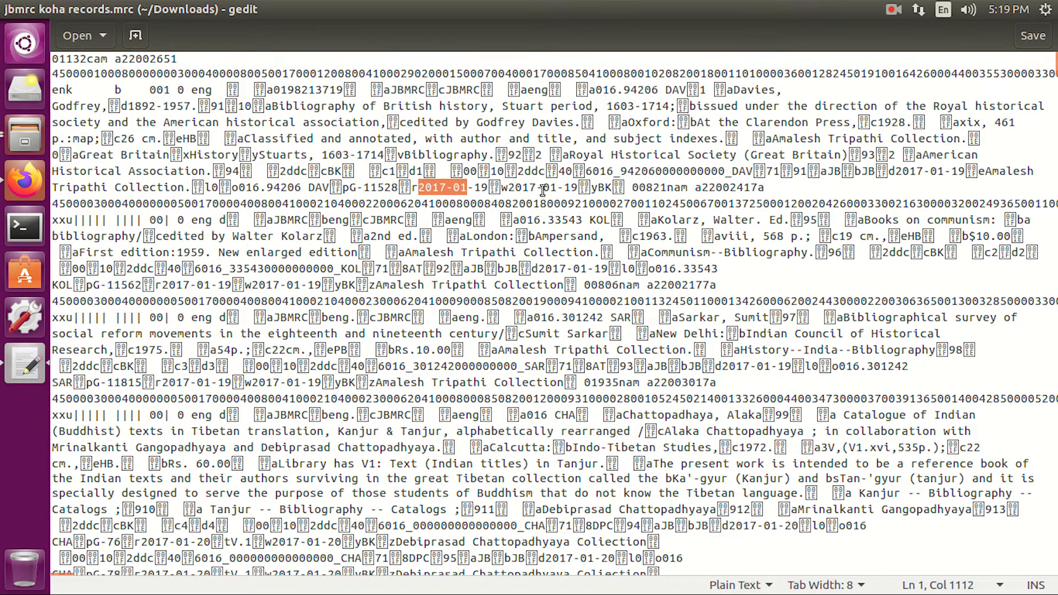
double_click(608, 188)
left_click_drag(53, 203, 814, 205)
left_click(850, 219)
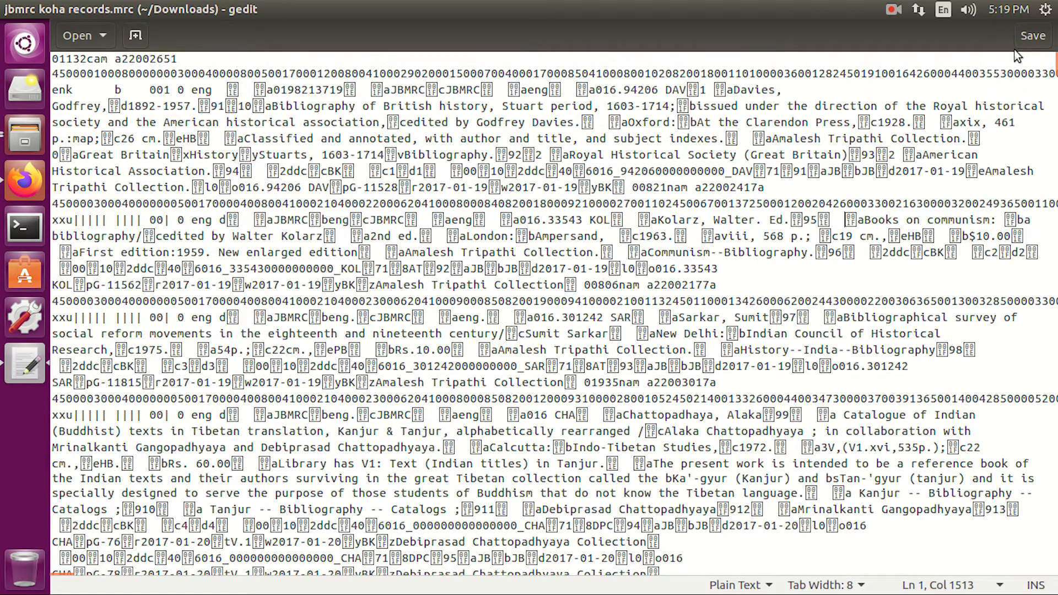
- Close the MARC file in gedit, the Downloads folder and the old server's Koha browser window
left_click(11, 9)
left_click(398, 160)
left_click(265, 135)
right_click(302, 166)
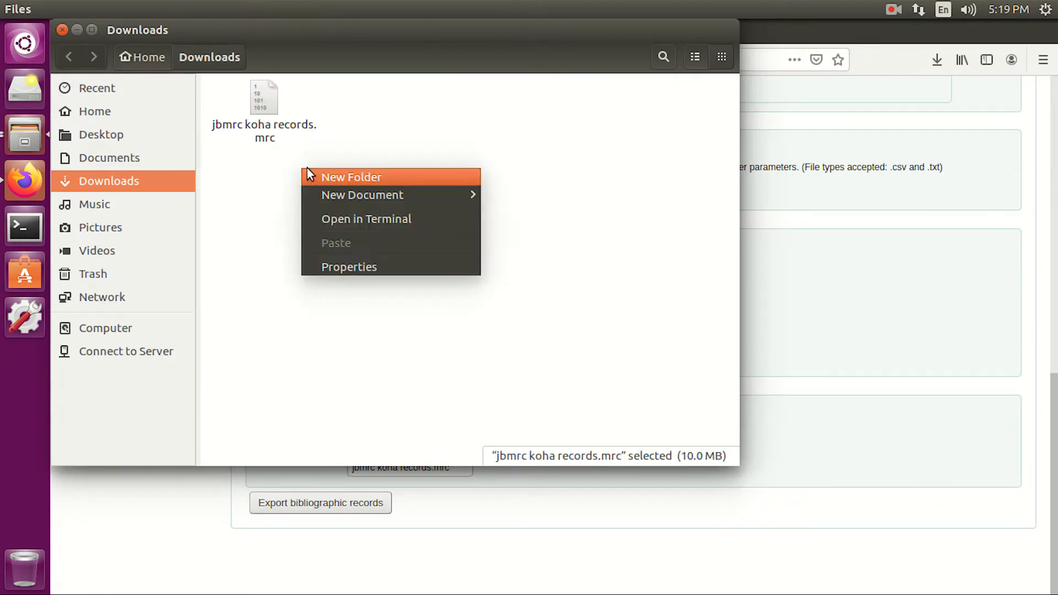
left_click(408, 124)
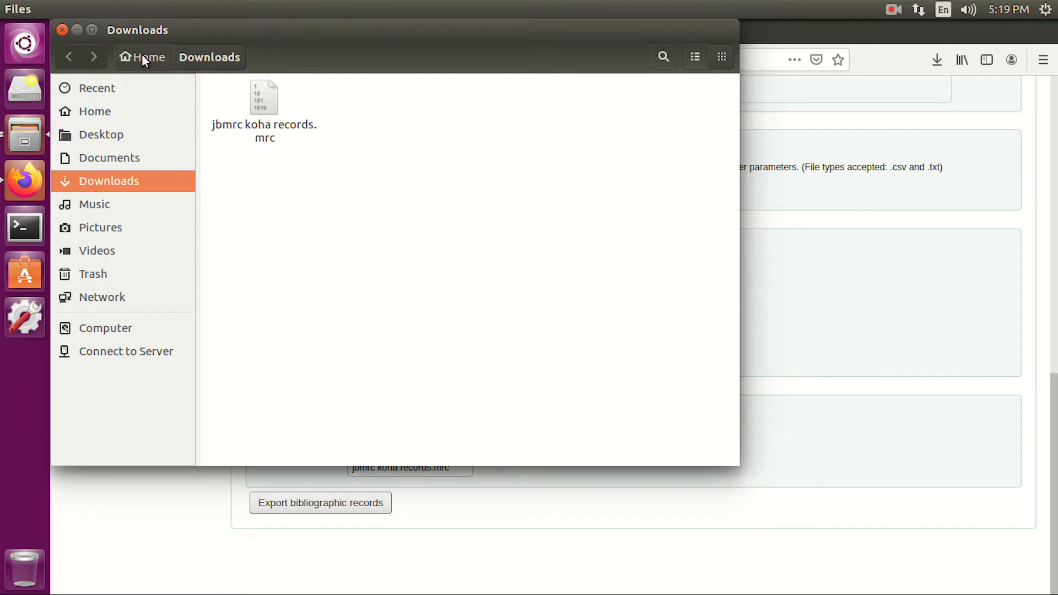
left_click(65, 29)
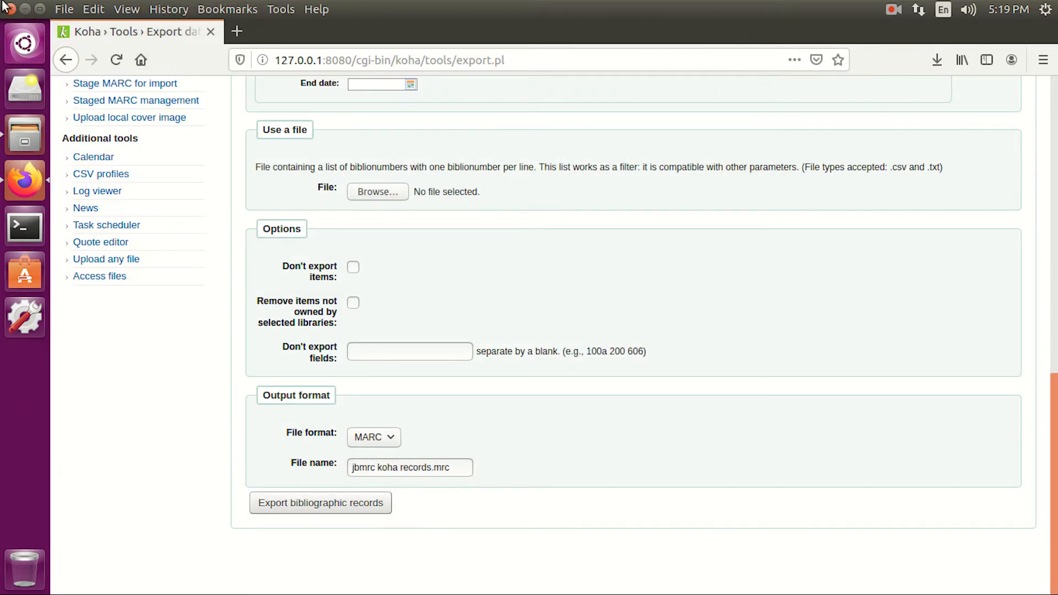
left_click(11, 8)
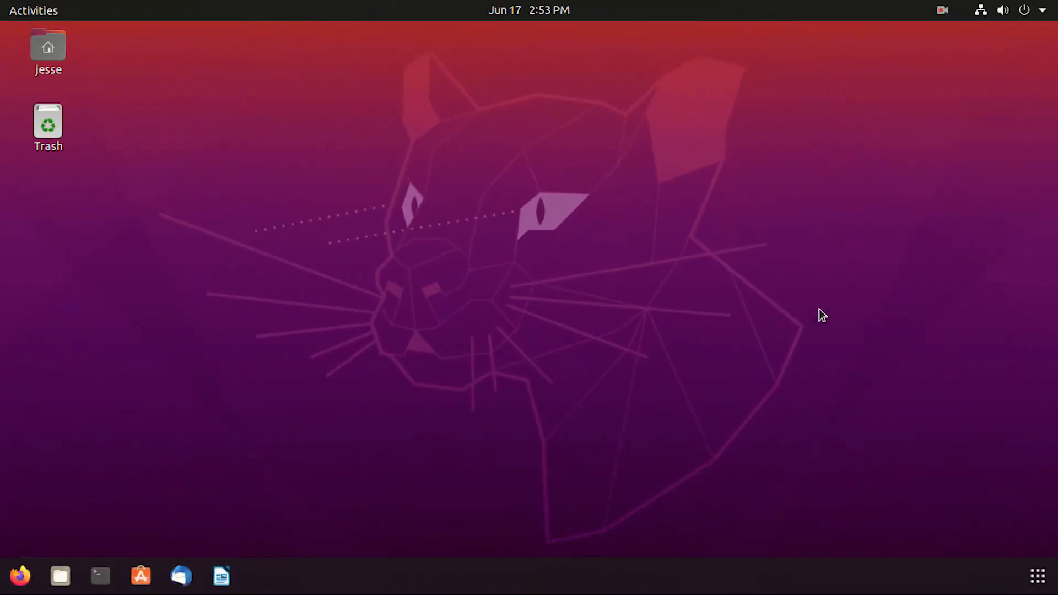
- Check the new computer's processor and operating system version in the Ubuntu system settings, then close them
left_click(1041, 11)
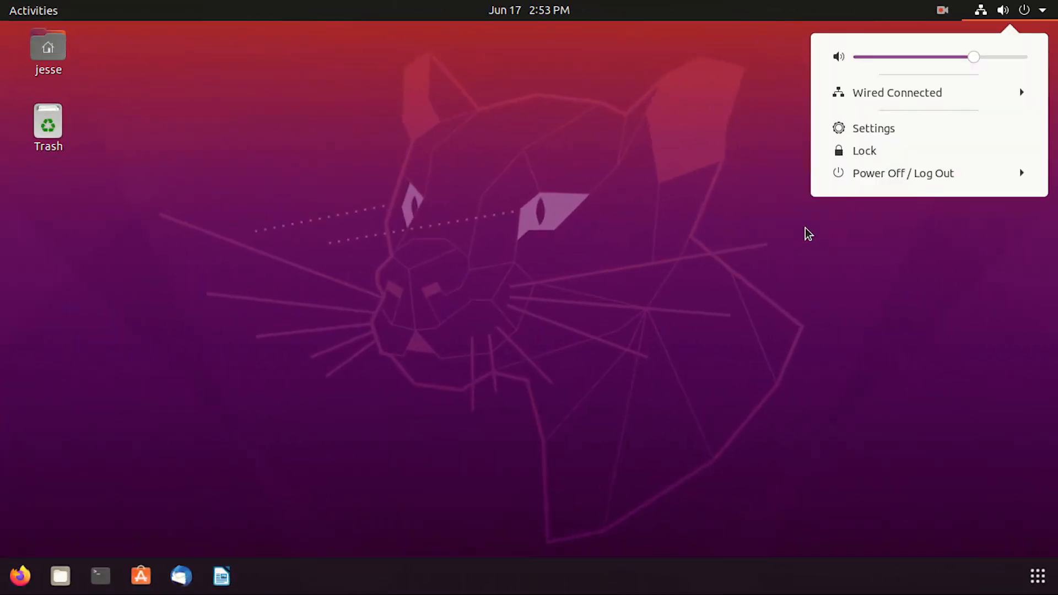
left_click(854, 127)
left_click(217, 540)
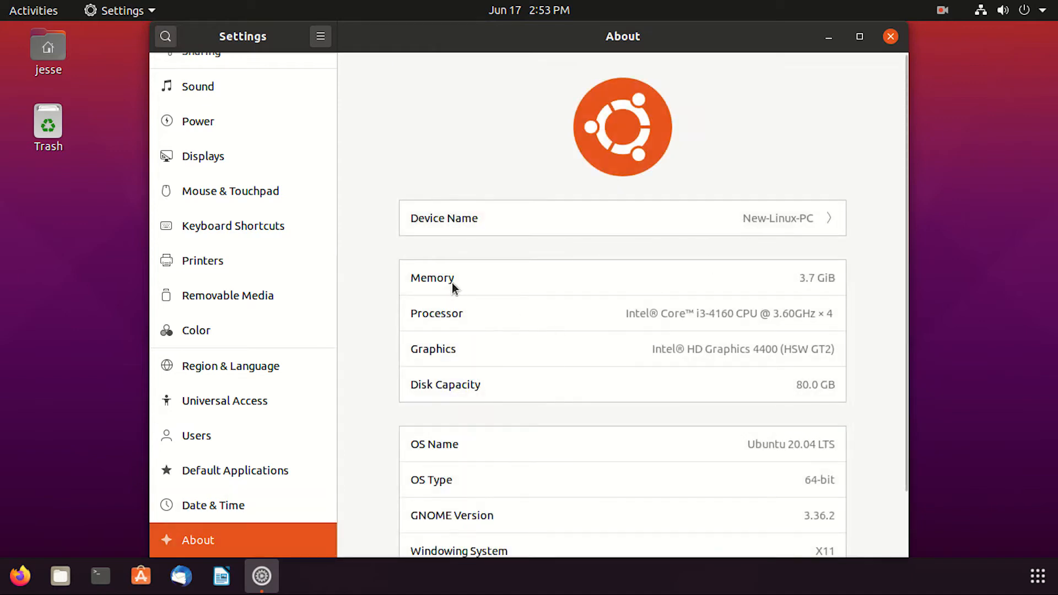
left_click_drag(632, 313, 810, 313)
scroll(545, 406, "down", 2)
left_click_drag(762, 373, 827, 403)
scroll(771, 441, "up", 2)
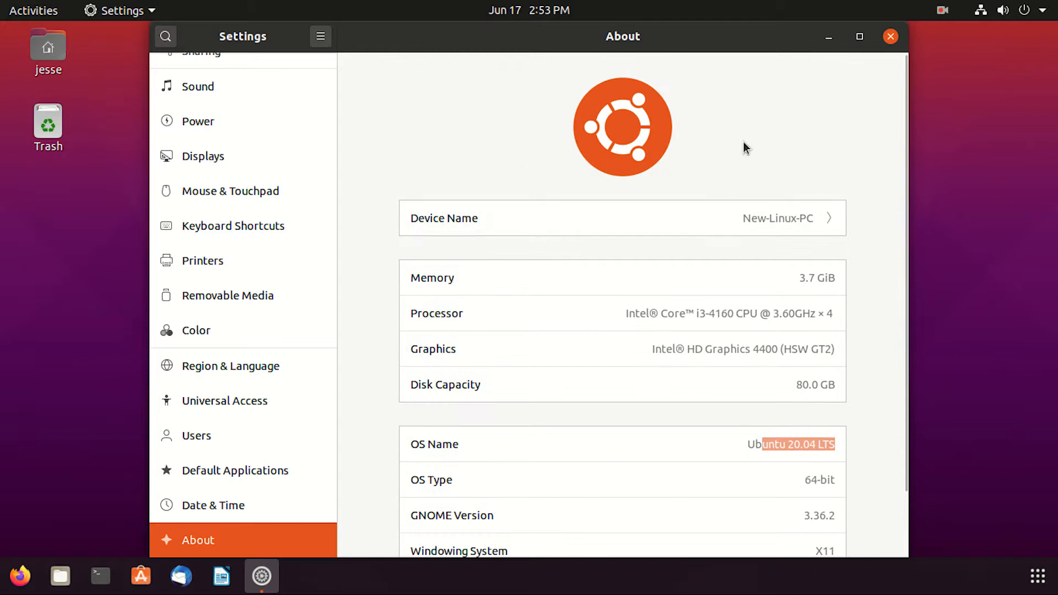
left_click(891, 38)
right_click(678, 172)
left_click(473, 197)
- Start Firefox on the new computer and go to the Koha staff client at localhost:8080
left_click(20, 576)
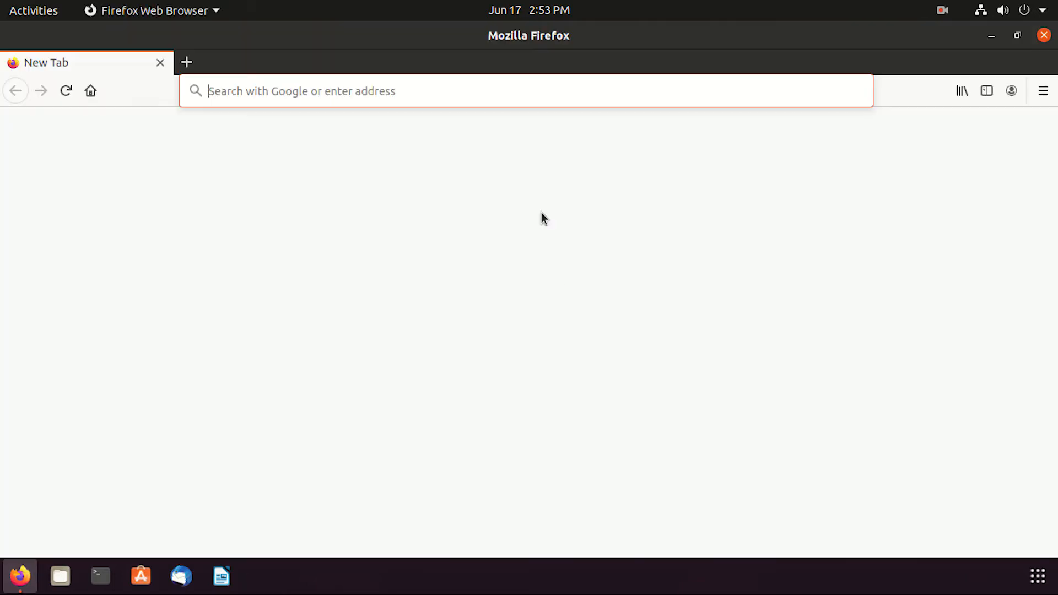
left_click(503, 90)
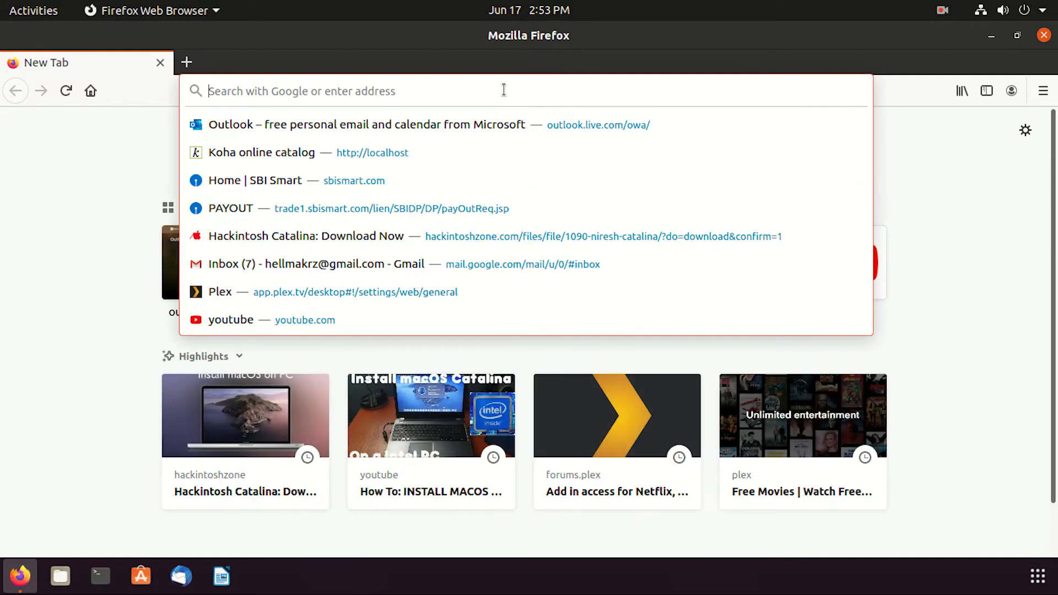
type("localhost:8080/")
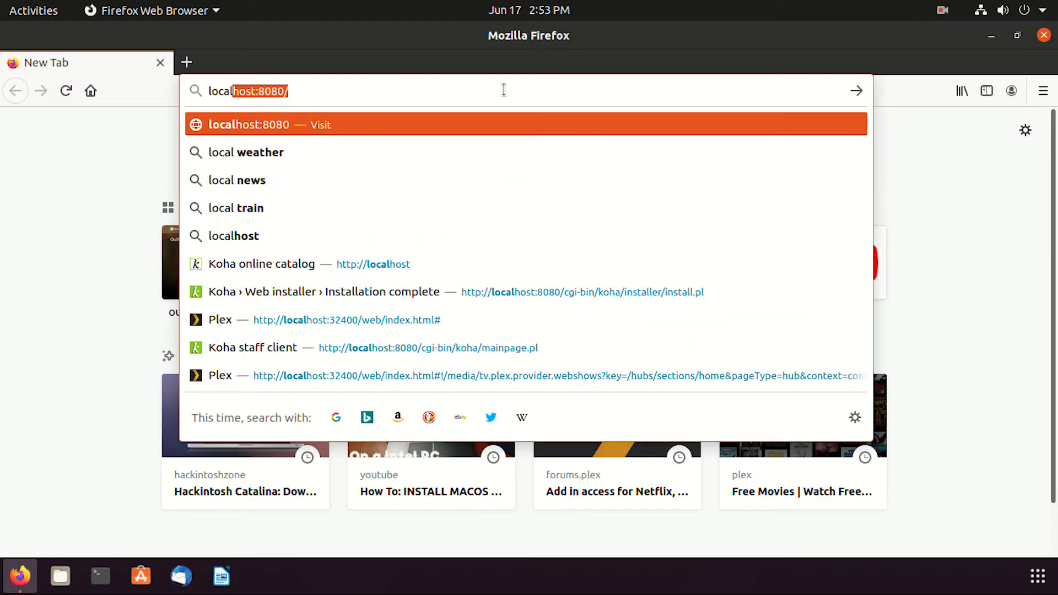
key("Return")
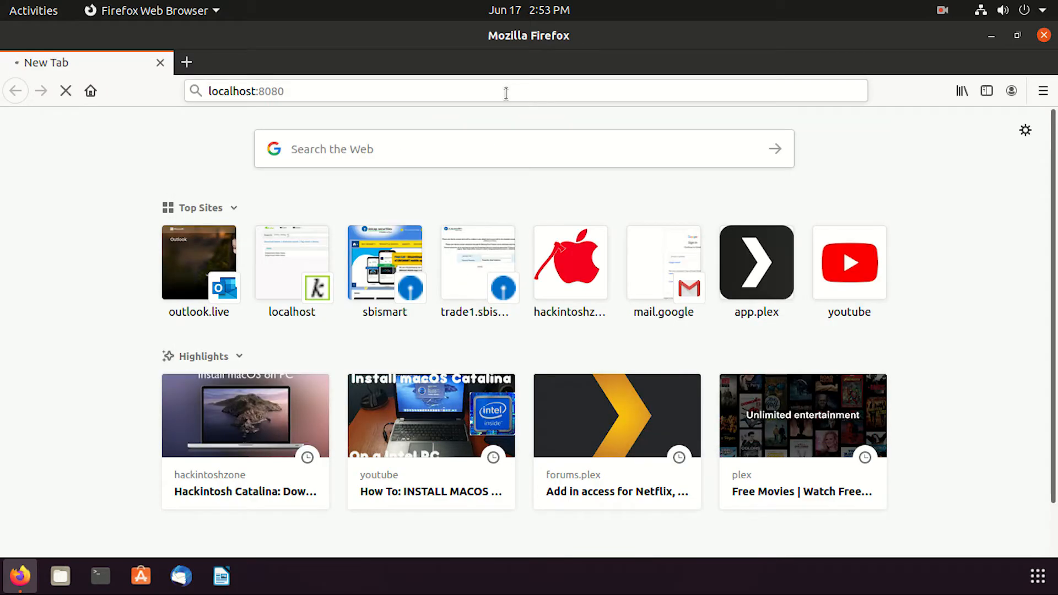
- Log in to the Koha staff client with the saved username and password, keeping the library set to My library
left_click(490, 260)
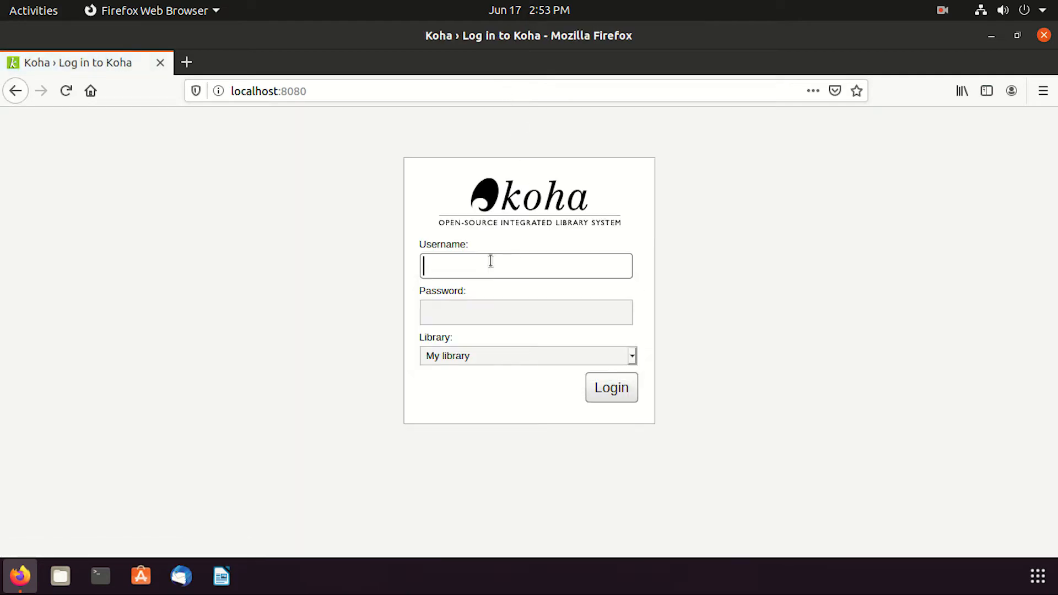
type("jess")
key("Down")
key("Return")
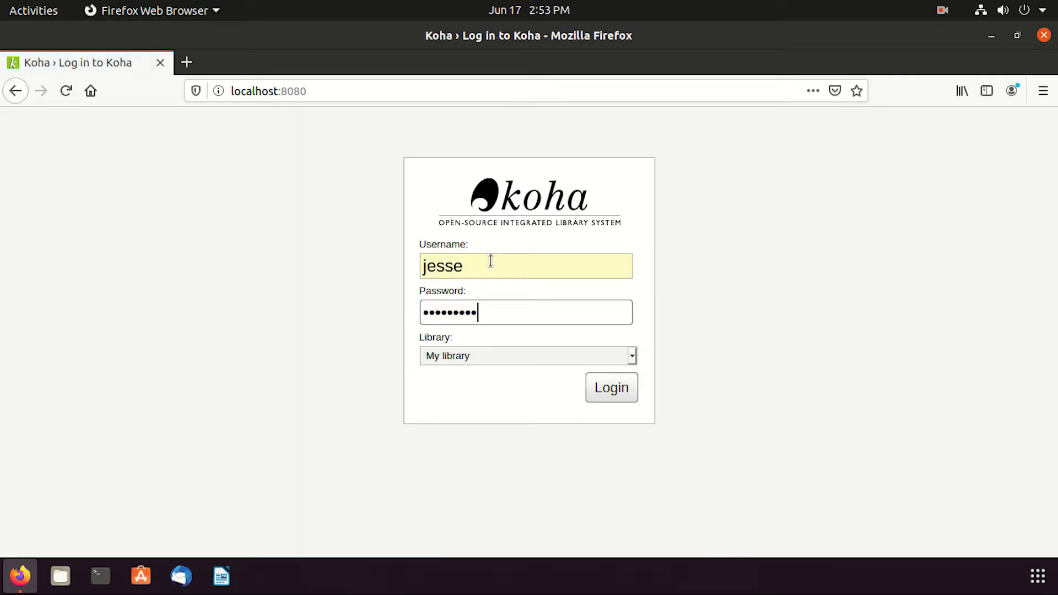
left_click(610, 394)
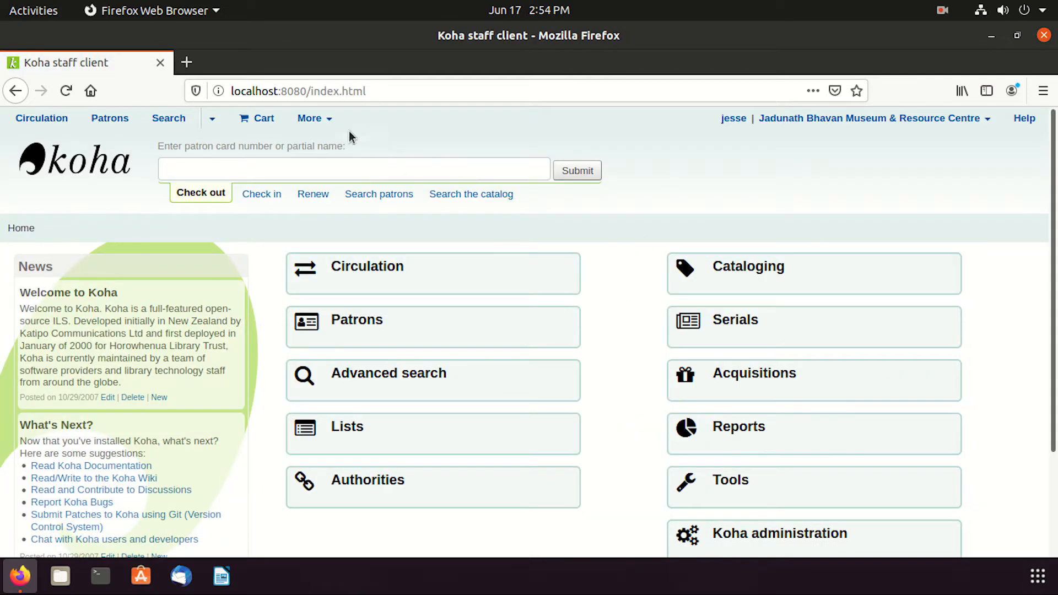
- Check the new server's Koha version and Apache platform on the About Koha page, then return to the staff home page
left_click(310, 118)
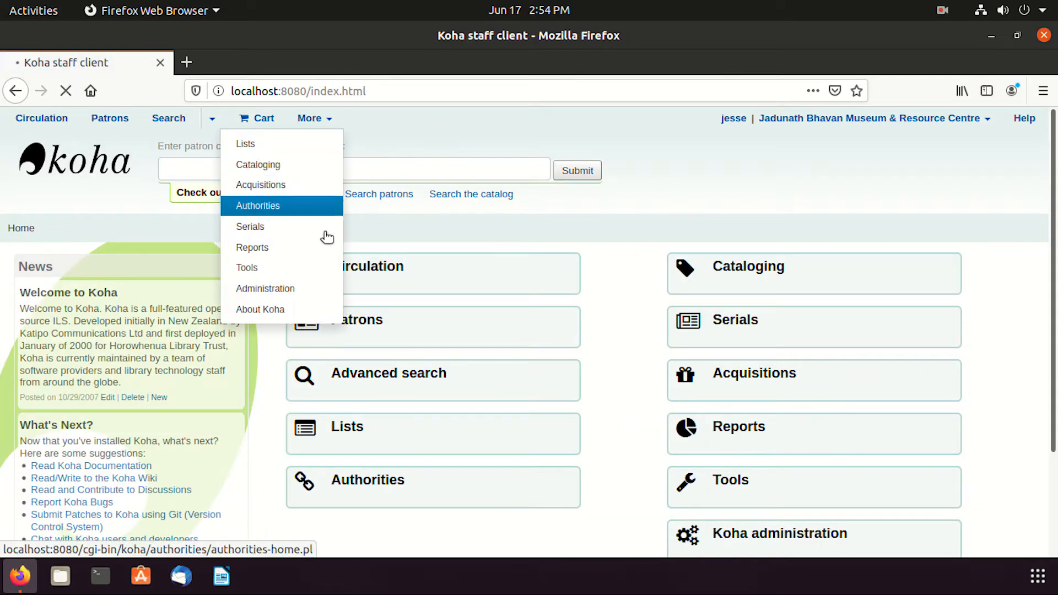
left_click(292, 309)
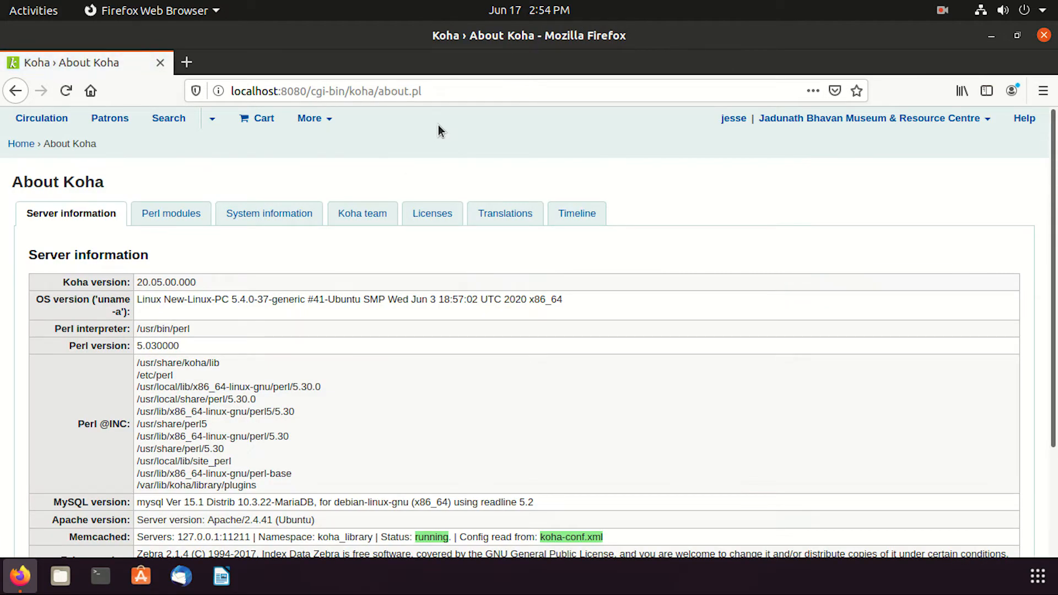
left_click_drag(138, 281, 217, 286)
left_click(220, 288)
scroll(286, 300, "down", 3)
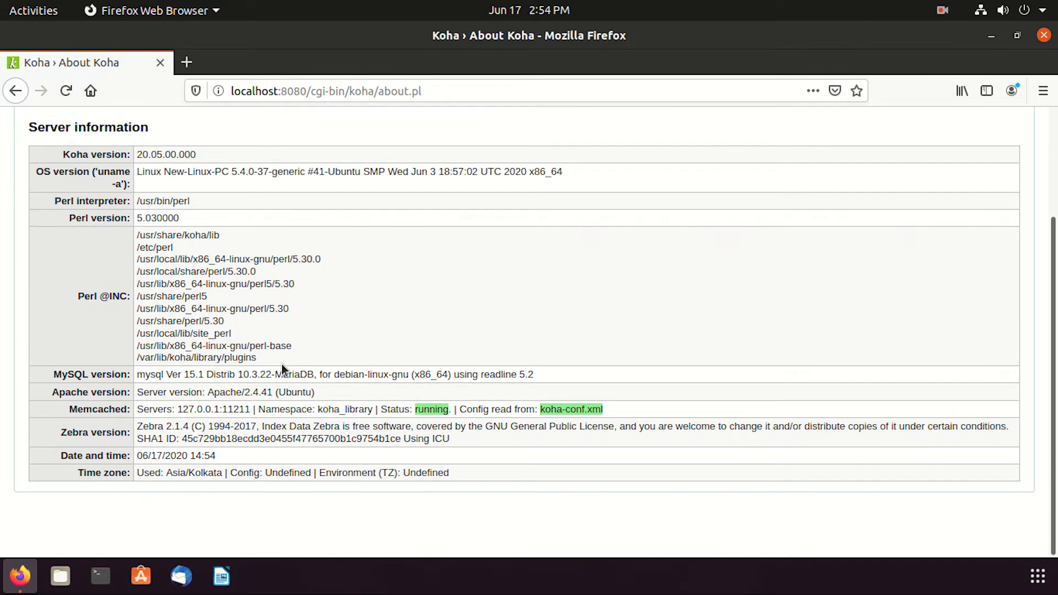
left_click_drag(237, 392, 270, 392)
left_click(401, 273)
scroll(400, 269, "up", 3)
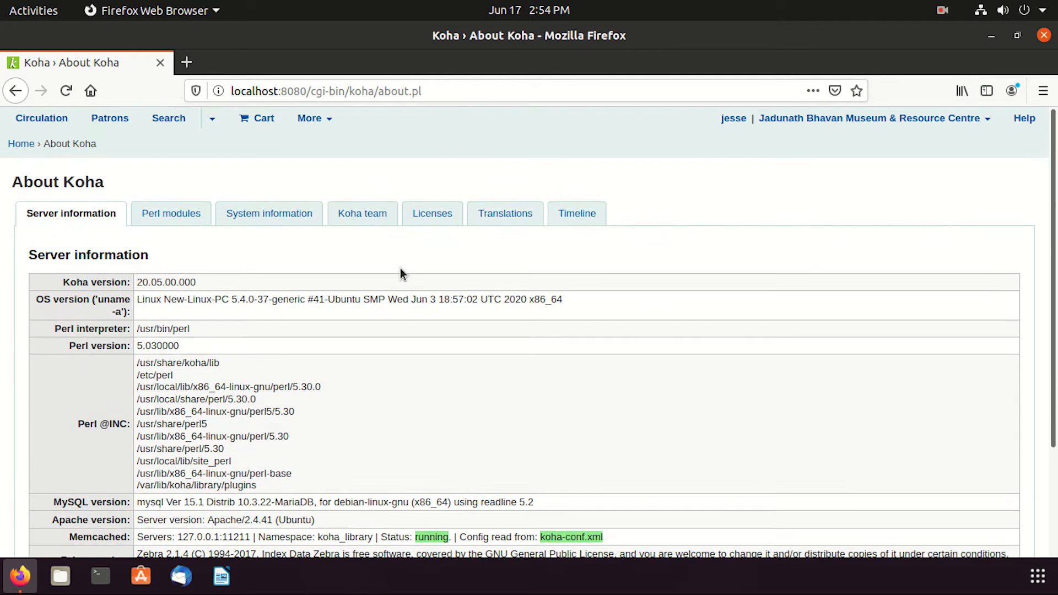
left_click(27, 146)
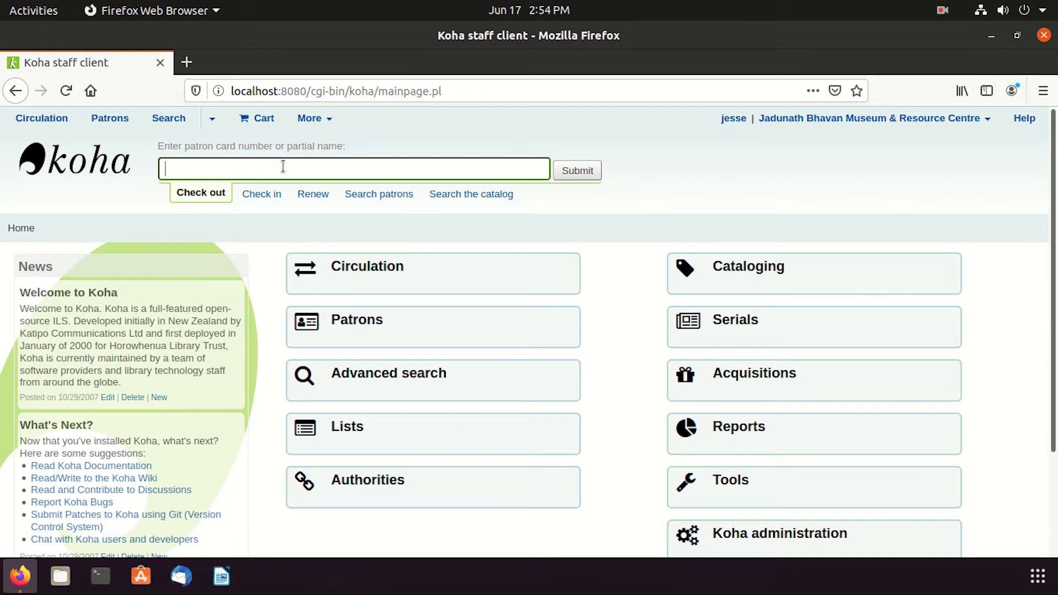
left_click(701, 147)
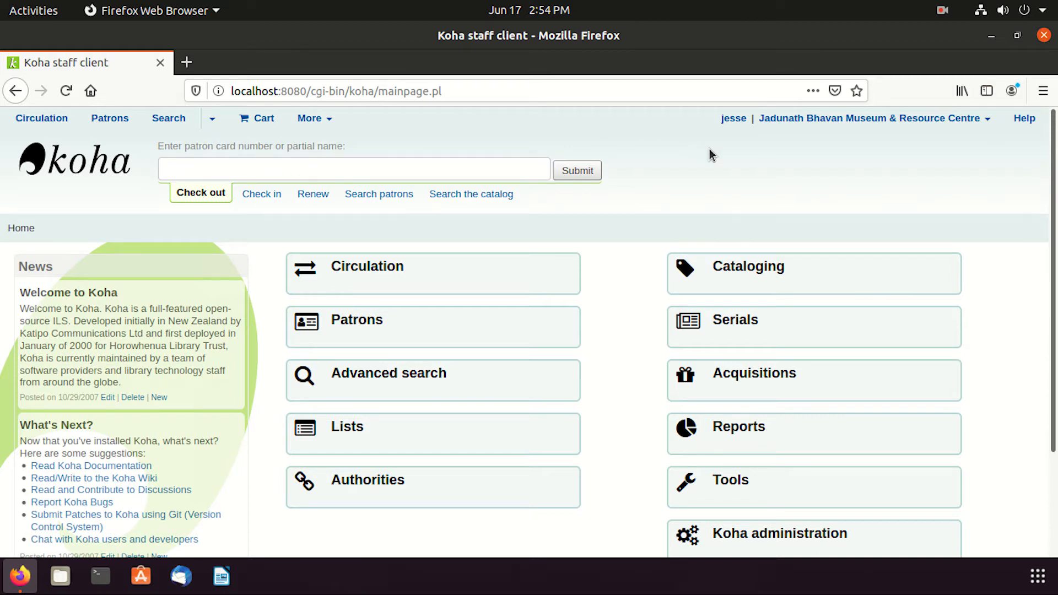
- Copy jbmrc koha records.mrc from the Data drive into the Documents folder and close the file manager
left_click(991, 35)
left_click(551, 49)
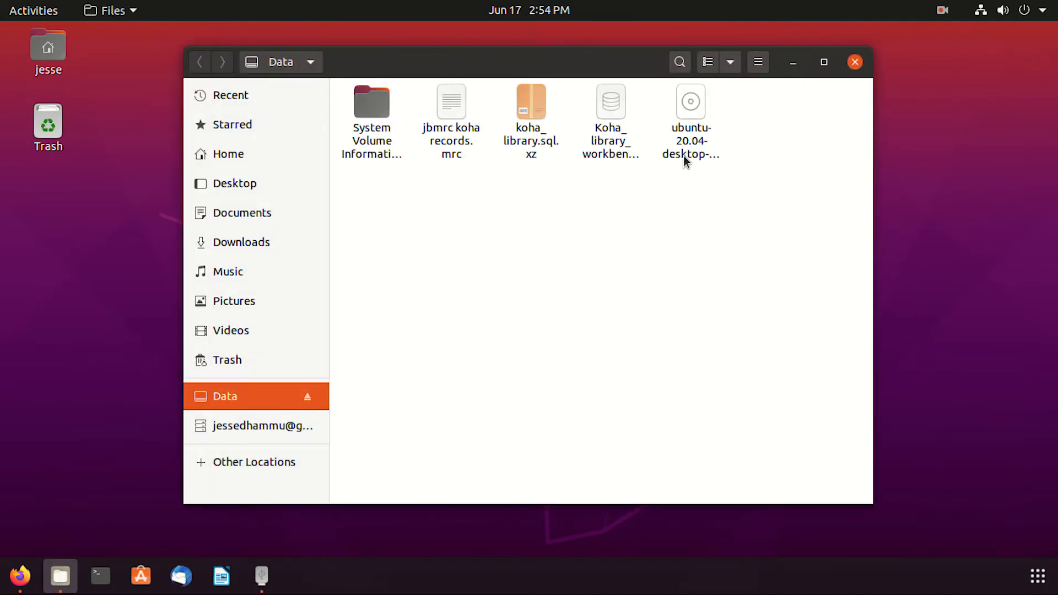
left_click(627, 155)
left_click(449, 138)
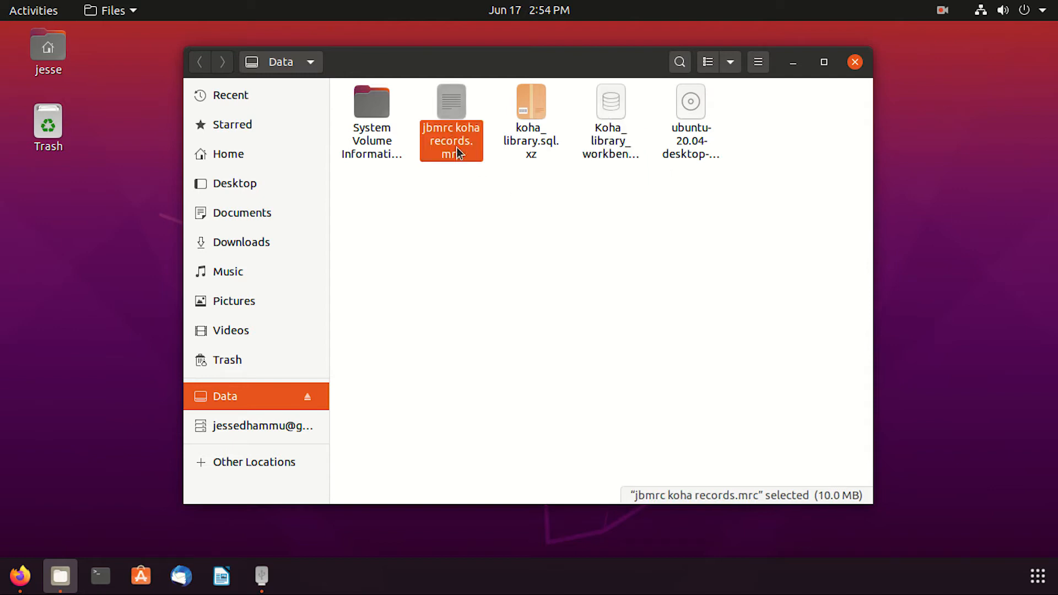
right_click(451, 135)
left_click(488, 208)
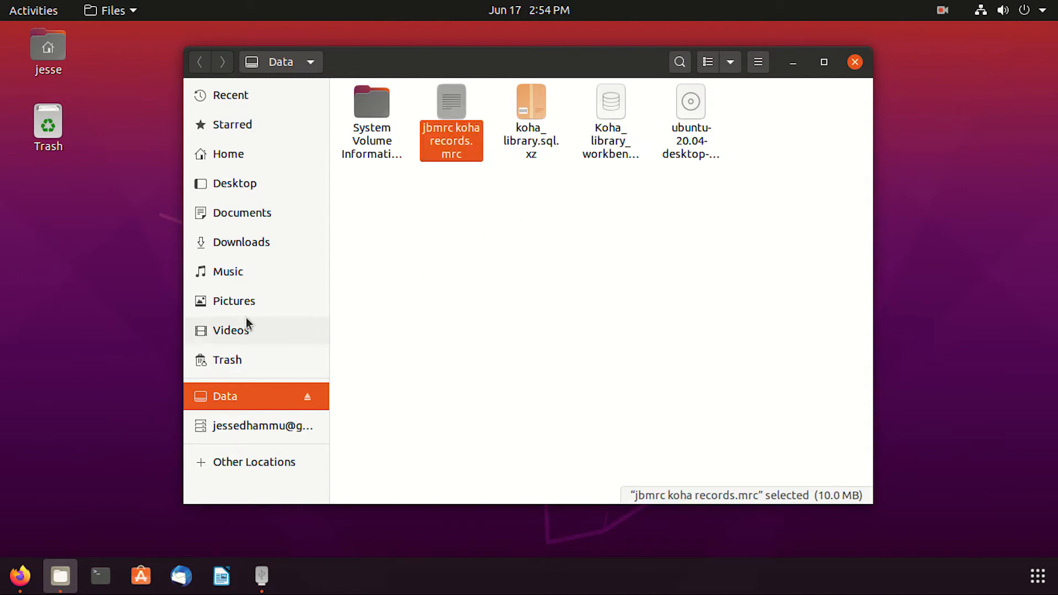
left_click(305, 216)
right_click(444, 223)
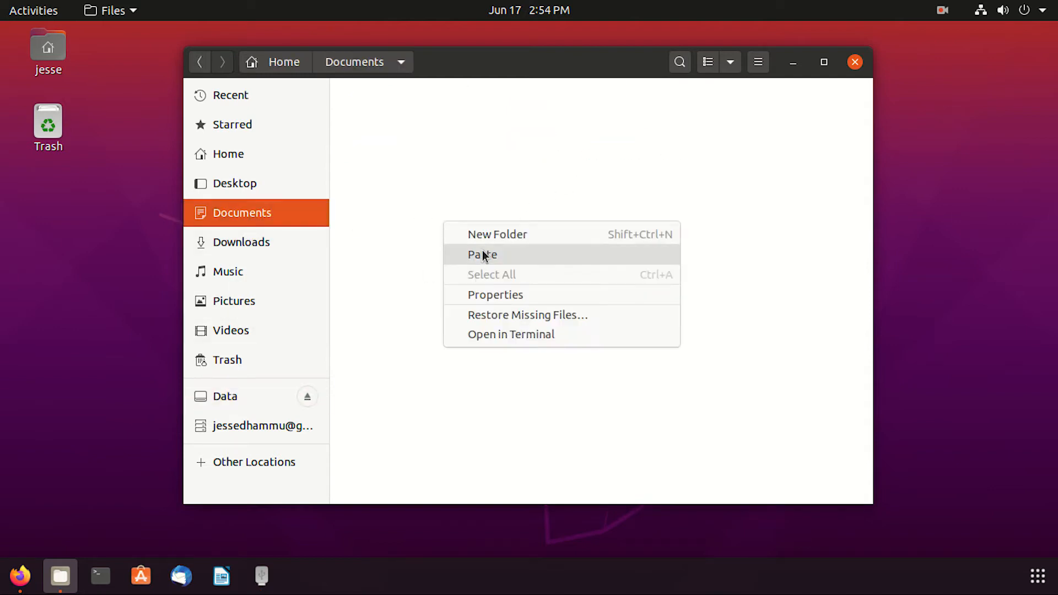
left_click(481, 251)
left_click(855, 62)
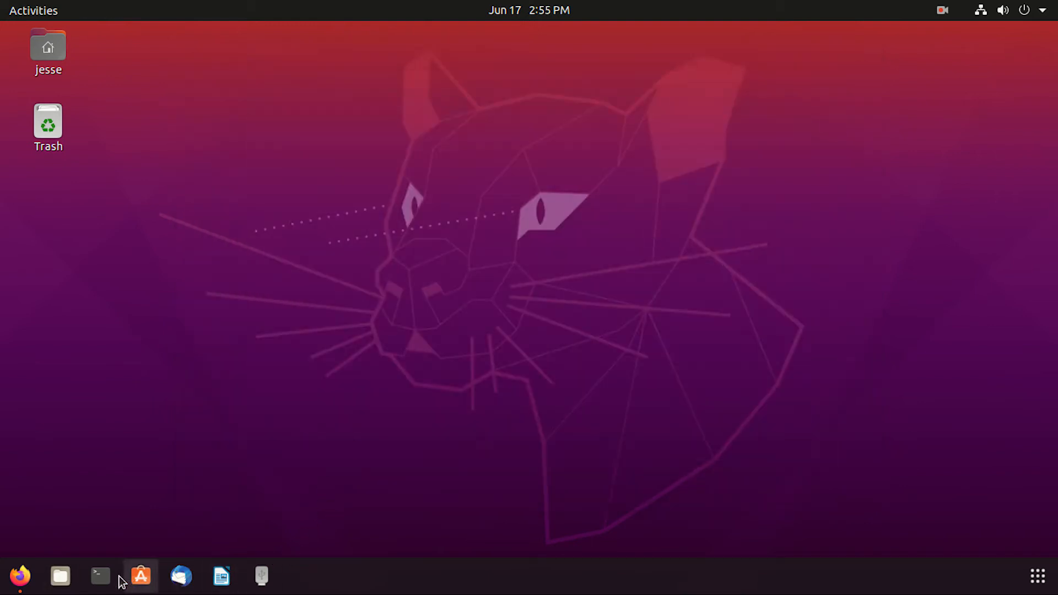
- Return to the Koha staff client in Firefox and open its Tools page
left_click(25, 580)
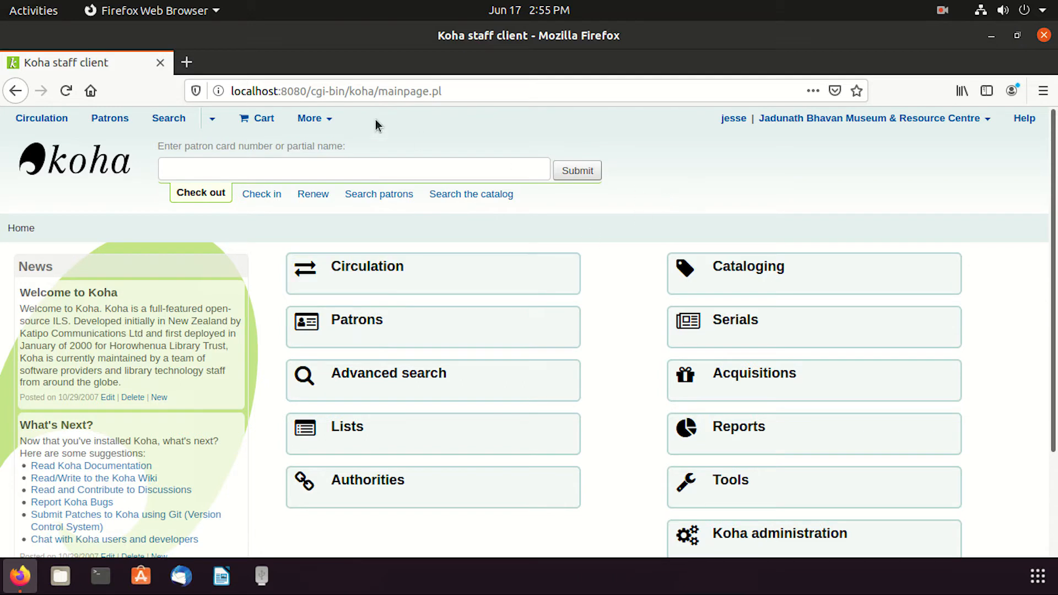
left_click(325, 118)
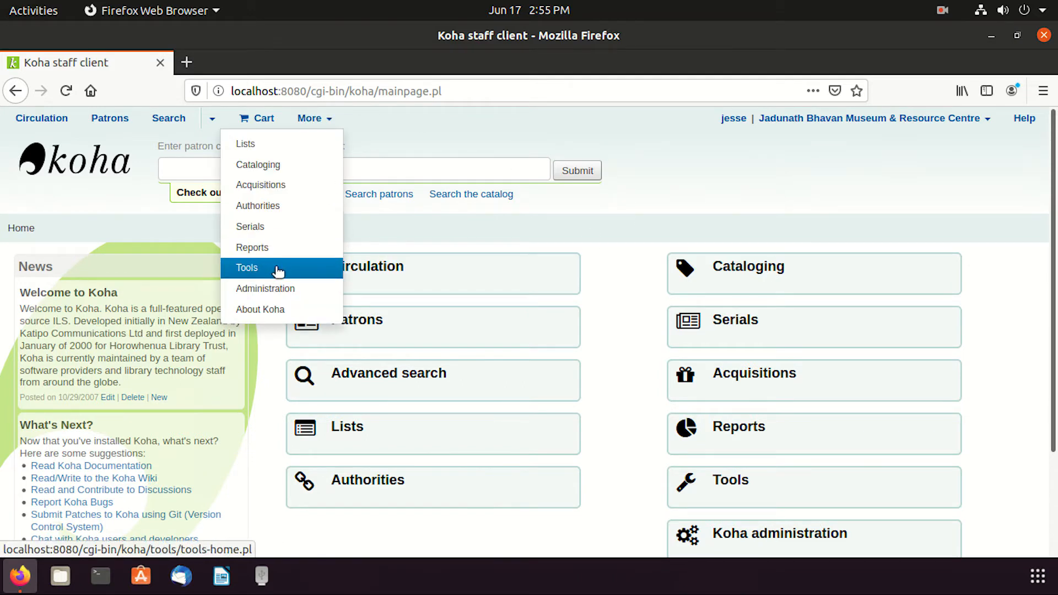
left_click(640, 222)
scroll(640, 223, "down", 3)
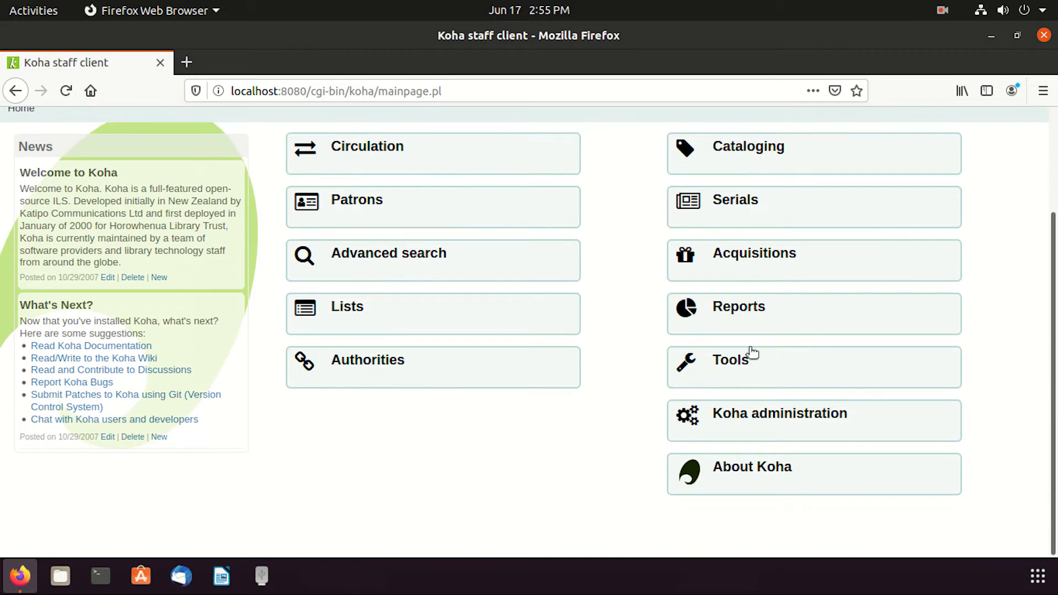
left_click(713, 362)
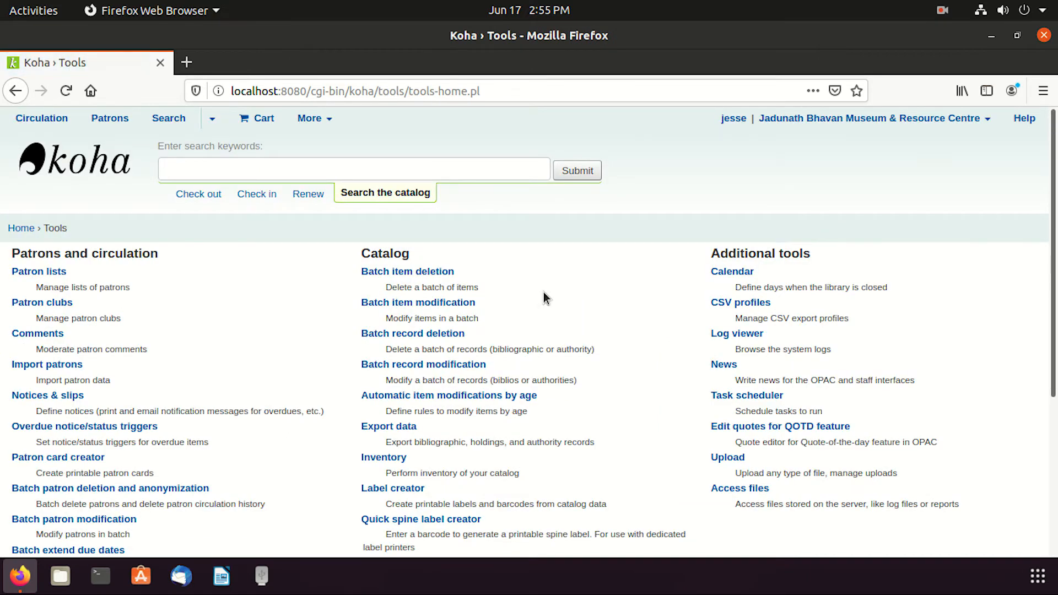
- Read the descriptions of Stage MARC records for import and Staged MARC record management among the catalog tools
scroll(534, 353, "down", 3)
scroll(292, 446, "up", 1)
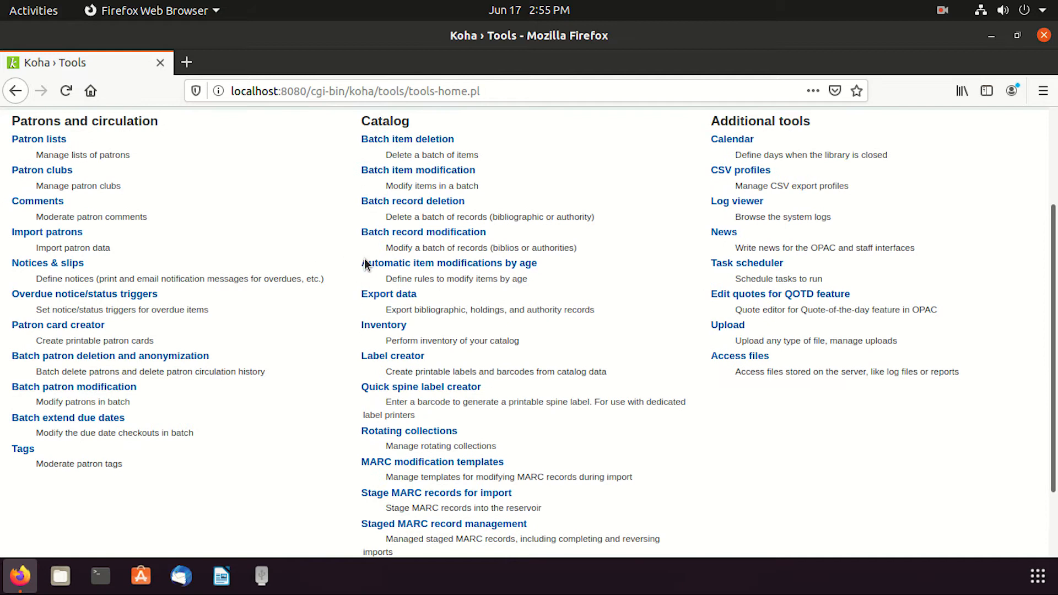
scroll(296, 447, "down", 2)
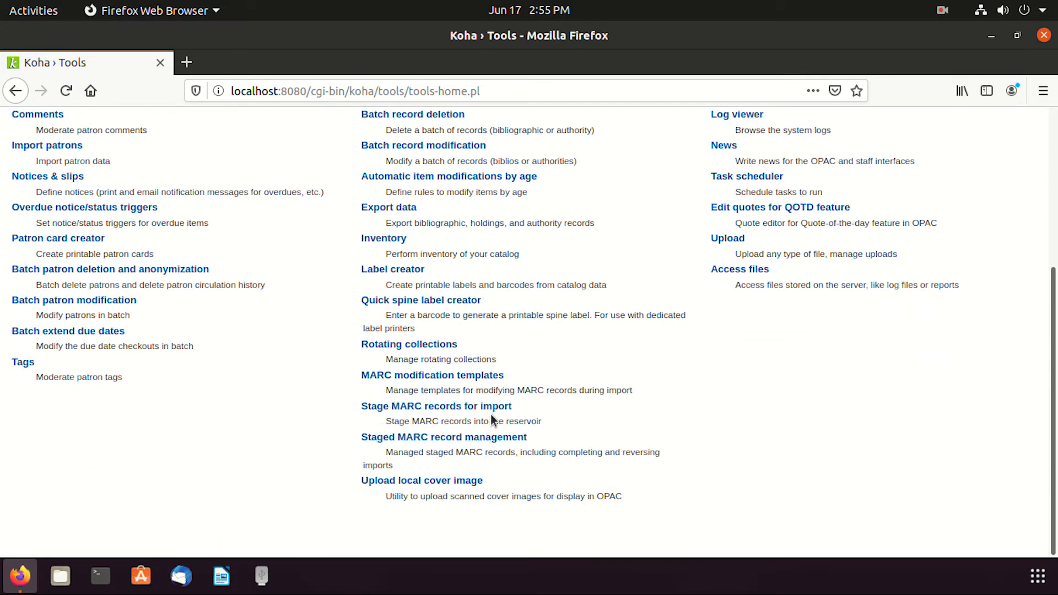
left_click_drag(394, 422, 506, 423)
left_click(517, 422)
double_click(521, 422)
left_click(575, 423)
double_click(395, 451)
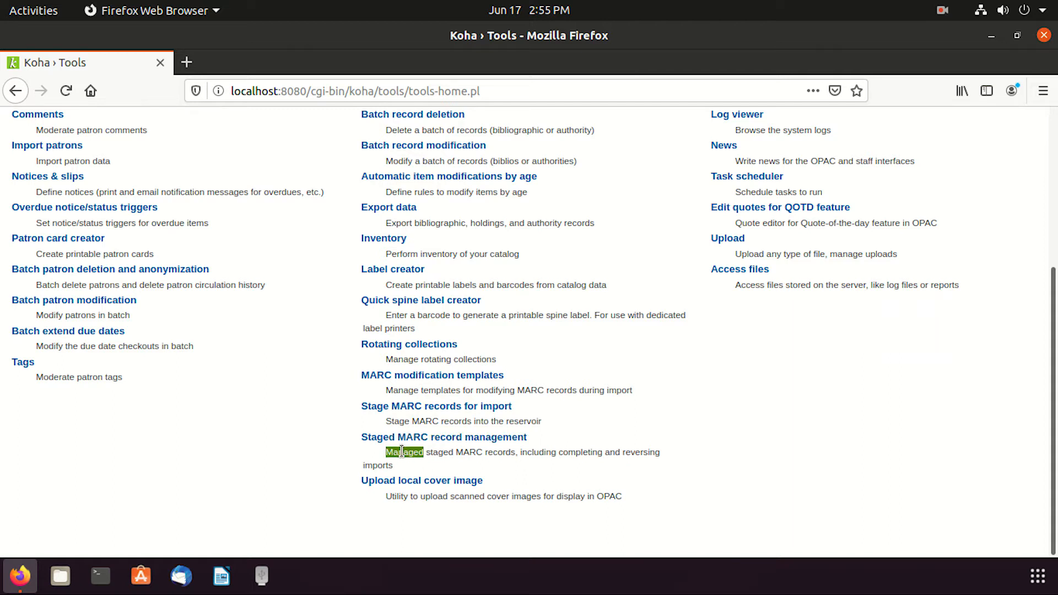
left_click(540, 452)
left_click_drag(528, 453, 676, 459)
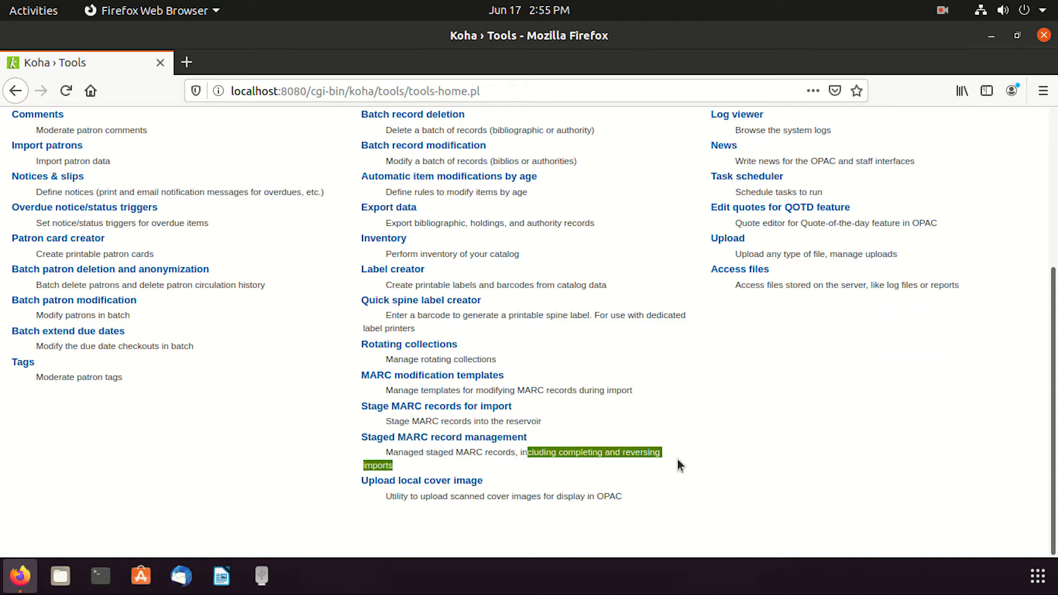
left_click(683, 451)
- Open Stage MARC records for import and upload jbmrc koha records.mrc from the Documents folder
left_click(492, 410)
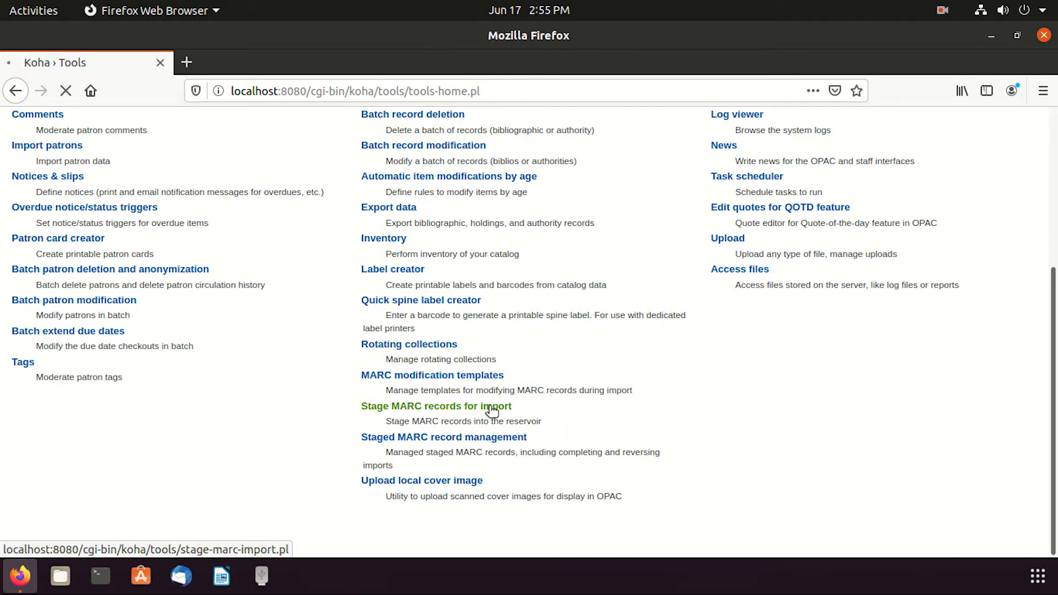
left_click(318, 372)
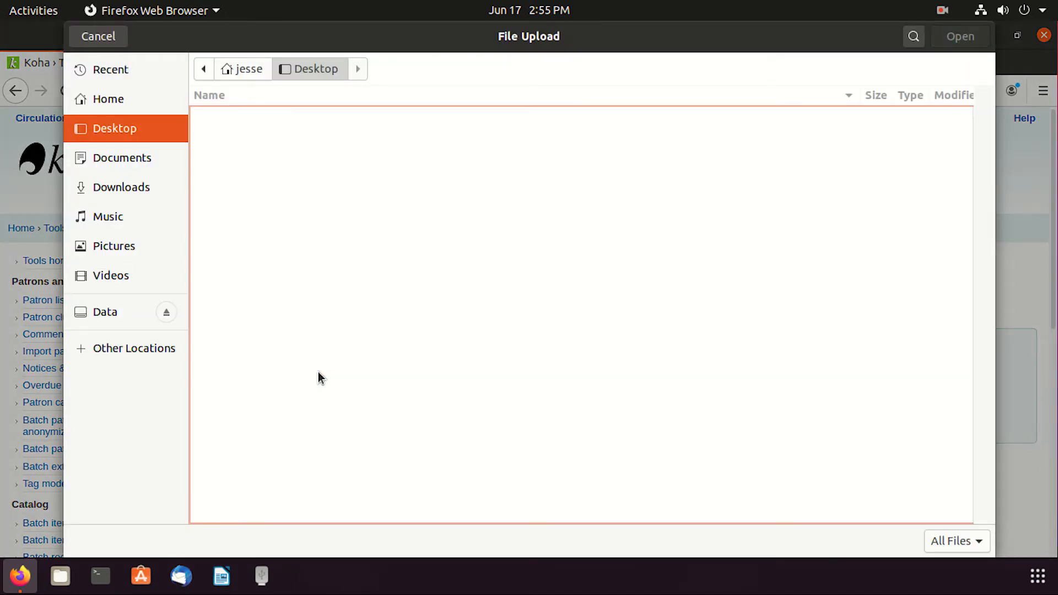
left_click(129, 165)
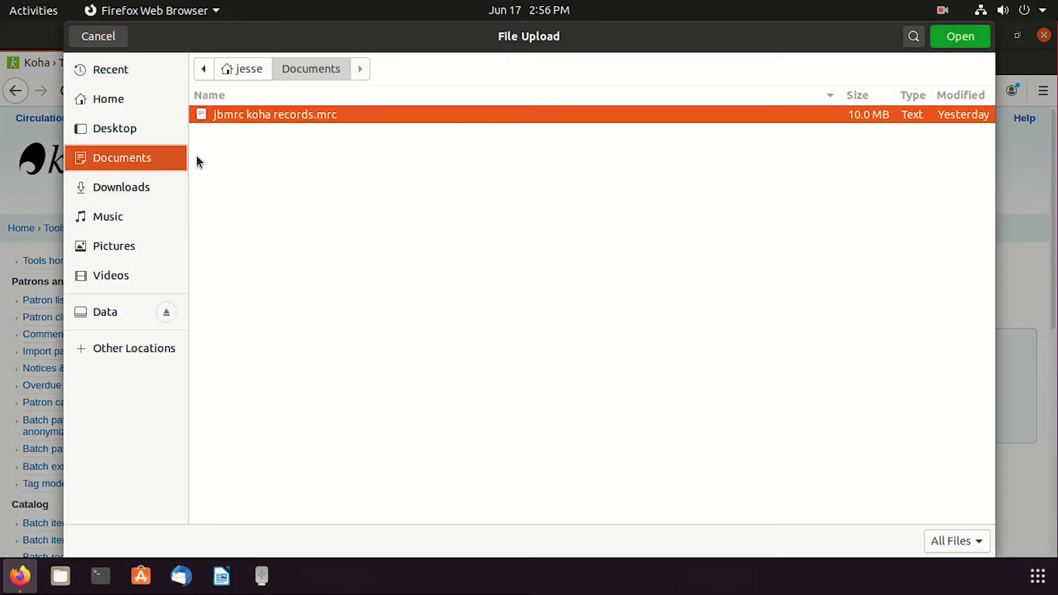
double_click(275, 118)
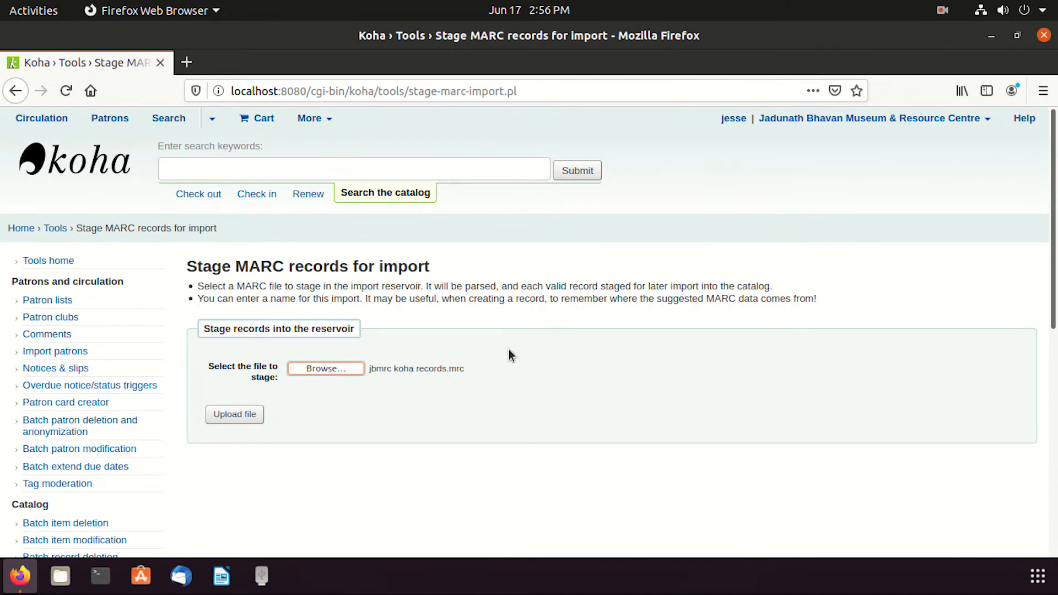
left_click(236, 415)
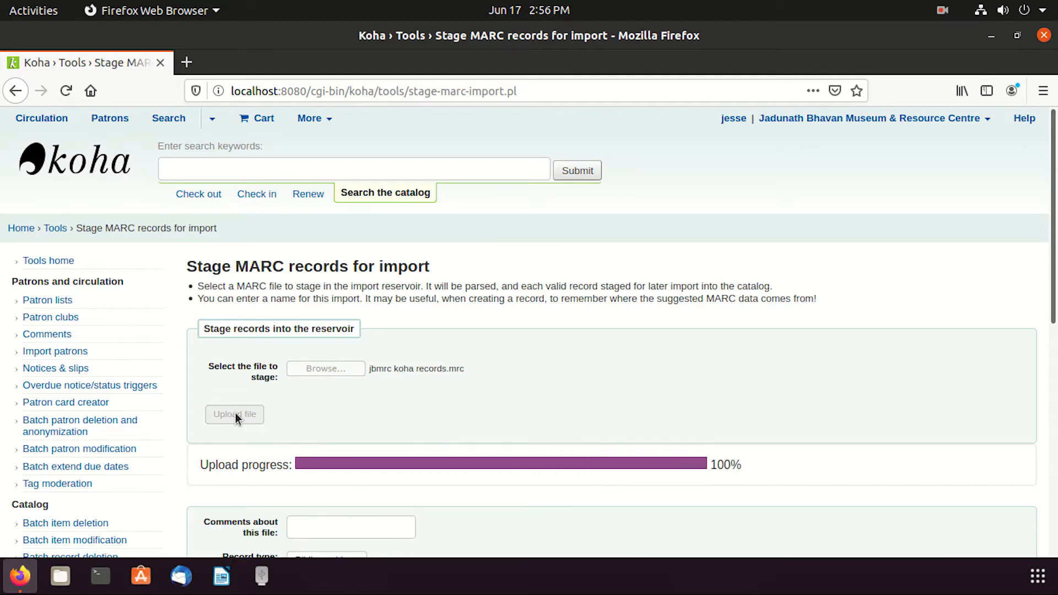
- Enter "Complete Biblio data" as the comment about the uploaded file
scroll(403, 427, "down", 5)
left_click(343, 403)
scroll(458, 395, "down", 3)
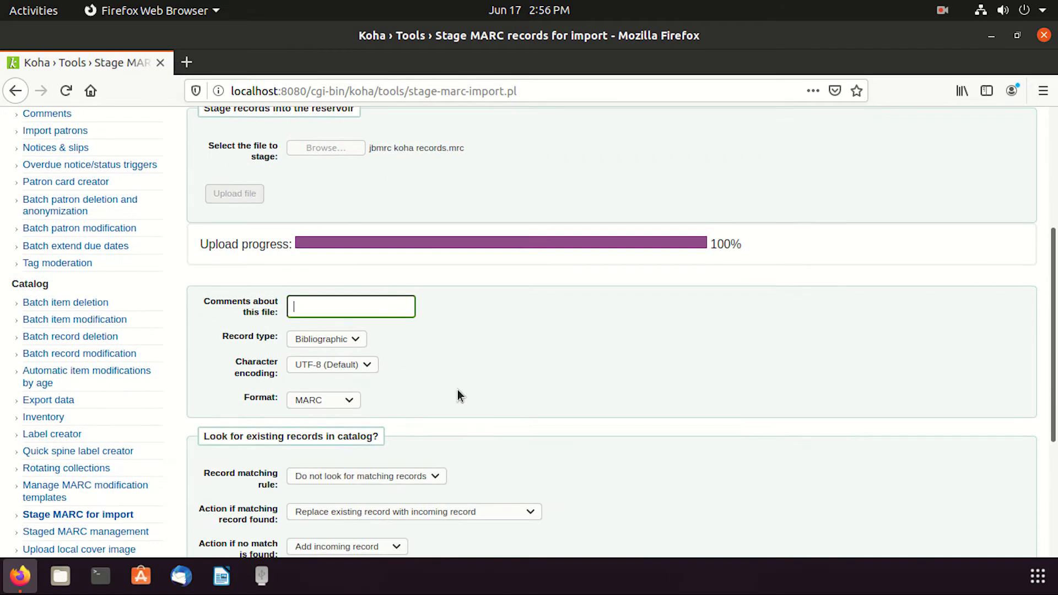
type("Complete Biblio data")
- Choose Bibliographic as the record type, UTF-8 (Default) as the character encoding and MARC as the format
scroll(457, 395, "down", 4)
left_click(356, 208)
left_click(347, 227)
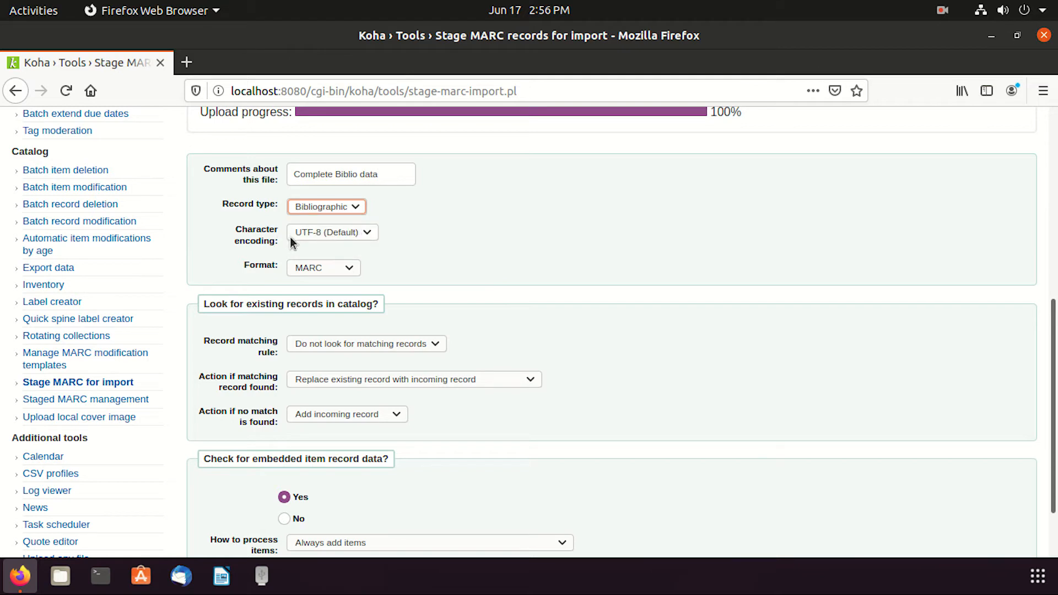
left_click(356, 232)
left_click(361, 243)
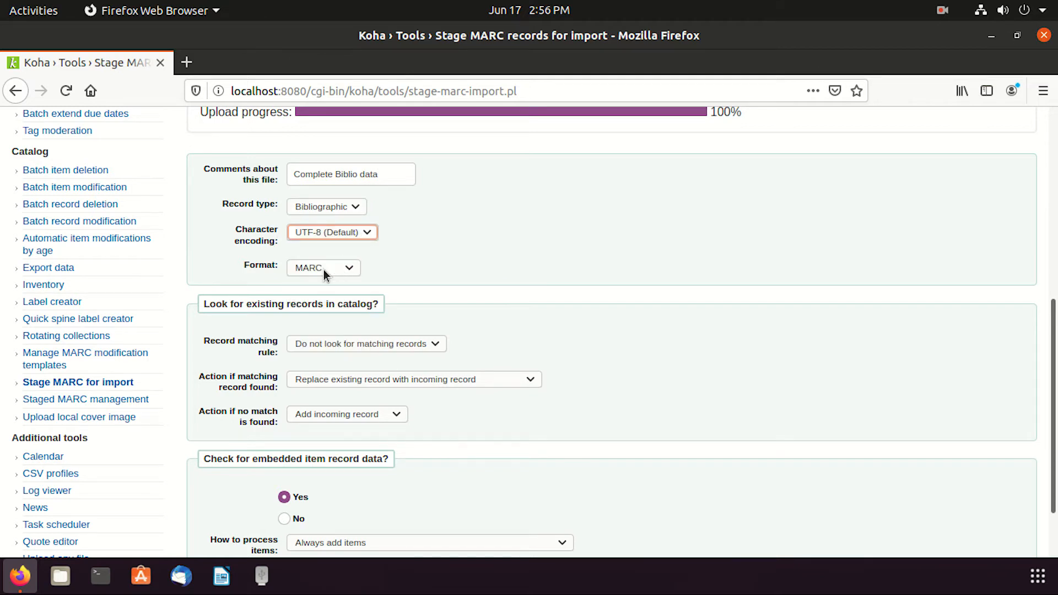
left_click(352, 265)
left_click(348, 282)
- Review the record matching rules and choose Do not look for matching records
scroll(413, 270, "down", 3)
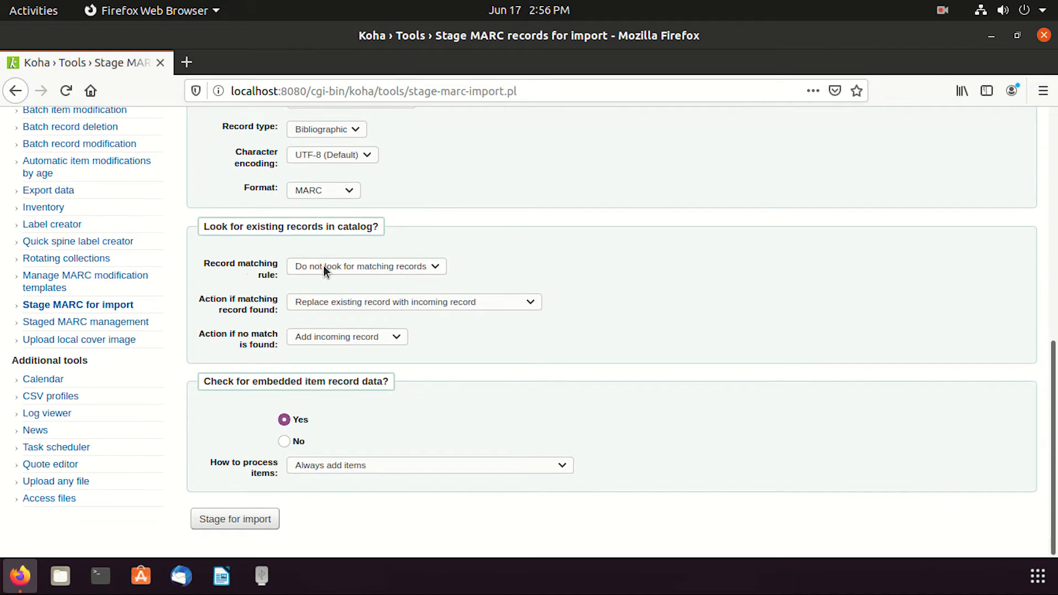
left_click(432, 275)
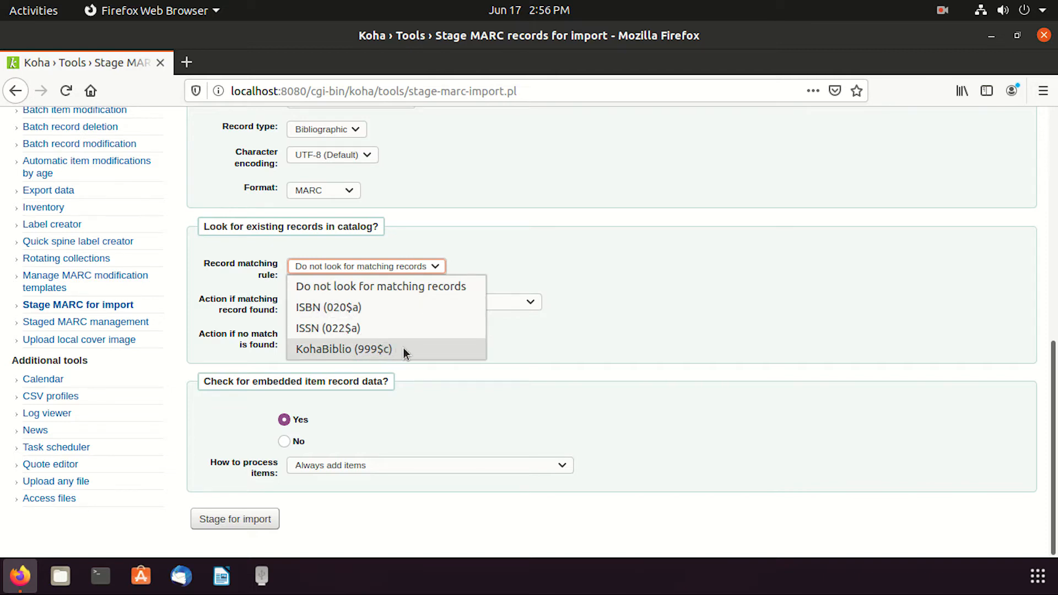
left_click(398, 309)
left_click(402, 270)
left_click(399, 286)
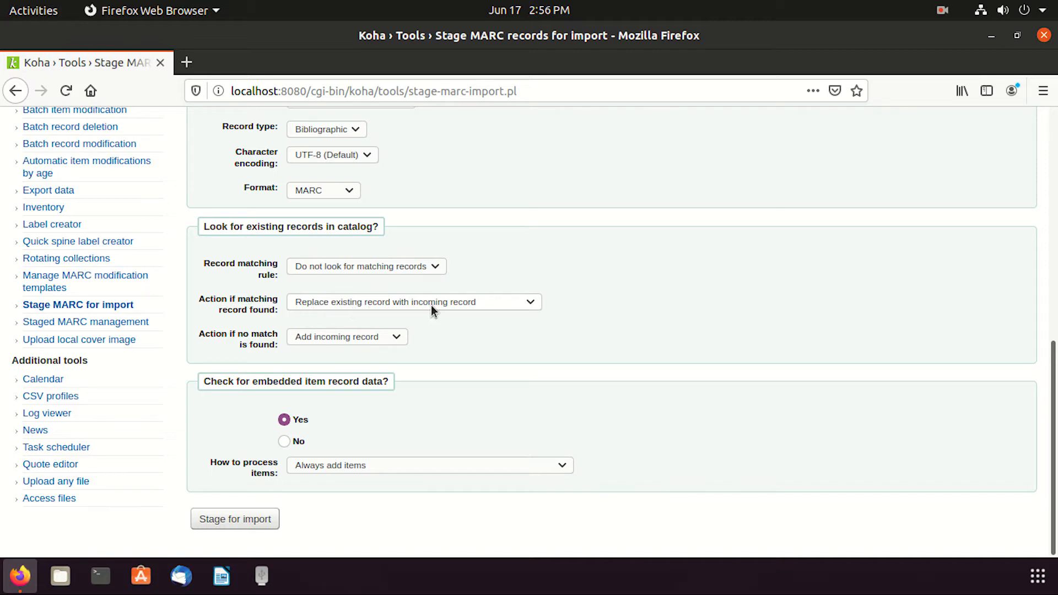
- Review the match actions, keeping Replace existing record with incoming record for matches and Add incoming record for no match
left_click(514, 305)
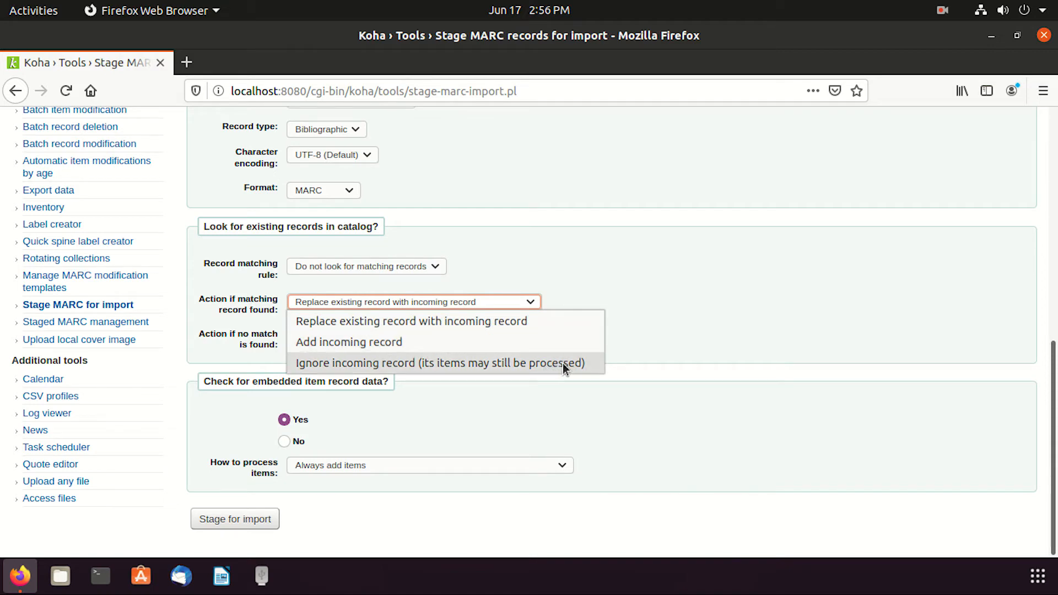
left_click(656, 338)
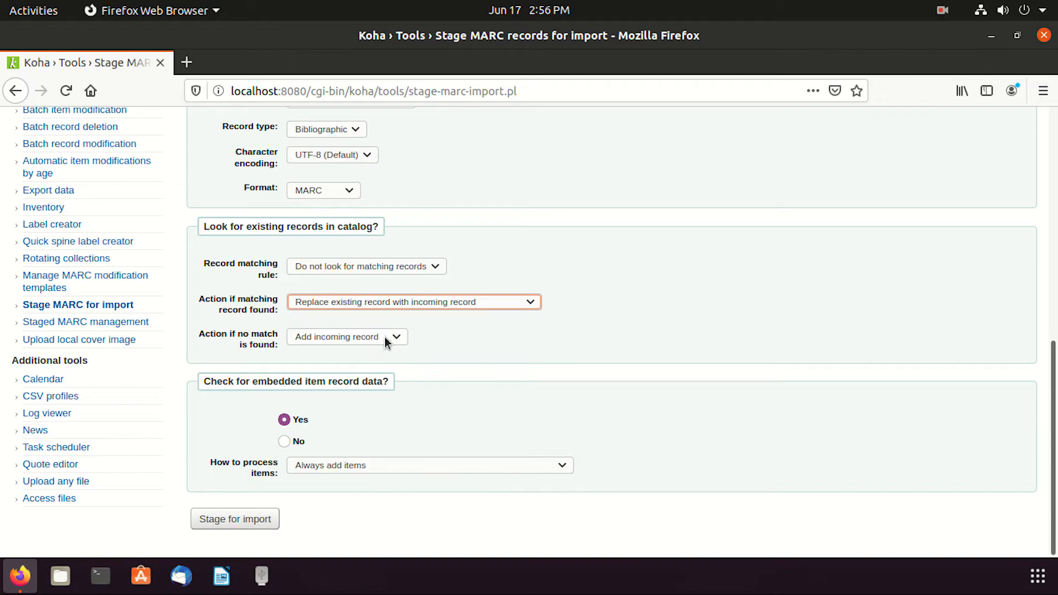
left_click(397, 337)
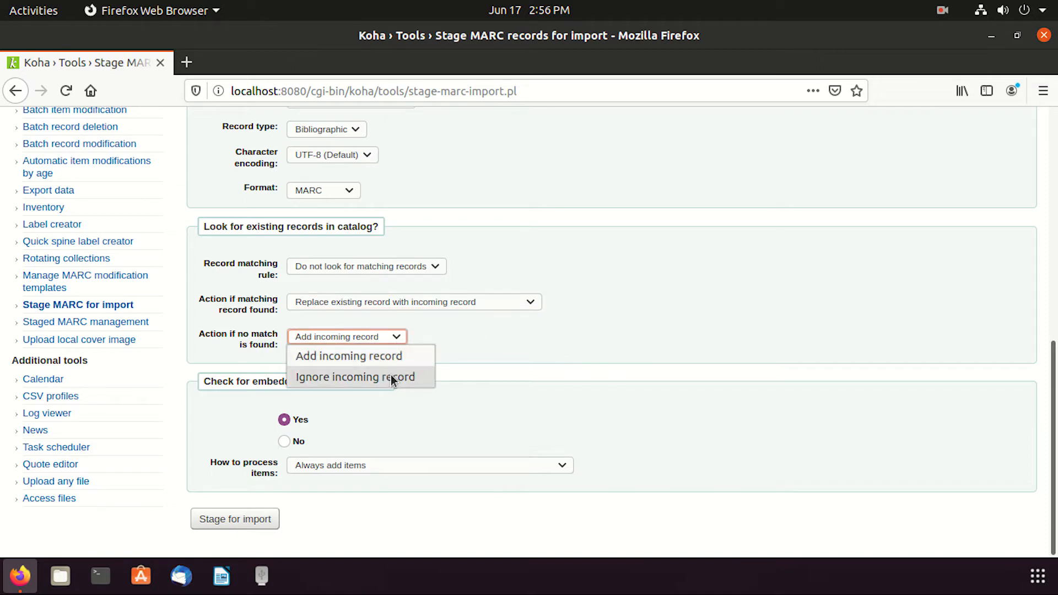
left_click(492, 344)
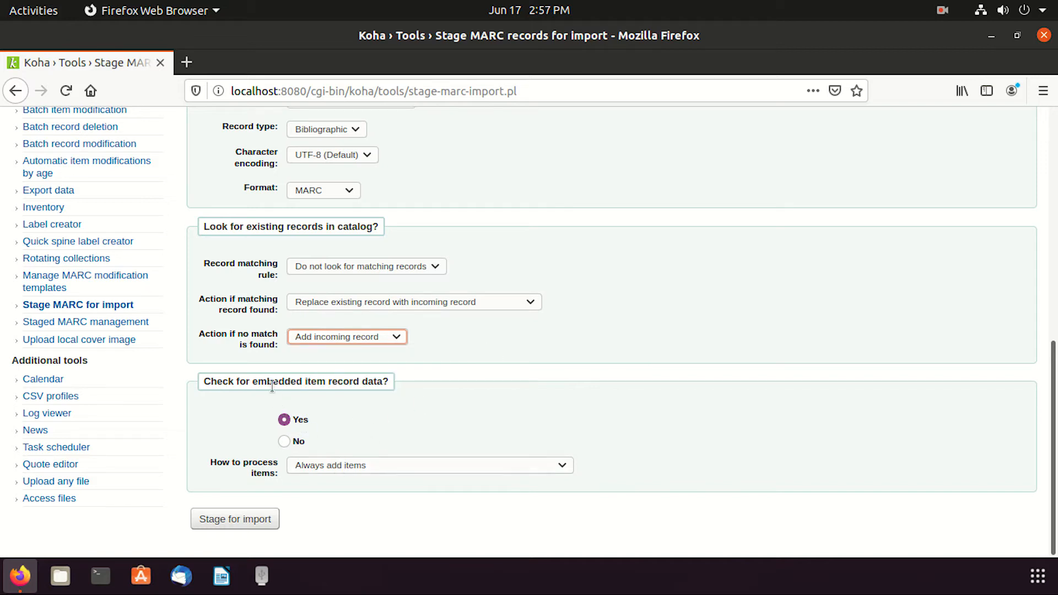
- Keep the embedded item data check on Yes with Always add items, and stage the records for import
left_click_drag(272, 385, 365, 390)
left_click(316, 432)
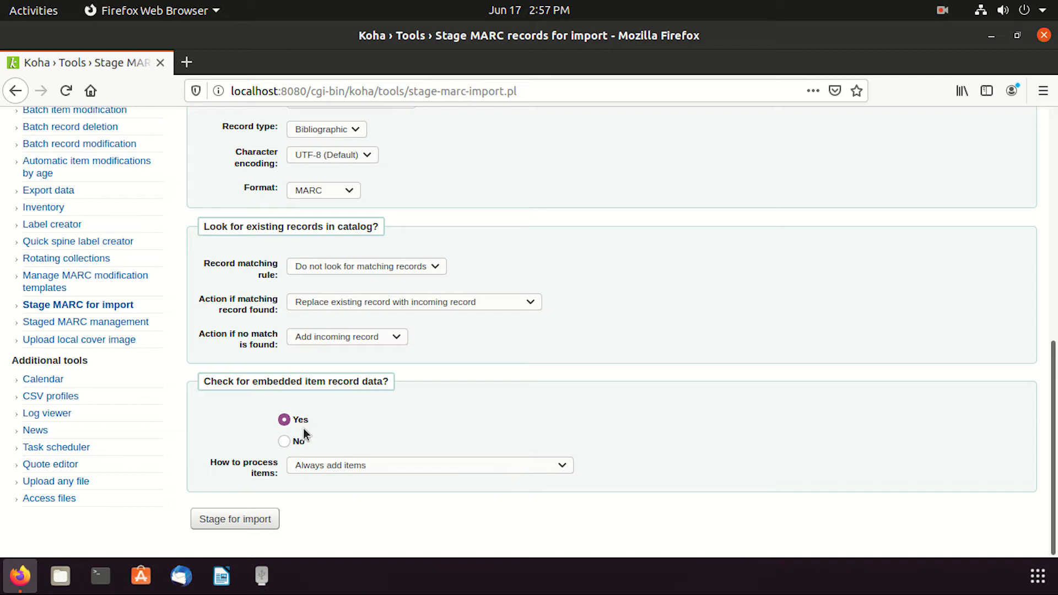
left_click(364, 467)
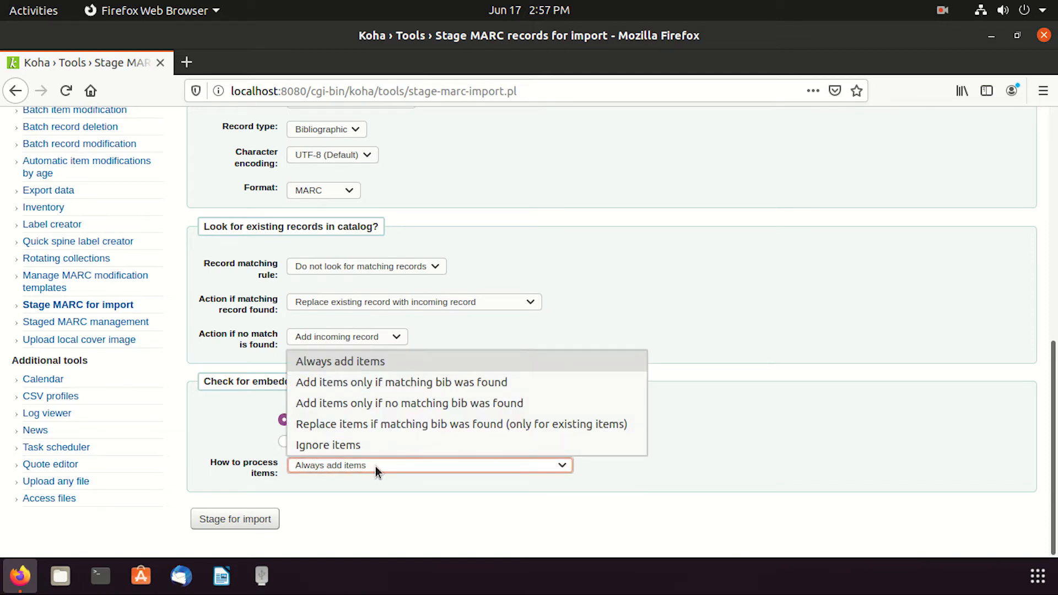
left_click(375, 466)
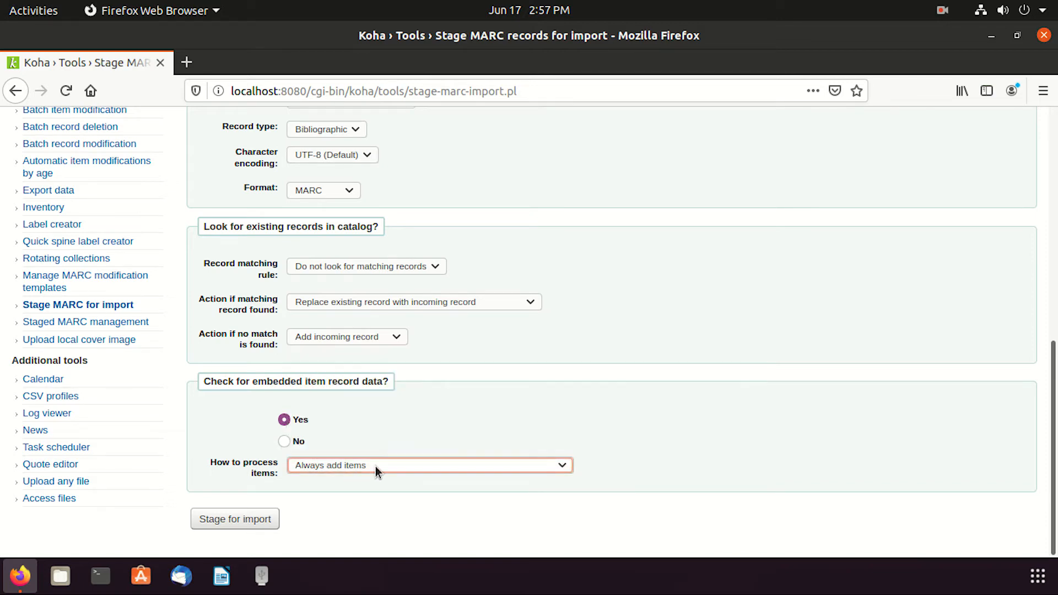
left_click(253, 520)
scroll(491, 418, "down", 2)
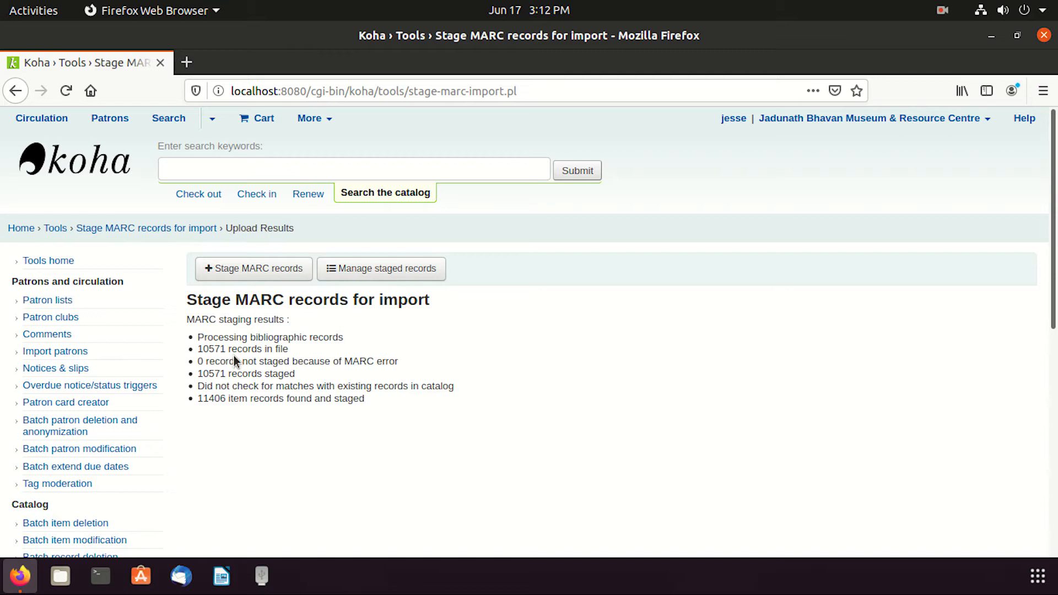
- Read the MARC staging results for the records in the file, MARC errors, staged records and item records
left_click_drag(213, 338, 314, 337)
left_click(283, 344)
double_click(213, 348)
left_click_drag(198, 361, 350, 361)
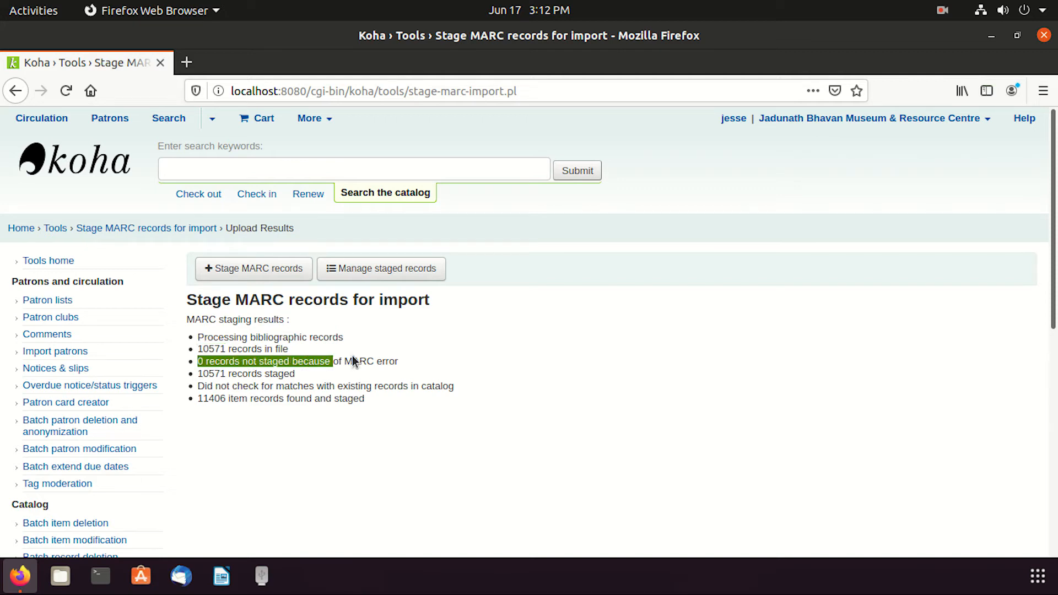
triple_click(416, 361)
triple_click(291, 371)
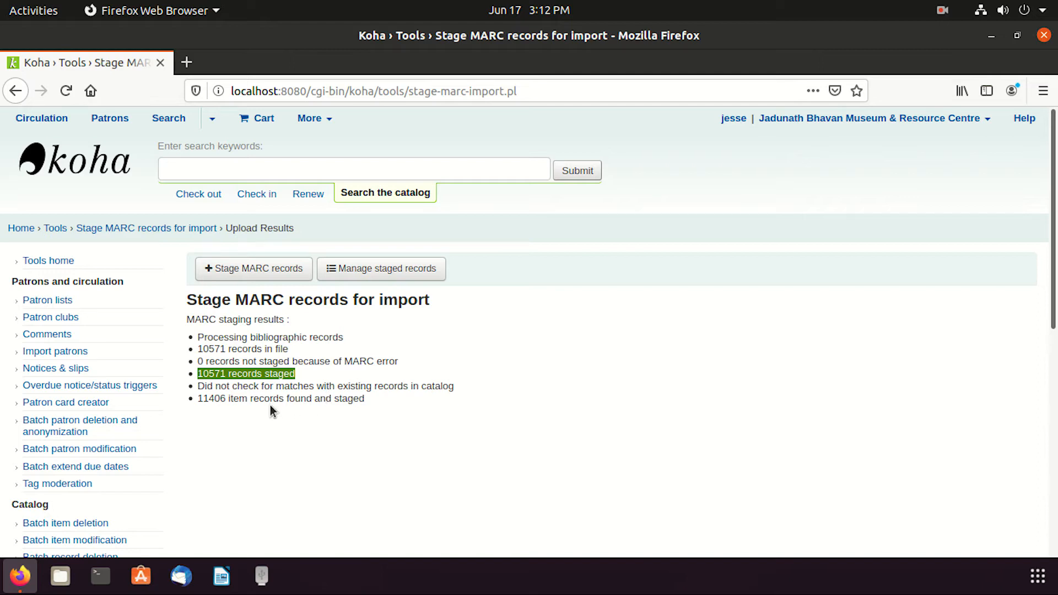
triple_click(359, 398)
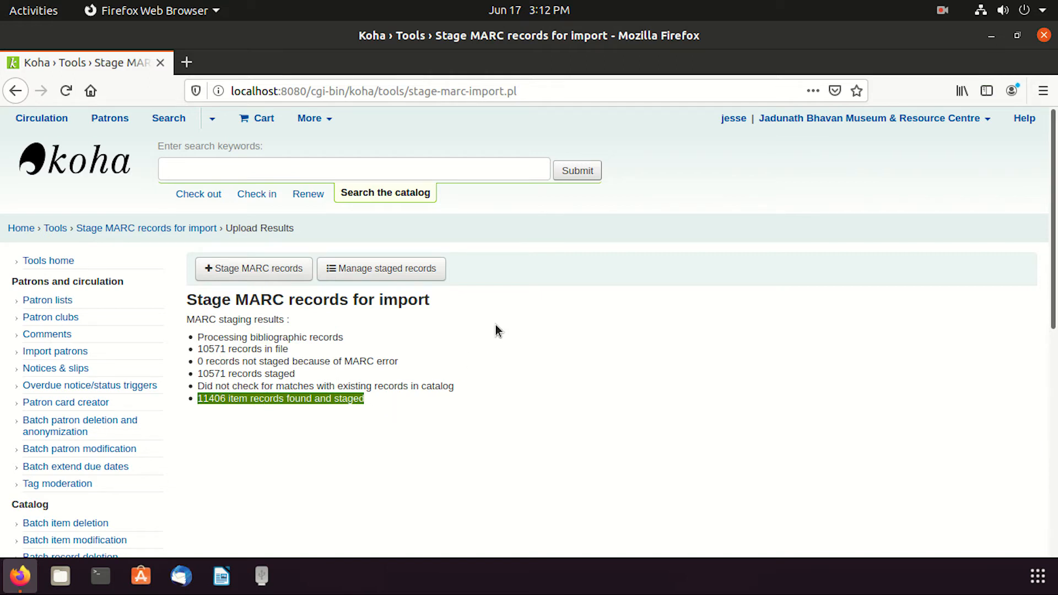
left_click(546, 311)
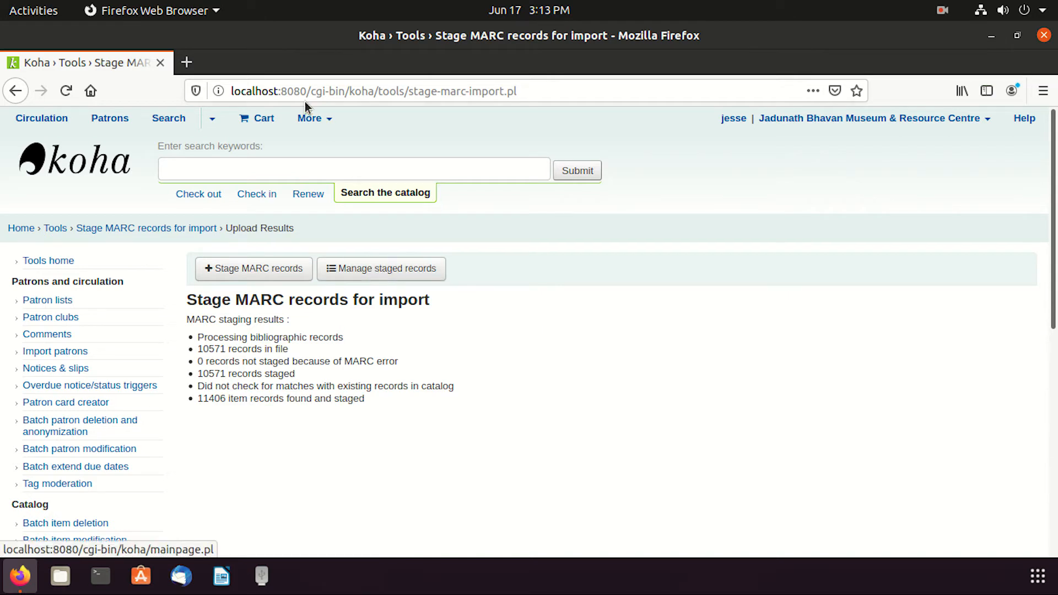
- Open the management page of the staged batch and look over its import options and record list
left_click(367, 271)
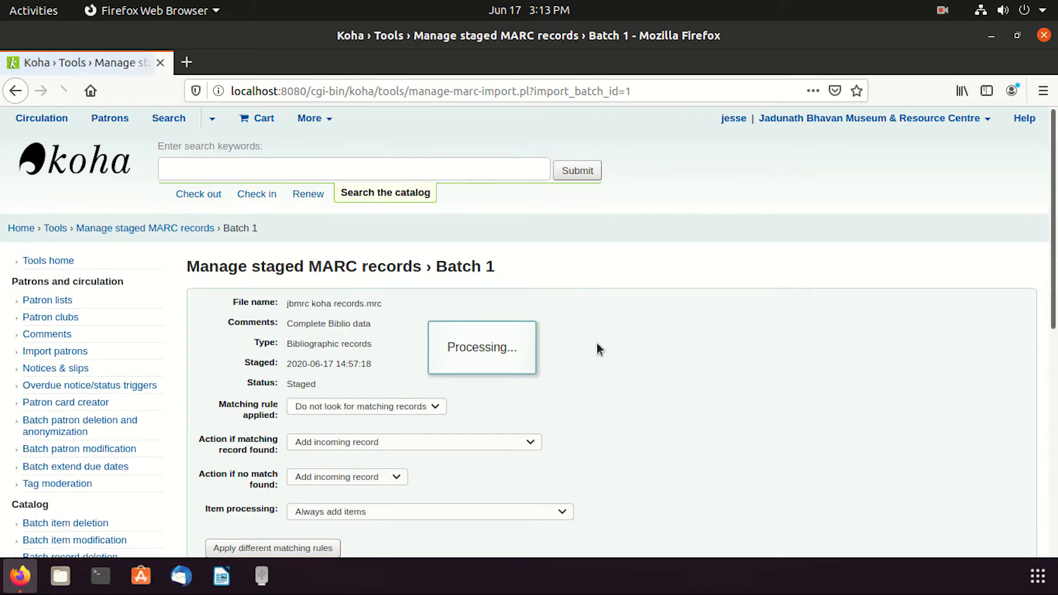
scroll(597, 347, "down", 3)
scroll(630, 301, "down", 3)
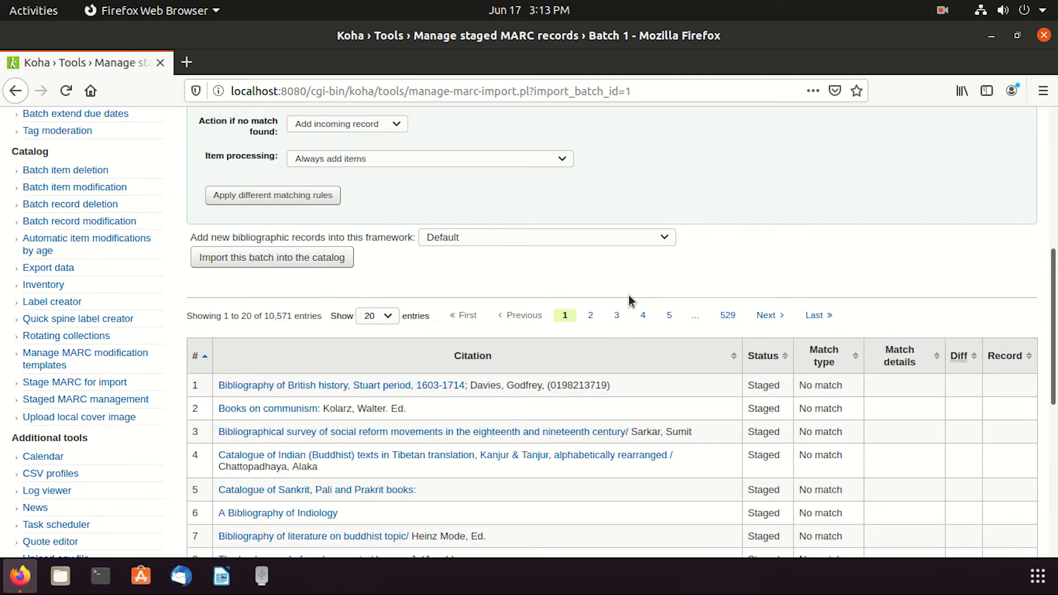
scroll(630, 301, "up", 6)
scroll(631, 300, "up", 1)
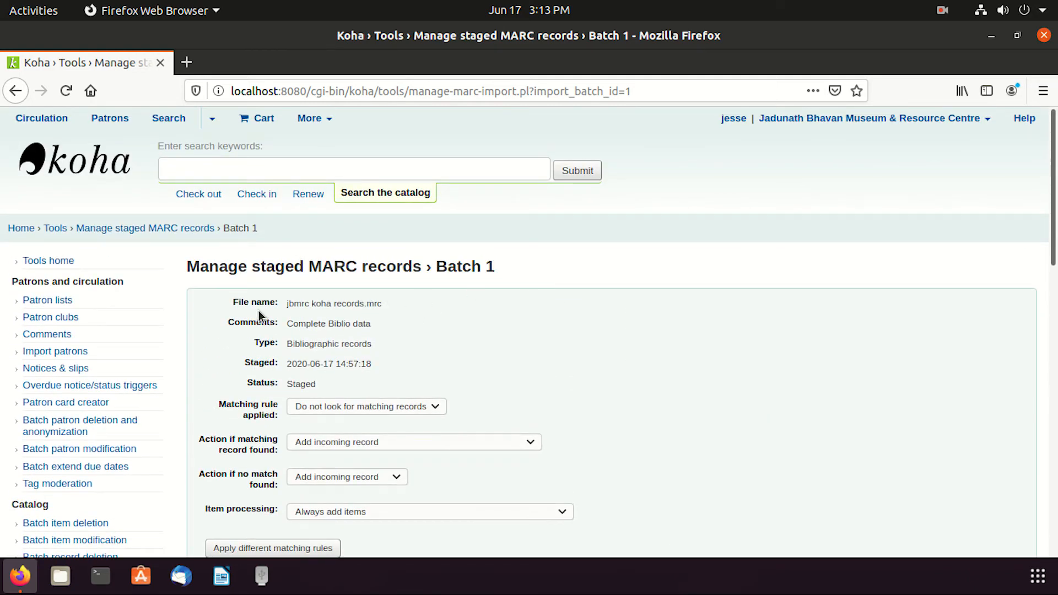
- Check the batch's file name, comments, record type, staging date and status
left_click_drag(293, 303, 385, 308)
left_click_drag(314, 324, 372, 325)
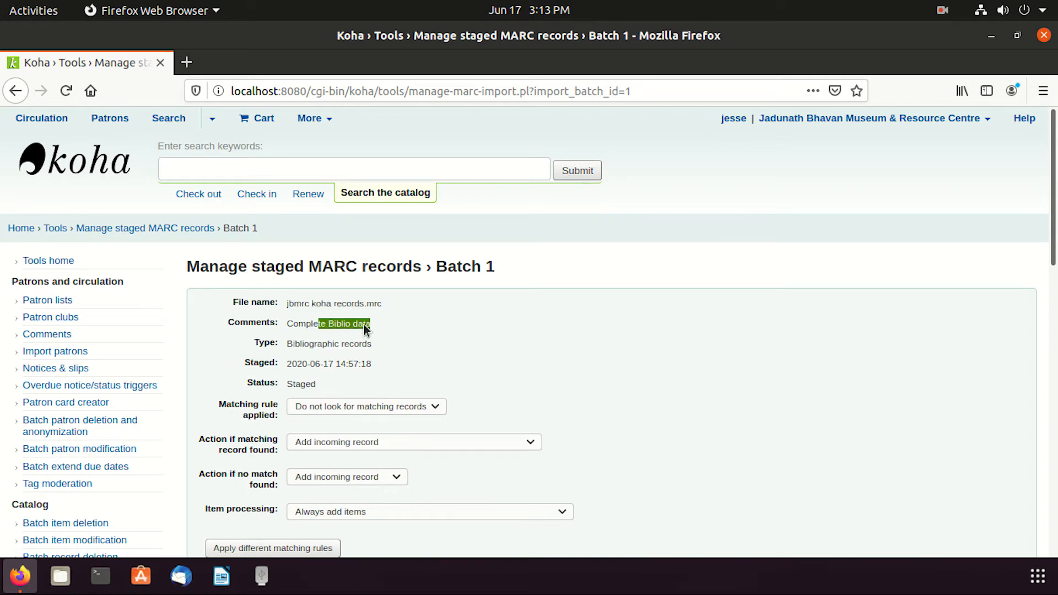
left_click_drag(314, 343, 367, 364)
left_click(321, 385)
- Review the batch's import options, keeping Do not look for matching records, Add incoming record for both actions and Always add items
scroll(453, 406, "down", 3)
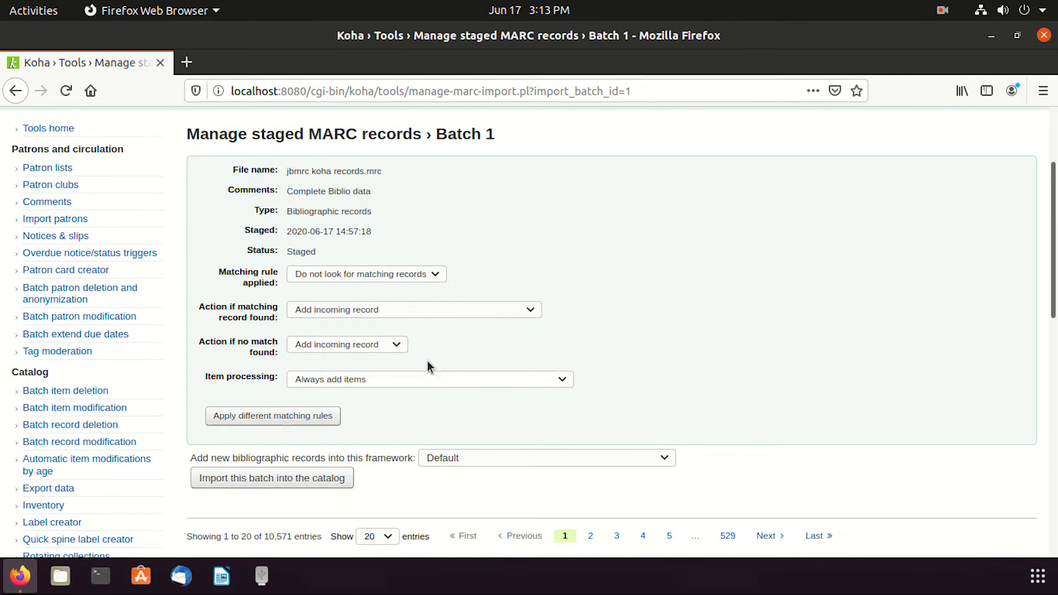
left_click(417, 276)
left_click(470, 292)
left_click(532, 310)
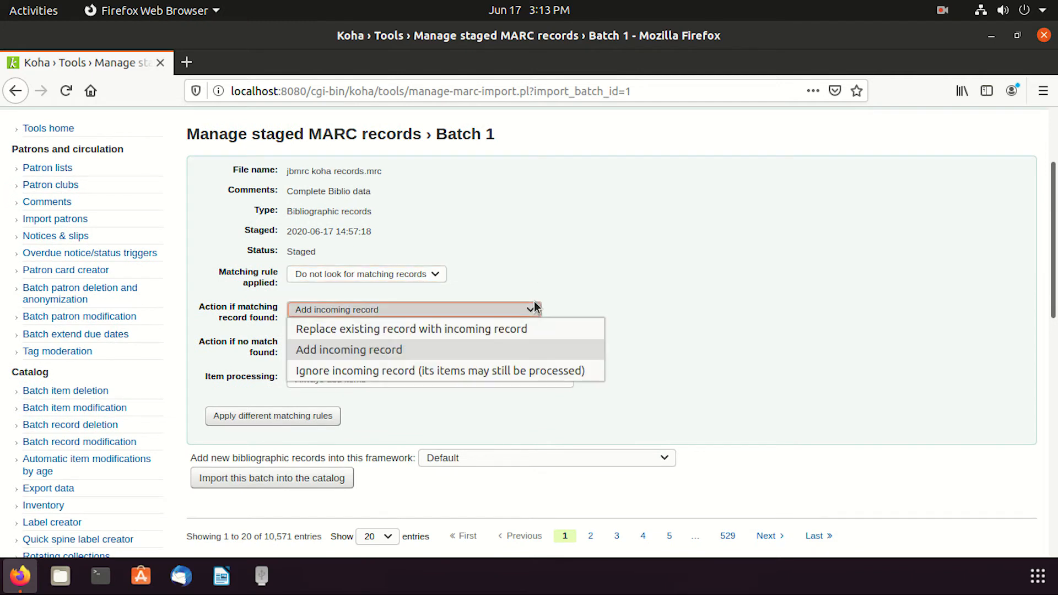
left_click(535, 308)
left_click(390, 346)
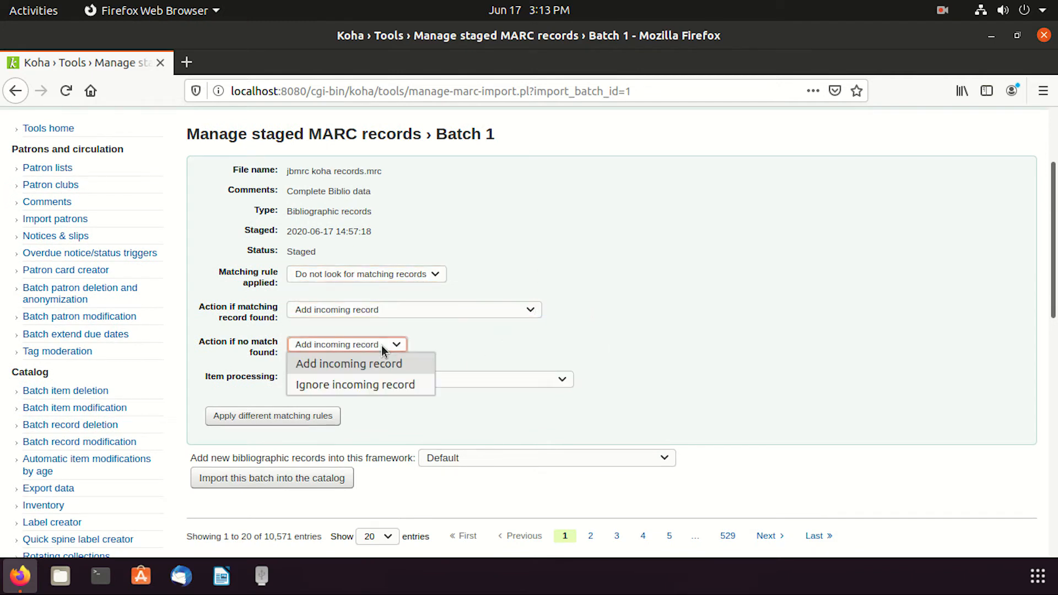
left_click(390, 346)
left_click(541, 379)
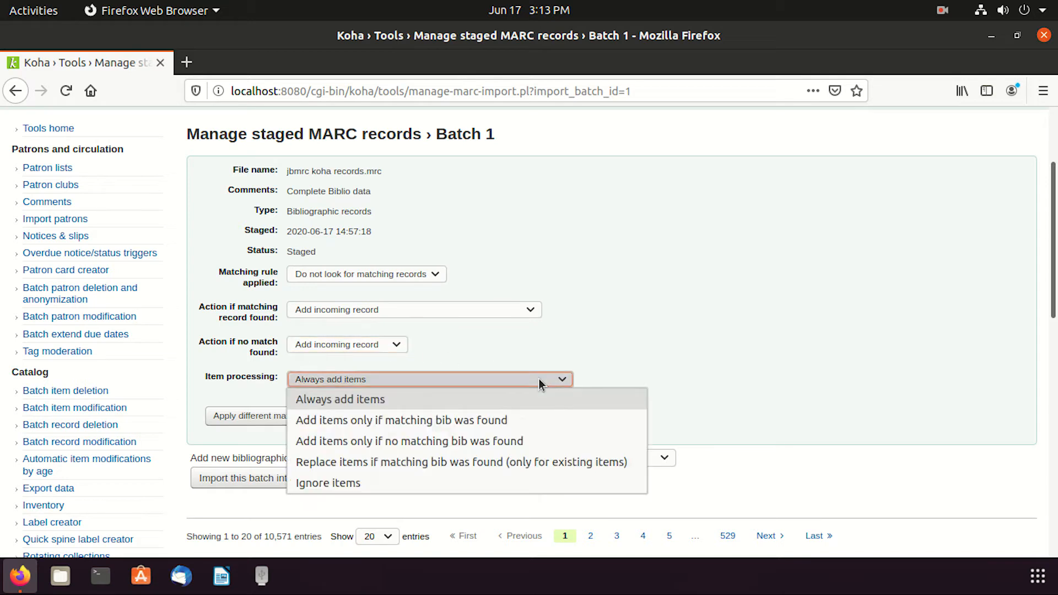
left_click(542, 380)
- Review the framework choices for new bibliographic records and keep Default
scroll(414, 319, "down", 3)
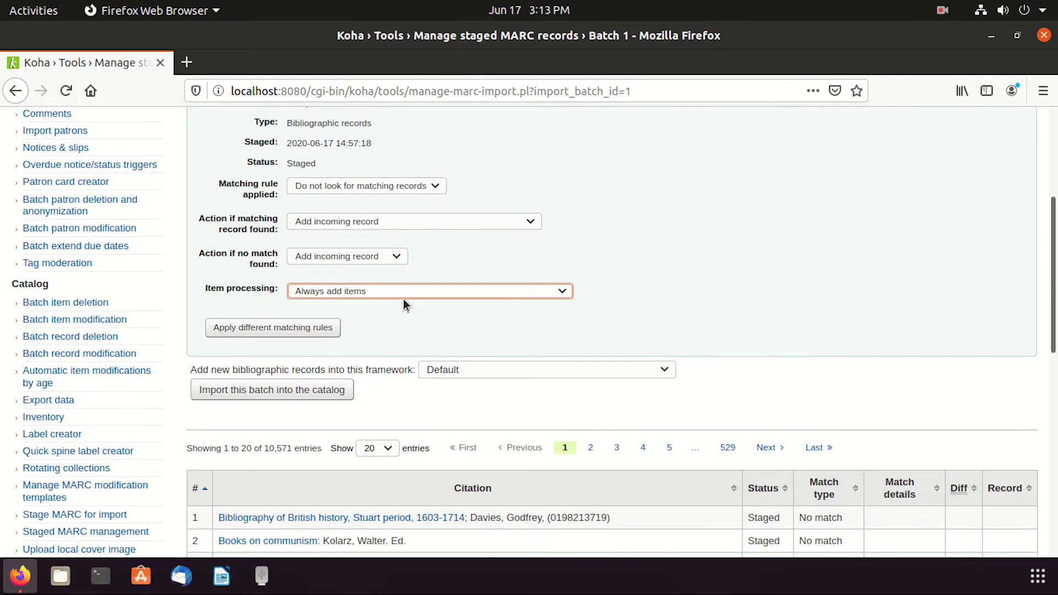
left_click(537, 375)
left_click(542, 372)
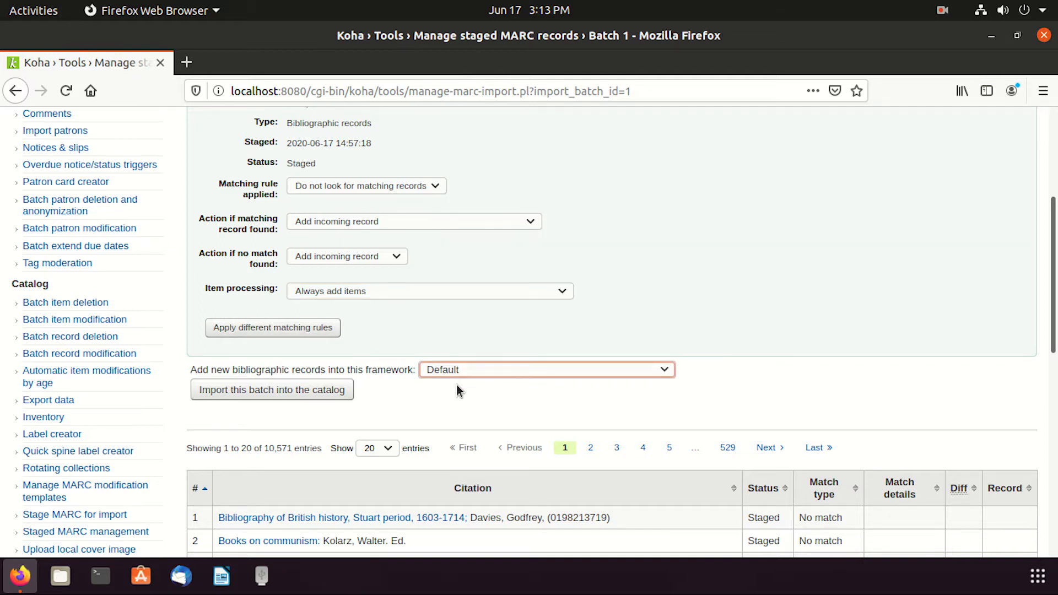
- Check the status and match type of the first record in the staged batch
scroll(456, 384, "down", 5)
scroll(612, 414, "down", 1)
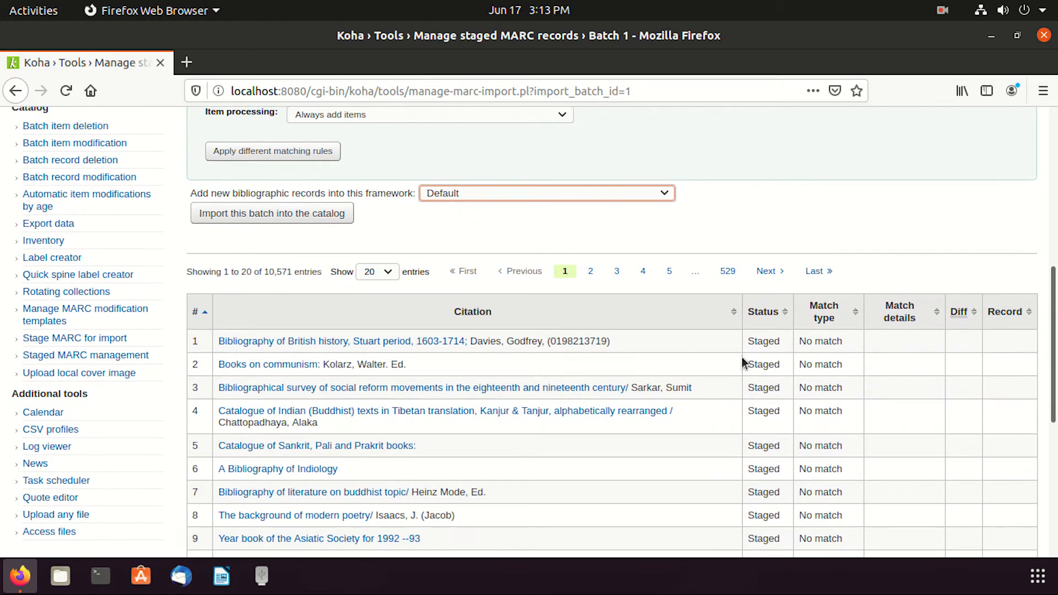
double_click(766, 342)
left_click_drag(814, 341, 833, 341)
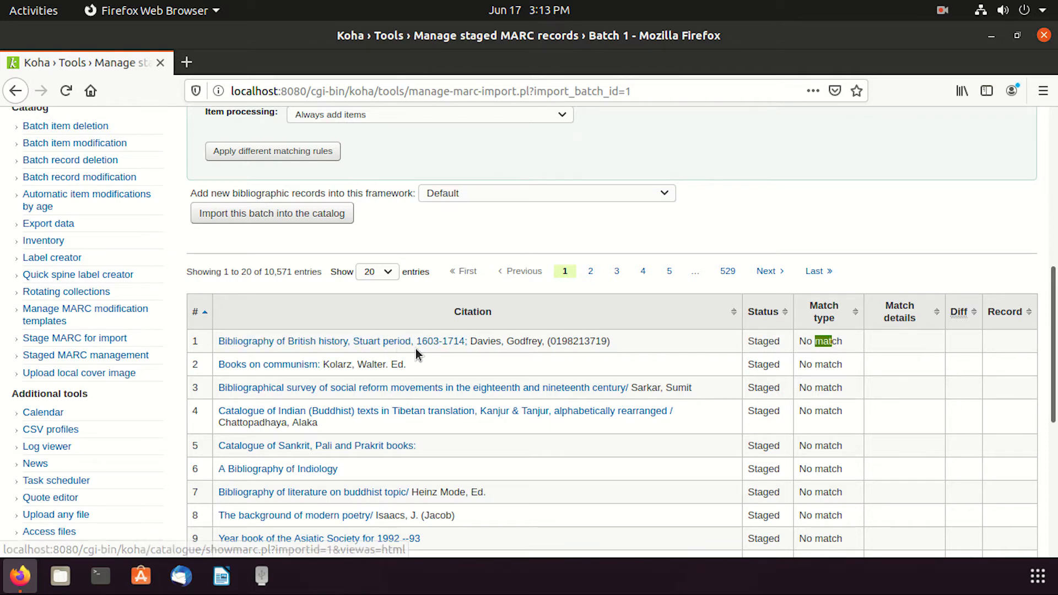
- Check the entry count of the staged batch and look through the citations on its first page
scroll(359, 421, "down", 1)
scroll(359, 421, "down", 1)
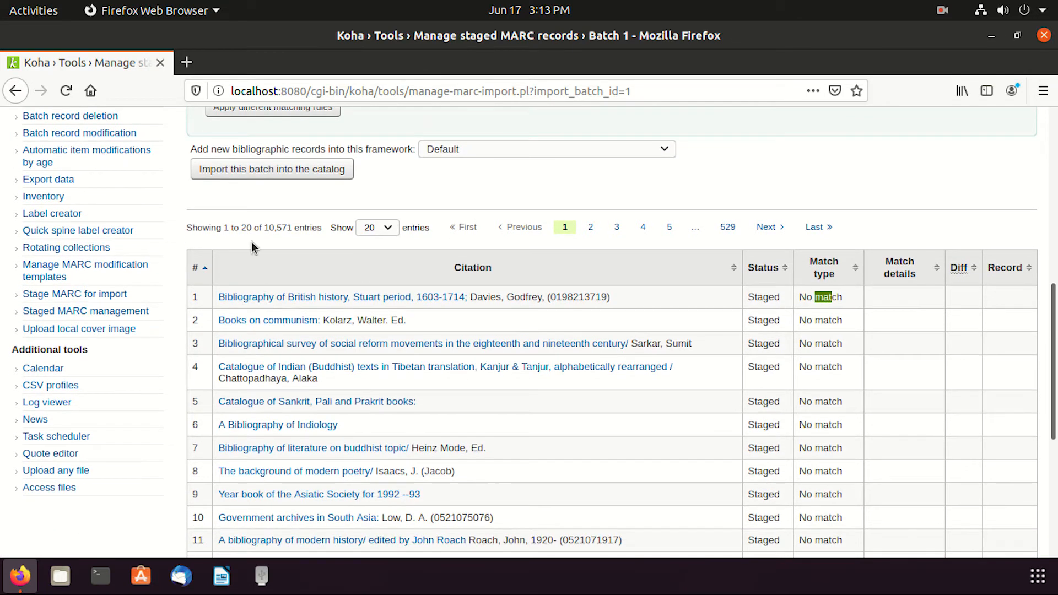
double_click(276, 227)
left_click(313, 243)
scroll(300, 521, "down", 5)
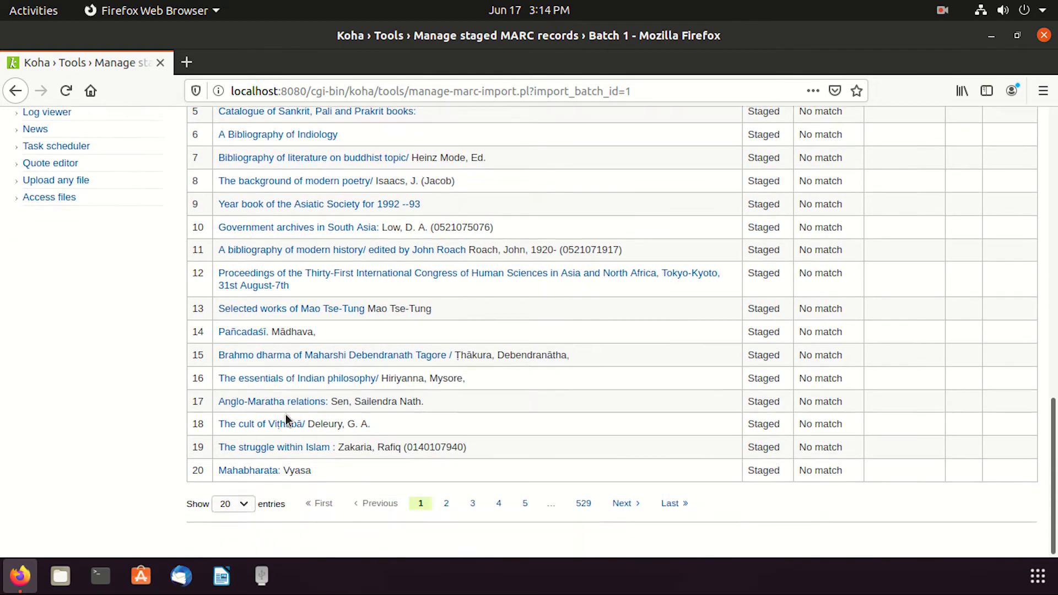
- Display the first staged record in MARC view and check its classification number, author, title and statement of responsibility fields
scroll(286, 414, "up", 5)
left_click(279, 314)
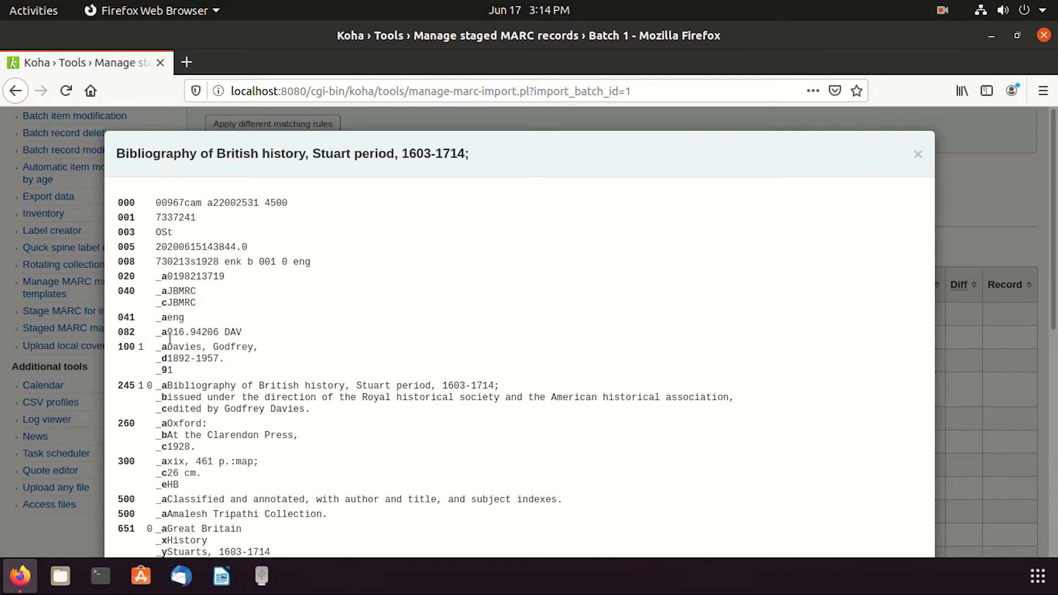
left_click_drag(172, 332, 242, 335)
scroll(257, 338, "down", 2)
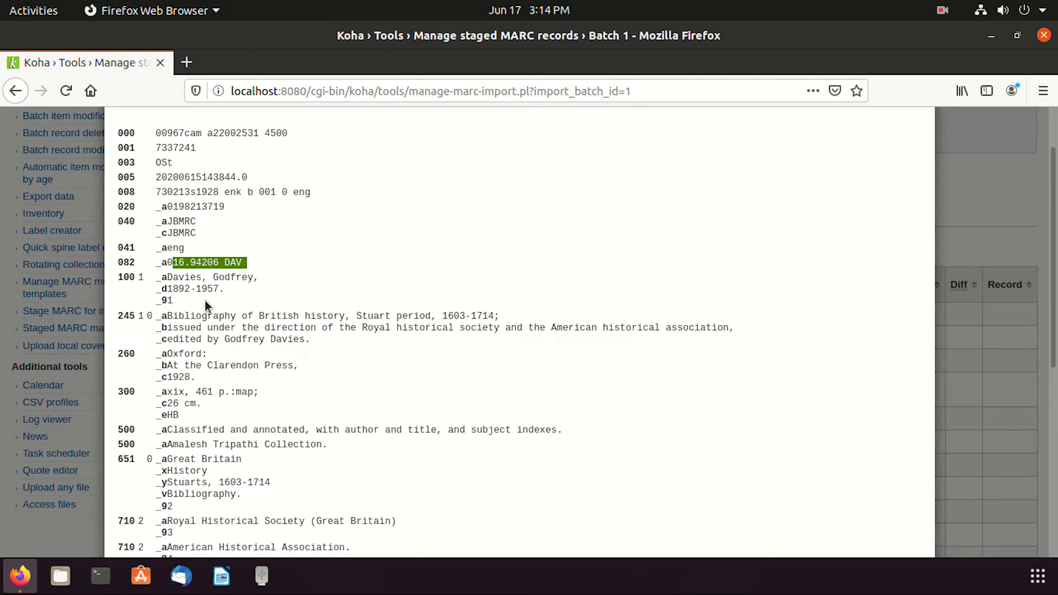
left_click_drag(176, 279, 218, 292)
left_click(251, 282)
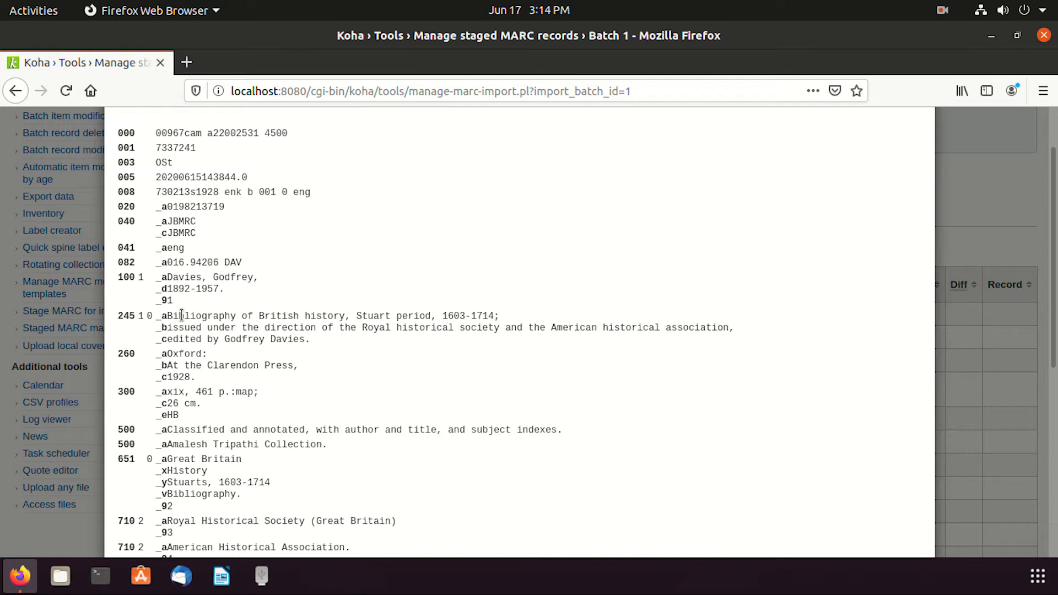
left_click_drag(166, 316, 506, 321)
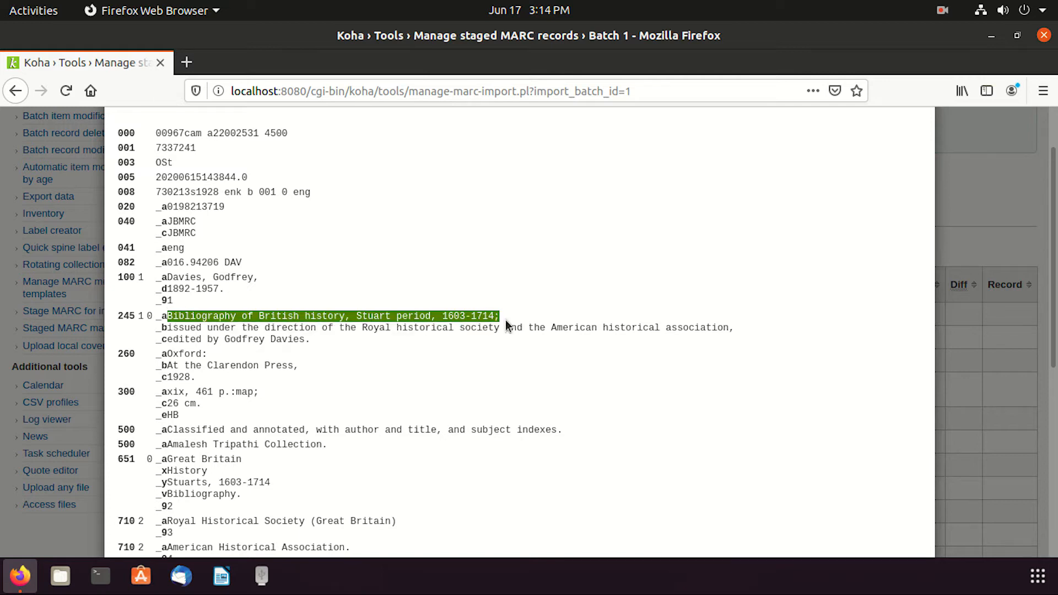
triple_click(315, 329)
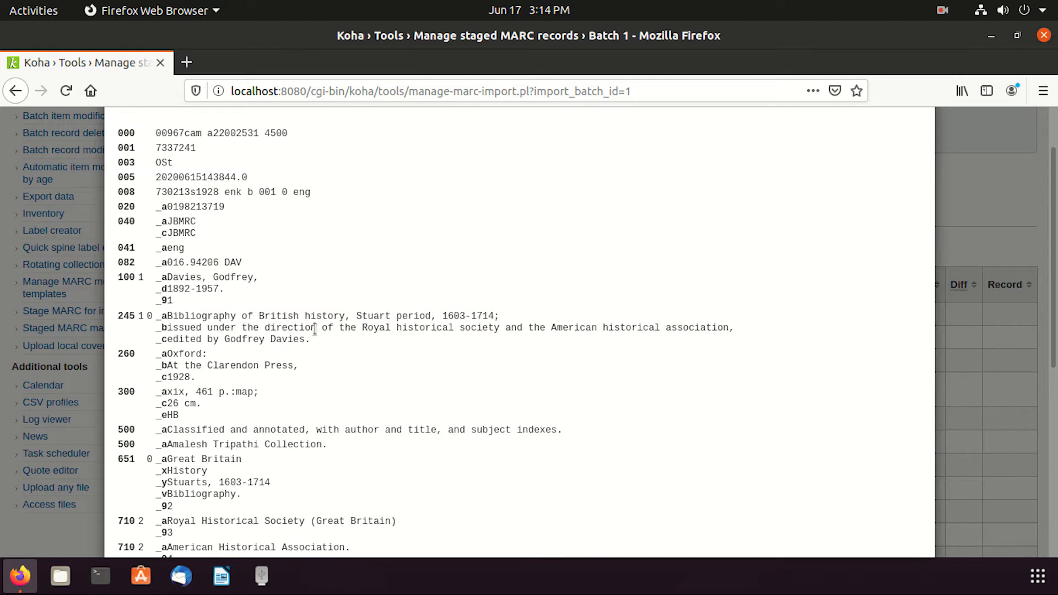
triple_click(283, 340)
- Check the record's publication details in field 260, physical description in field 300 and general note in field 500
triple_click(192, 354)
triple_click(253, 363)
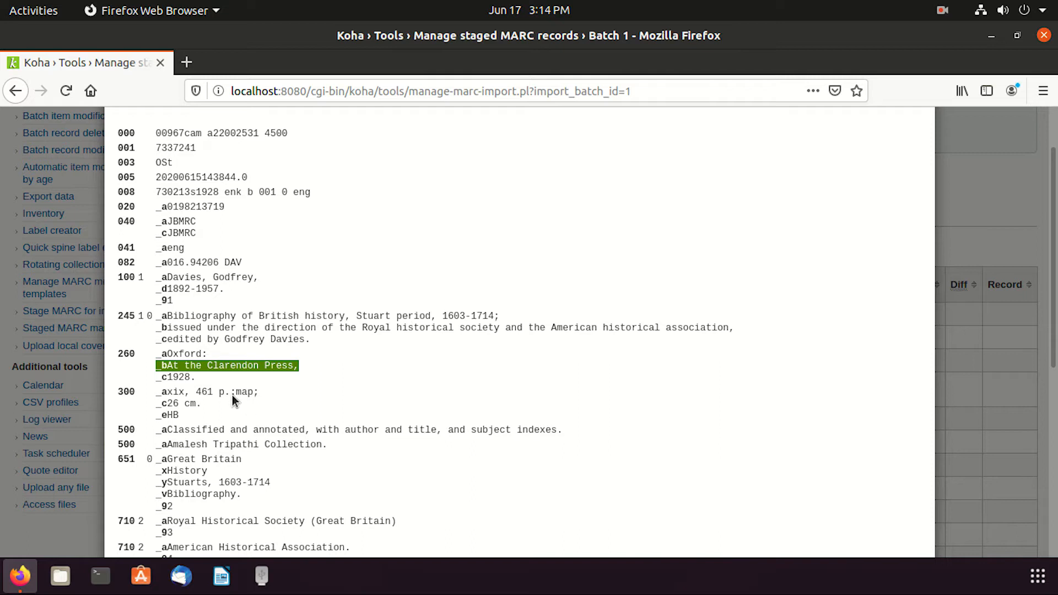
triple_click(181, 377)
triple_click(247, 391)
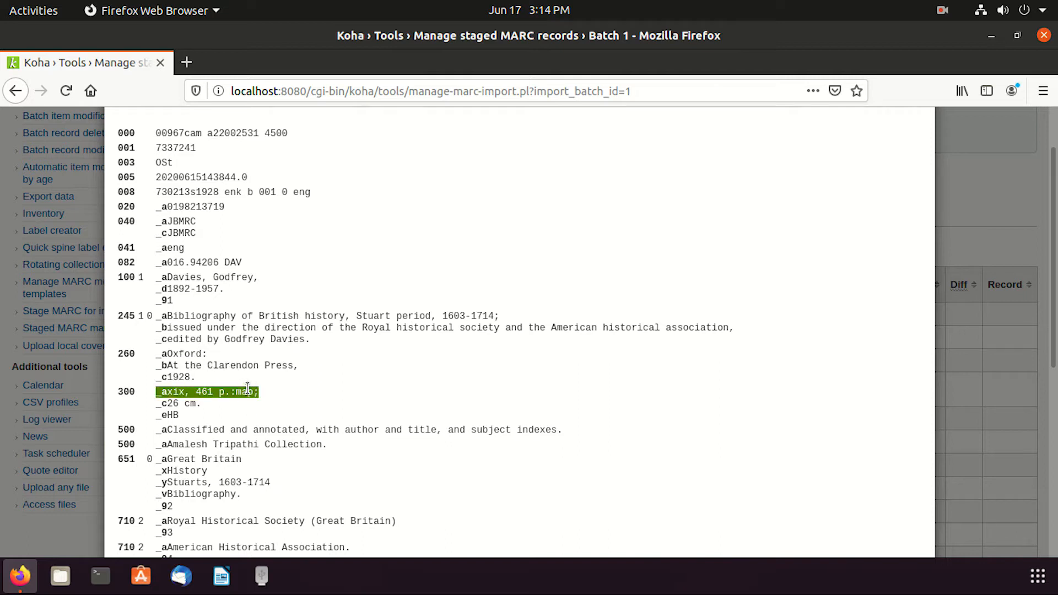
triple_click(192, 405)
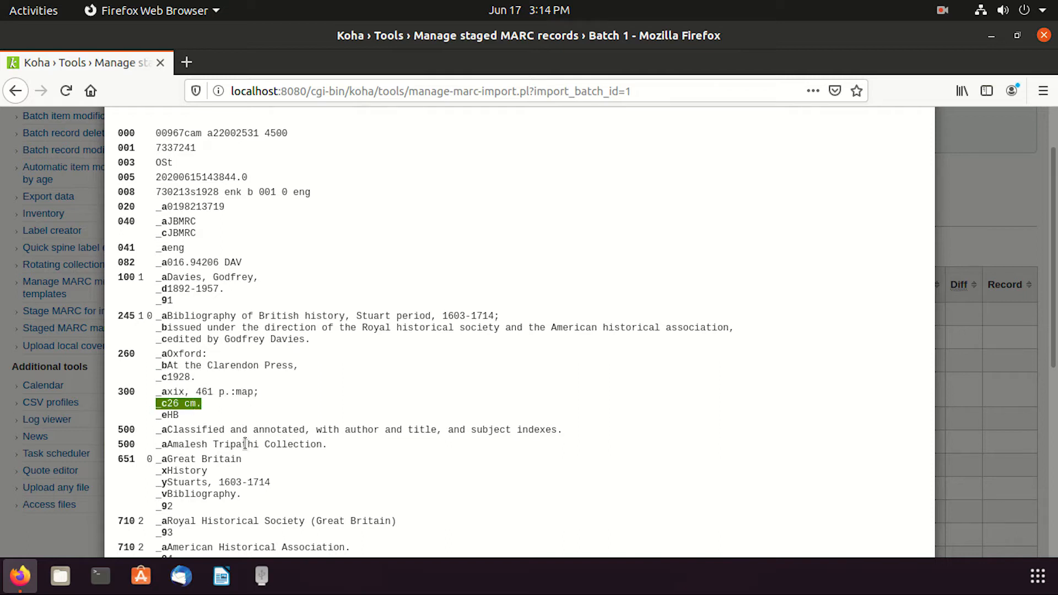
triple_click(173, 414)
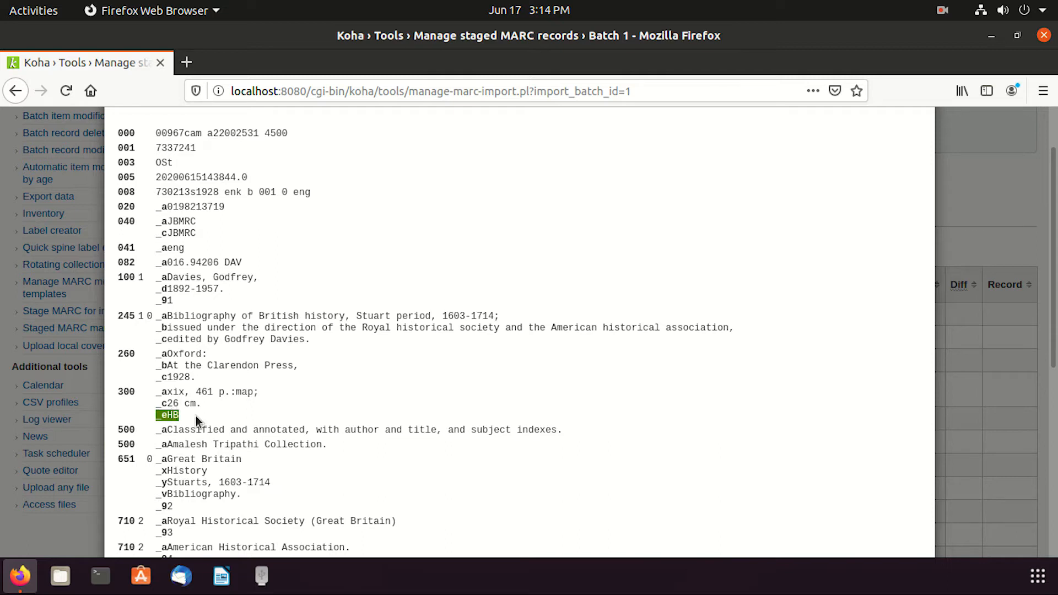
triple_click(260, 429)
- Check the geographic subject heading and its subdivisions in the record's field 651
scroll(383, 429, "down", 3)
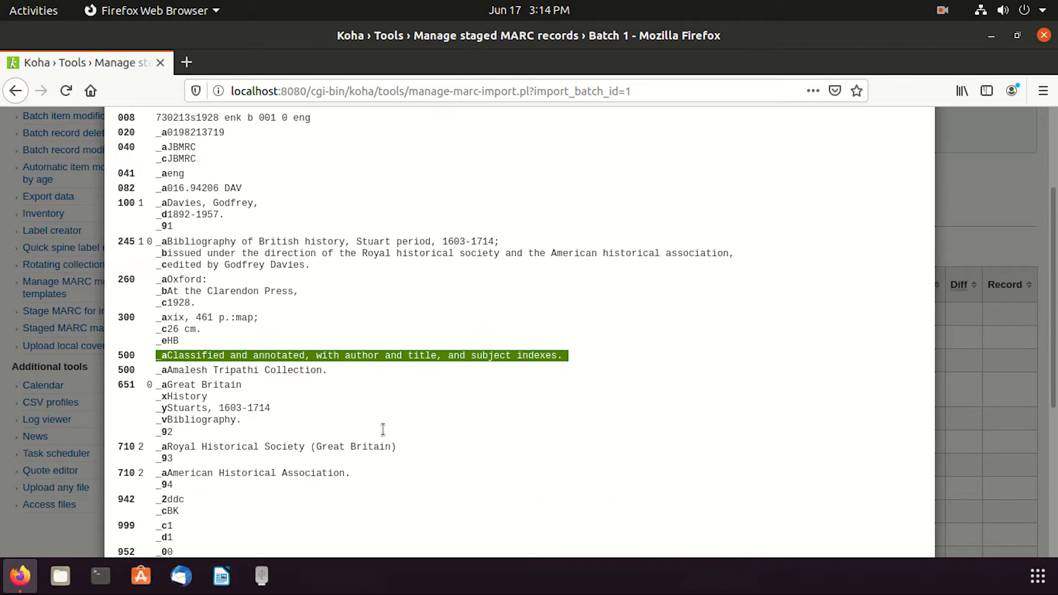
scroll(383, 428, "down", 1)
left_click_drag(190, 355, 243, 392)
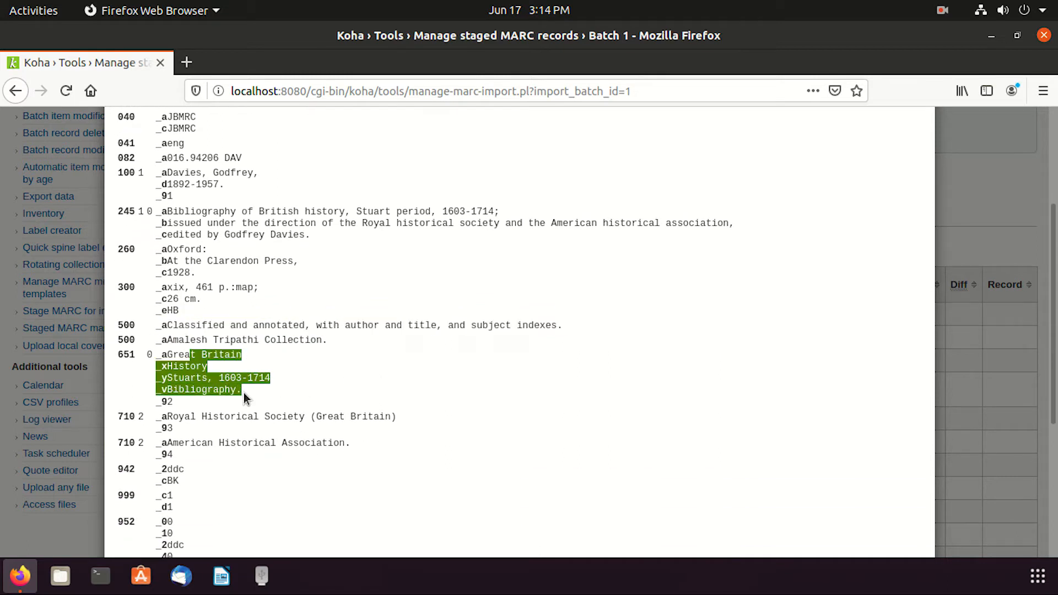
- Examine item field 952 of the record for the classification source, home and holding library and acquisition source
scroll(358, 377, "down", 5)
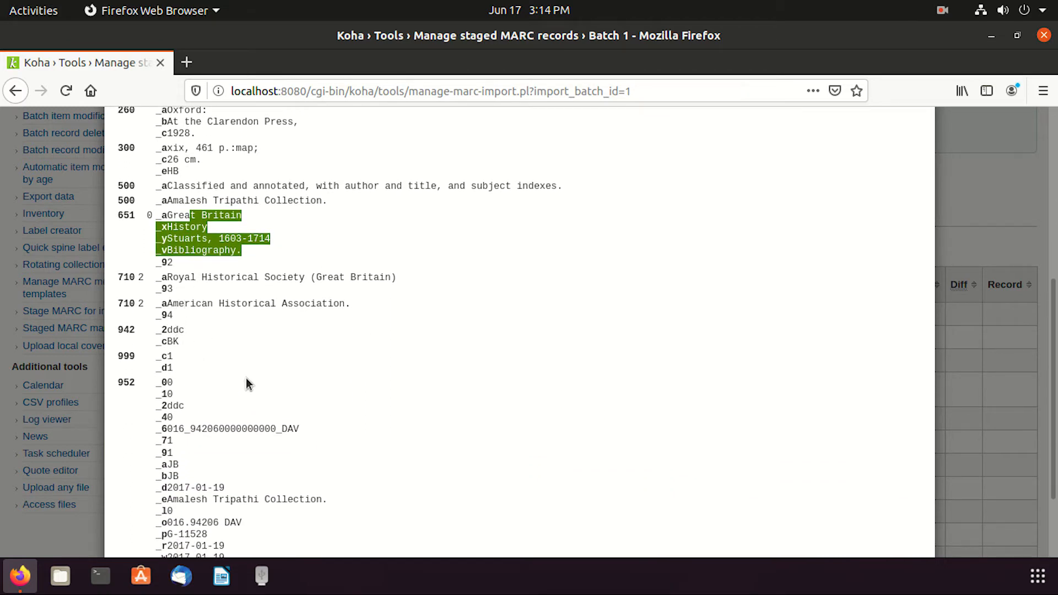
left_click_drag(172, 380, 270, 512)
left_click(288, 368)
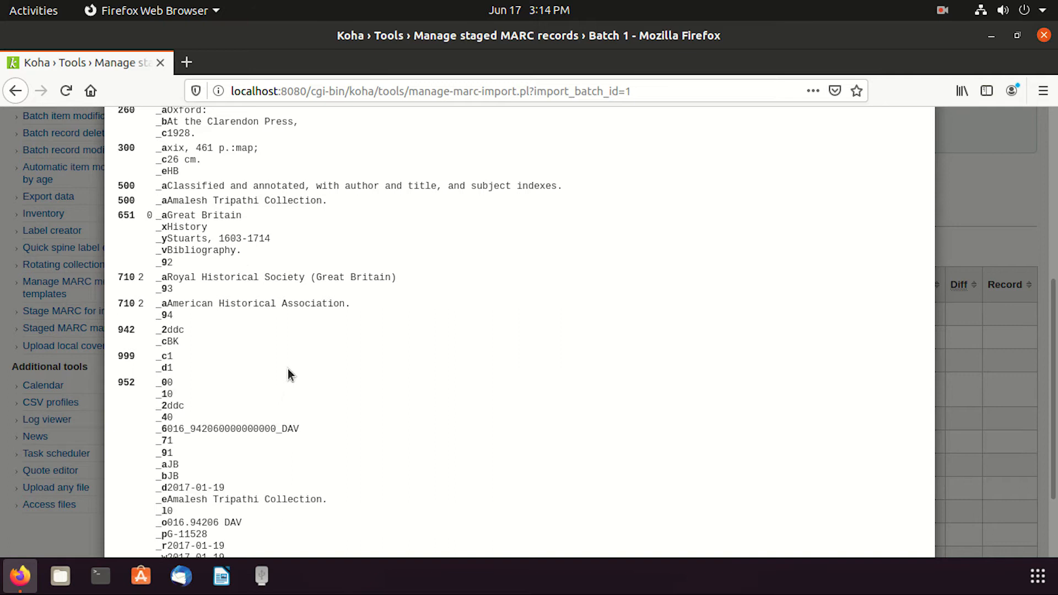
scroll(292, 355, "down", 3)
scroll(292, 355, "down", 1)
double_click(170, 302)
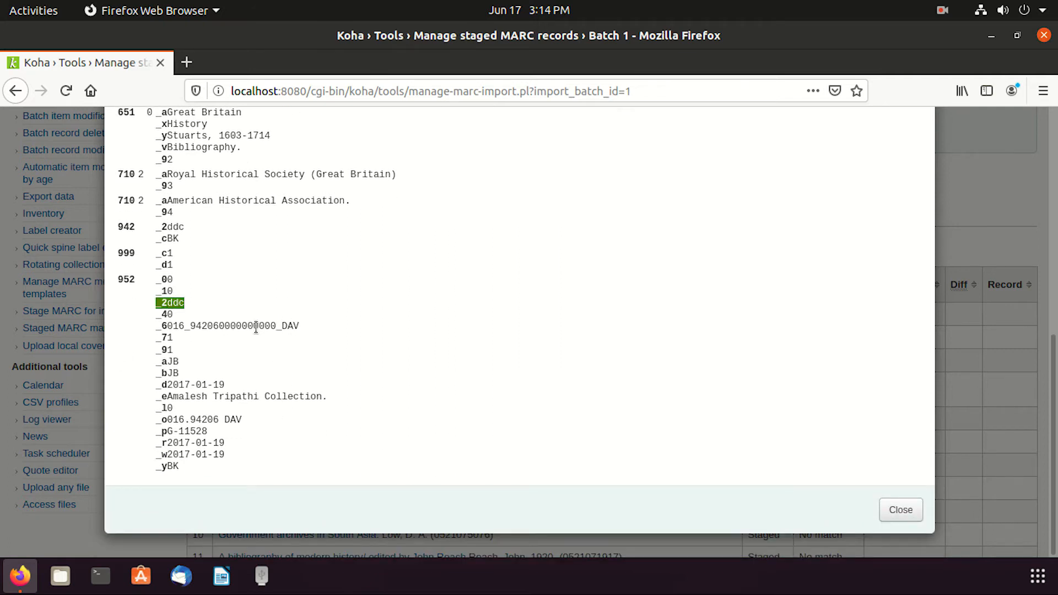
double_click(172, 362)
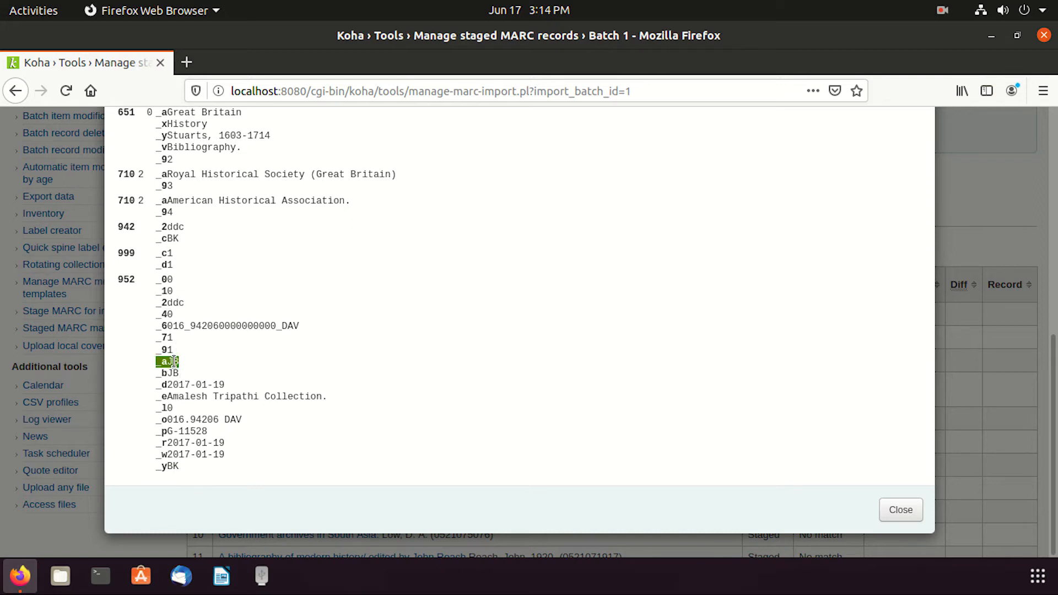
double_click(176, 372)
triple_click(267, 396)
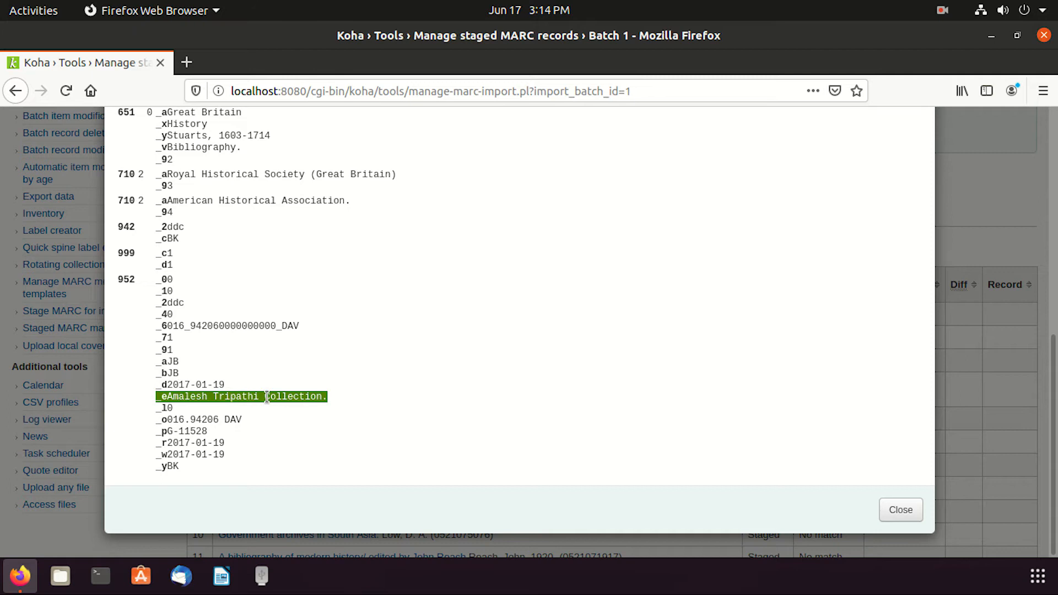
- Check the call number, barcode and item type subfields in field 952, and close the MARC view
triple_click(199, 420)
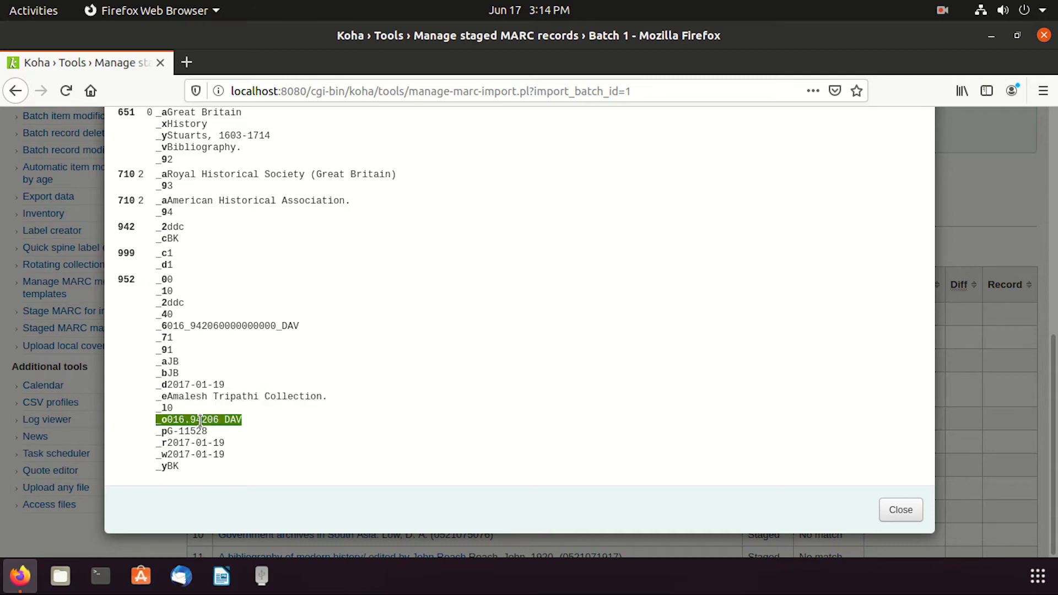
left_click(163, 417)
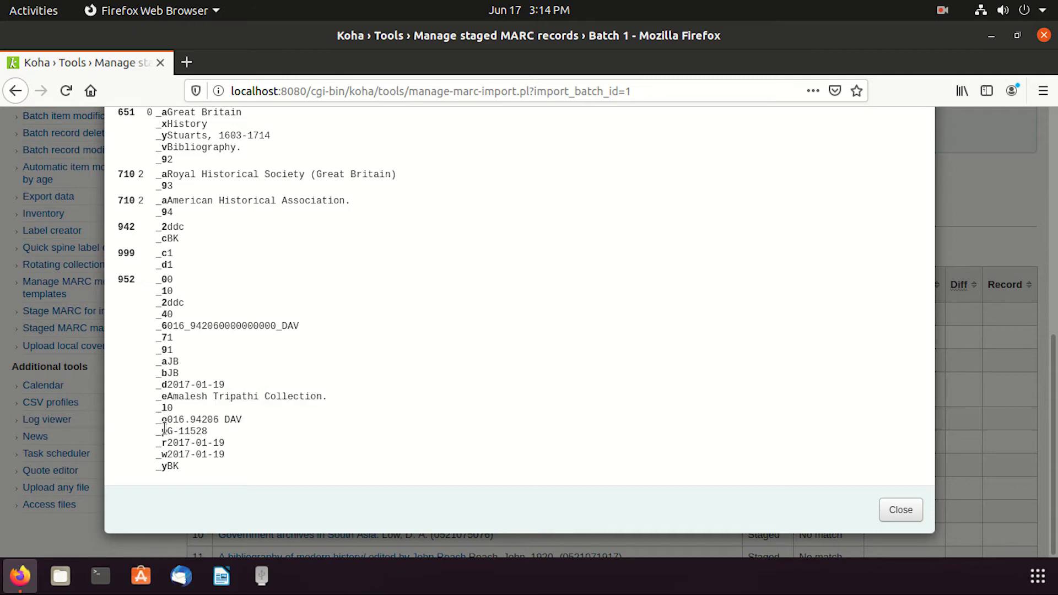
left_click_drag(156, 431, 167, 430)
triple_click(190, 434)
left_click(233, 476)
triple_click(172, 465)
left_click(604, 420)
left_click(880, 511)
- Look through the MARC view of staged record 11, A bibliography of modern history, and close it
scroll(368, 431, "down", 5)
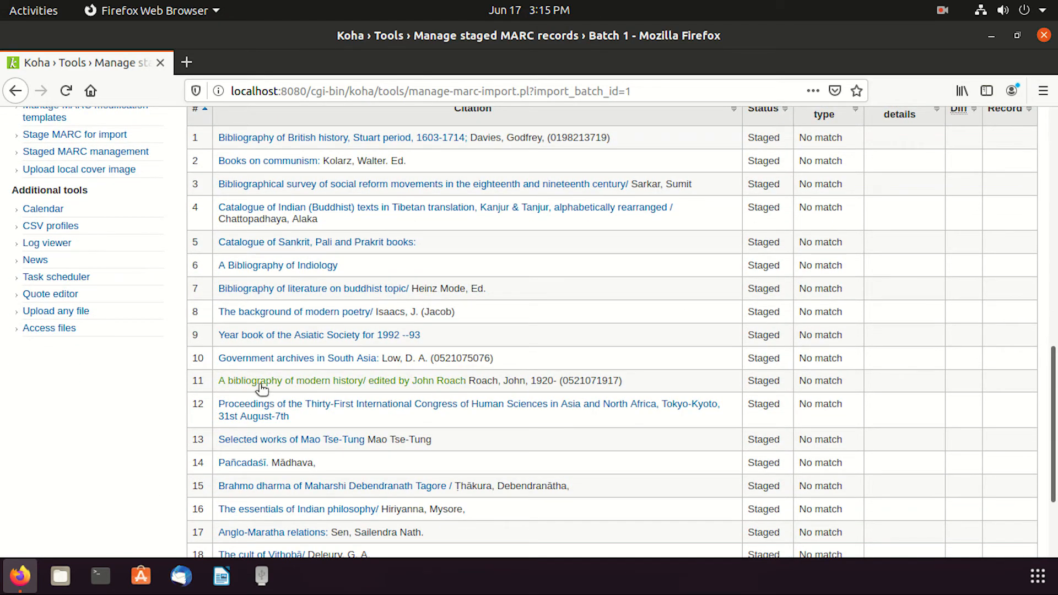
left_click(261, 384)
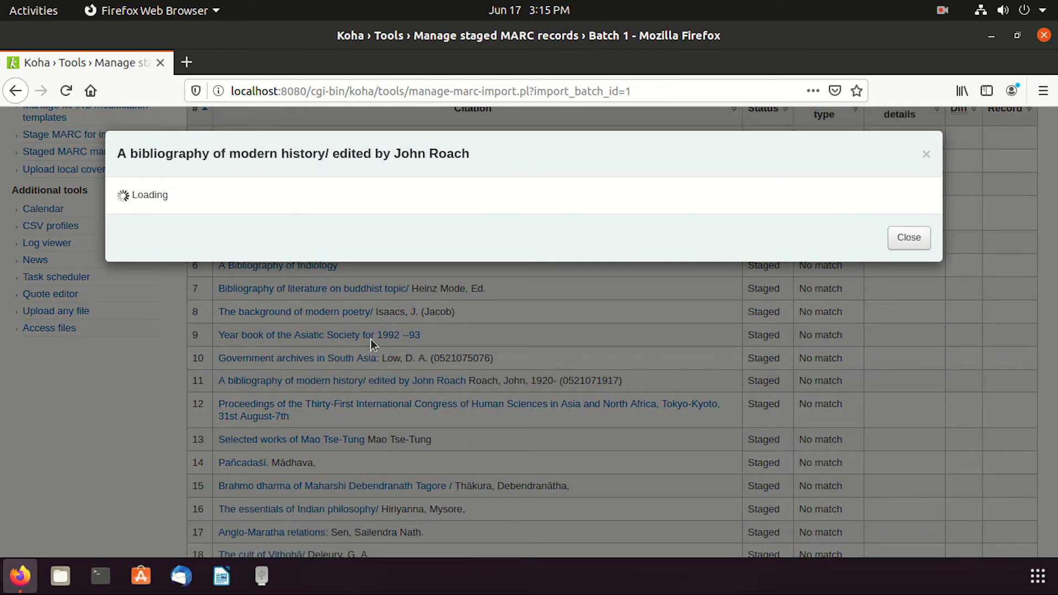
scroll(408, 309, "down", 6)
scroll(409, 331, "up", 8)
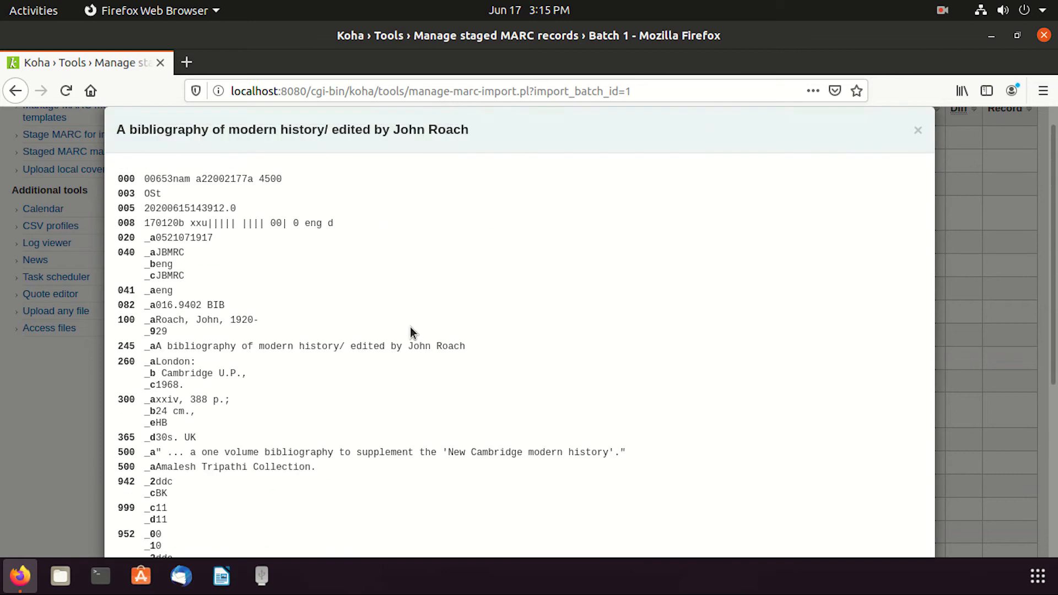
left_click(920, 161)
- Apply the batch's matching rules with Do not look for matching records, Add incoming record for both actions and Always add items
scroll(619, 302, "up", 10)
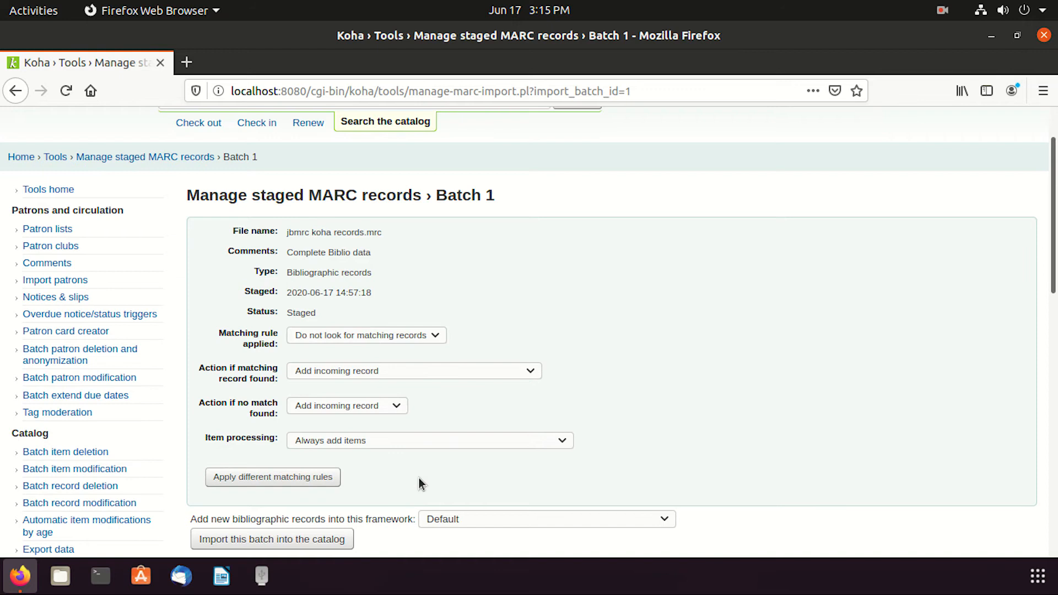
scroll(419, 479, "down", 5)
left_click(297, 308)
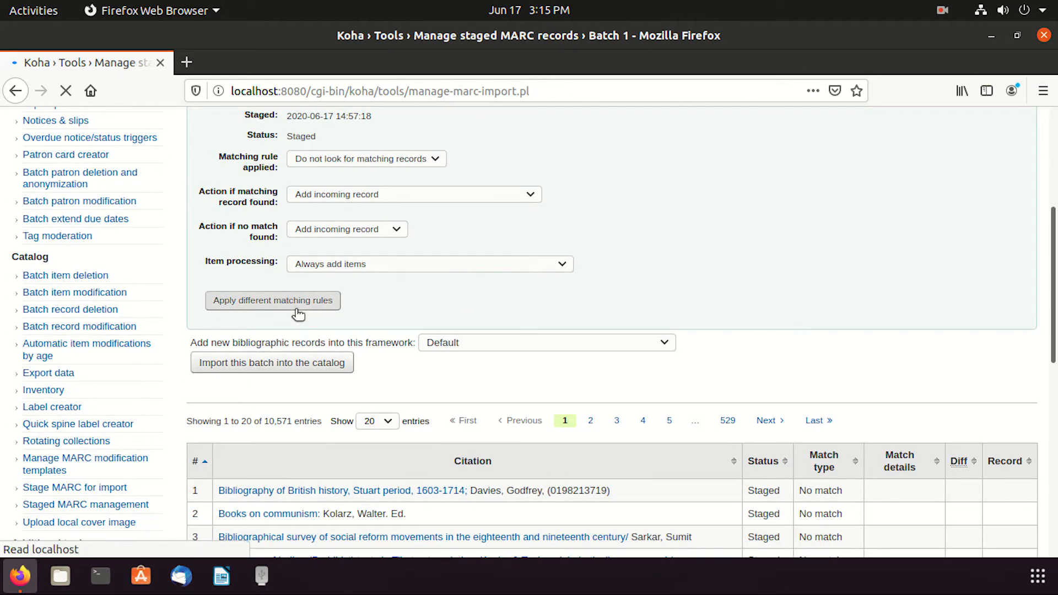
scroll(454, 298, "down", 6)
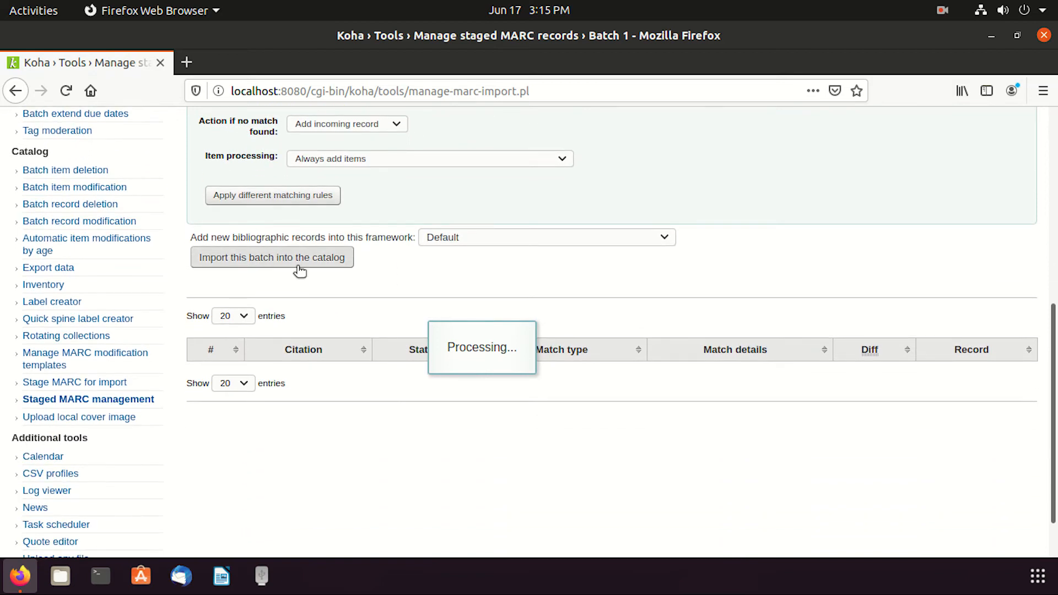
- Import the staged batch into the catalog using the Default framework
left_click(297, 259)
scroll(551, 287, "down", 1)
scroll(573, 279, "down", 1)
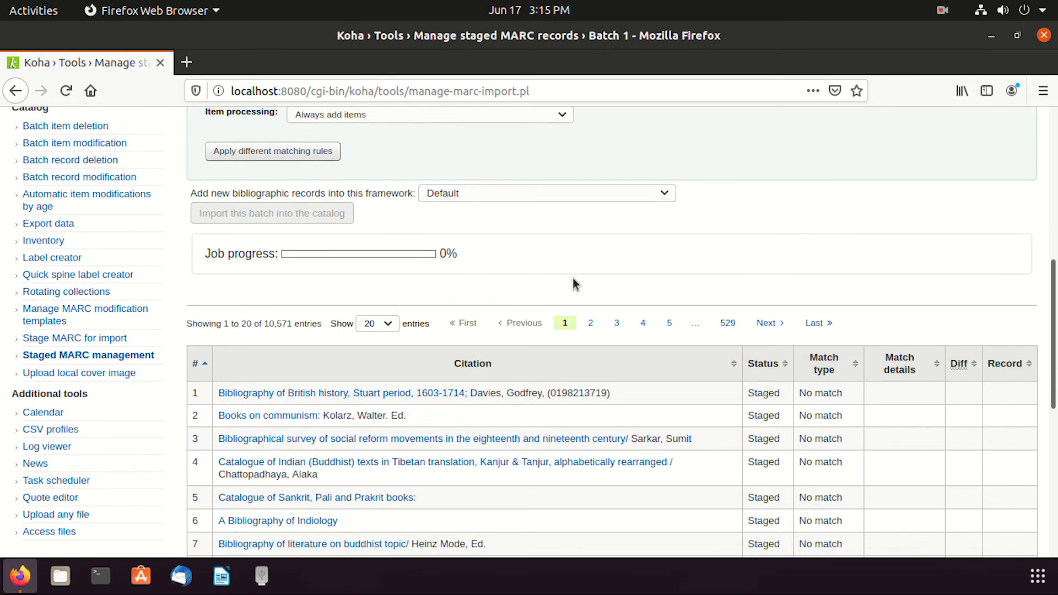
scroll(573, 284, "down", 1)
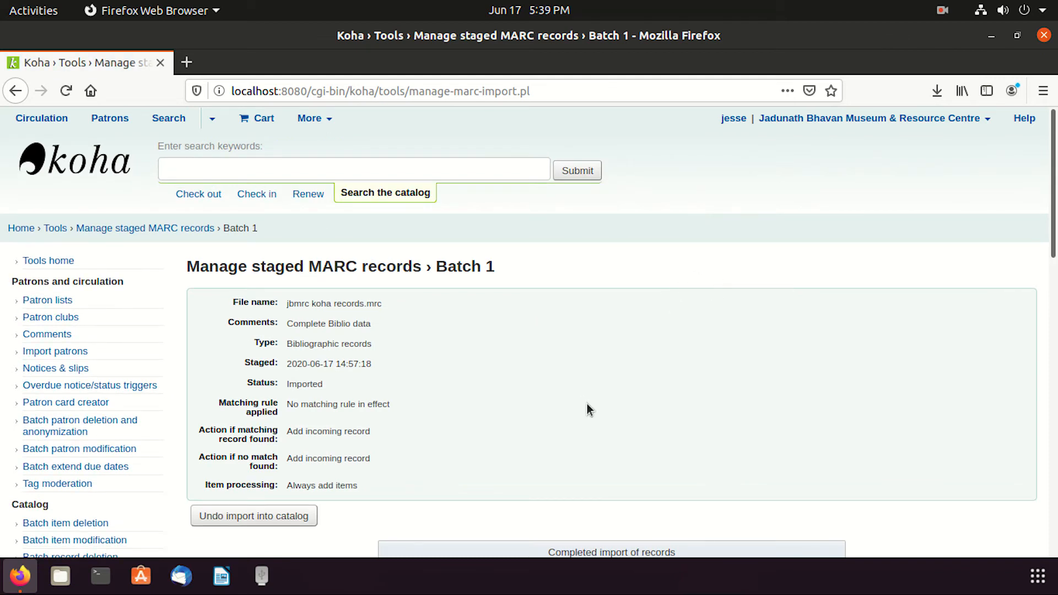
- Check the status of Batch 1 and whether the import of records has completed
left_click_drag(437, 266, 496, 267)
scroll(419, 346, "down", 5)
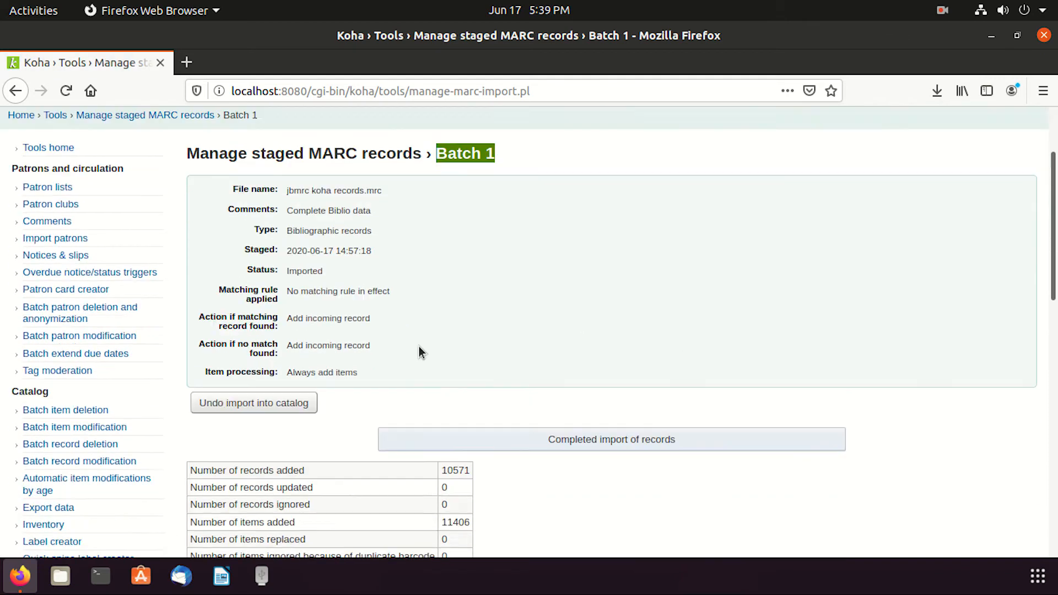
double_click(667, 288)
left_click(746, 291)
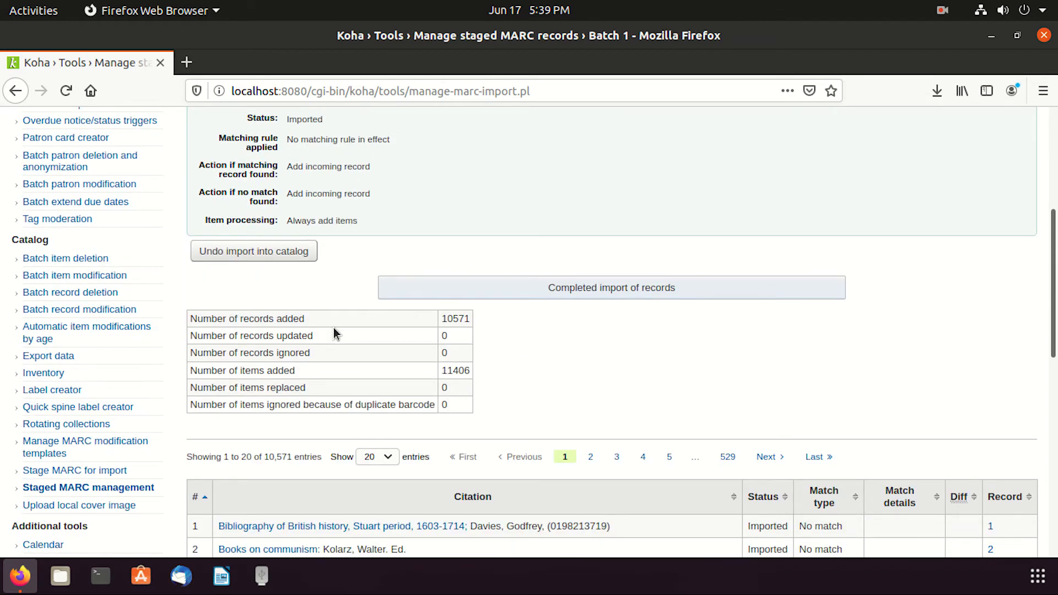
- Check the numbers of records added and updated in the import summary
left_click_drag(203, 314, 295, 319)
left_click(455, 315)
double_click(457, 318)
left_click_drag(191, 336, 392, 339)
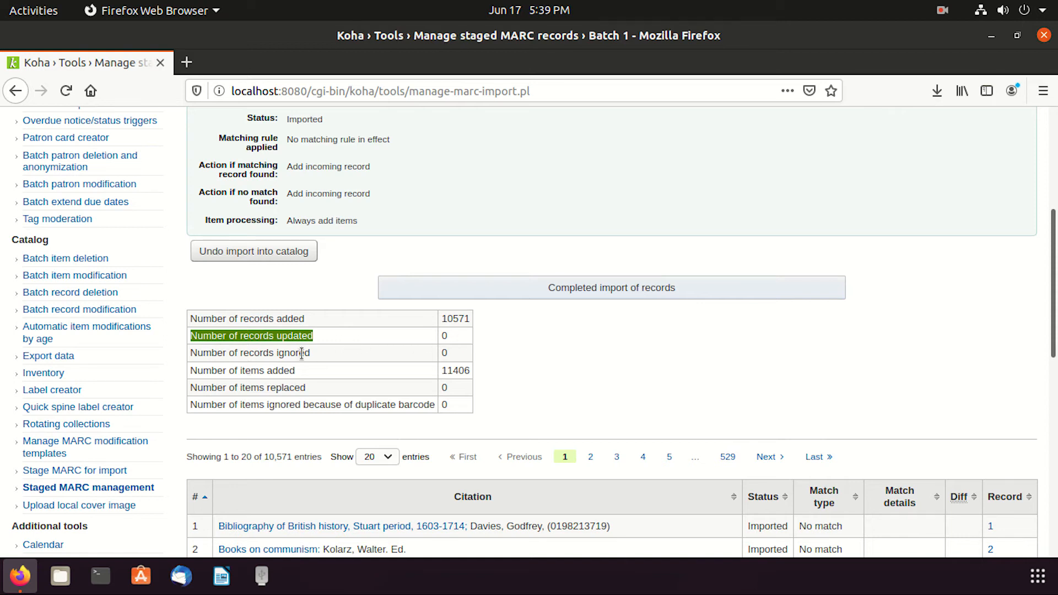
- Check the items added, replaced and ignored for duplicate barcodes, and look through the imported records with their record numbers
left_click_drag(263, 370, 296, 371)
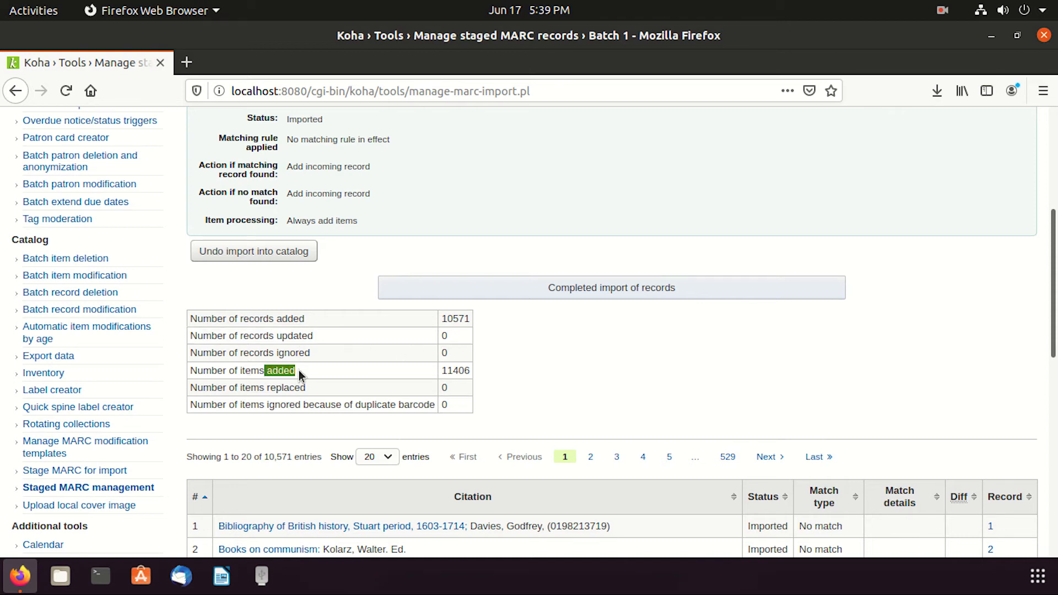
double_click(457, 370)
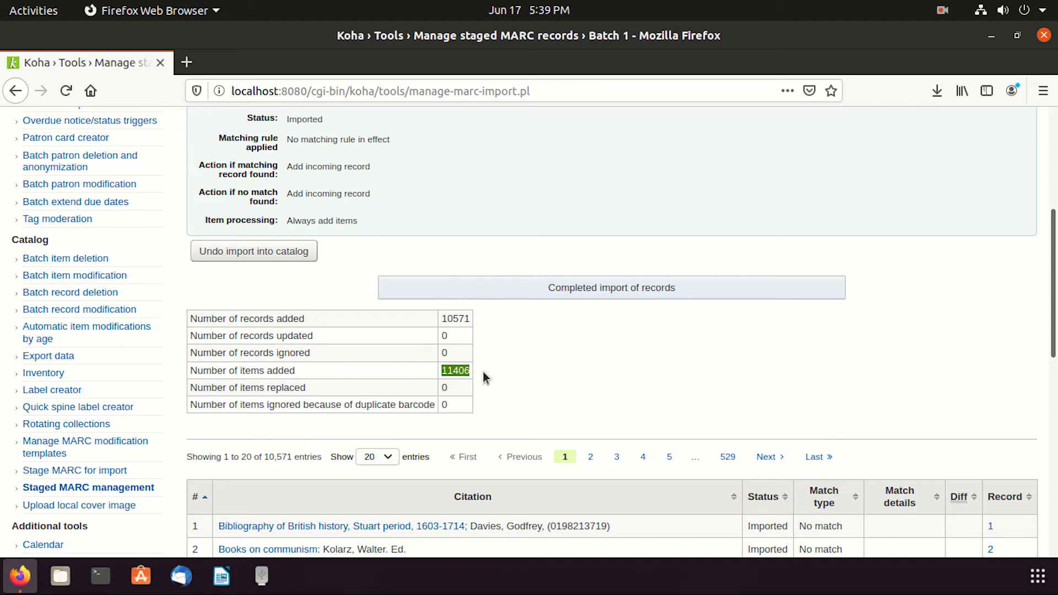
left_click(304, 384)
left_click_drag(332, 408, 432, 408)
left_click(448, 408)
scroll(418, 437, "down", 4)
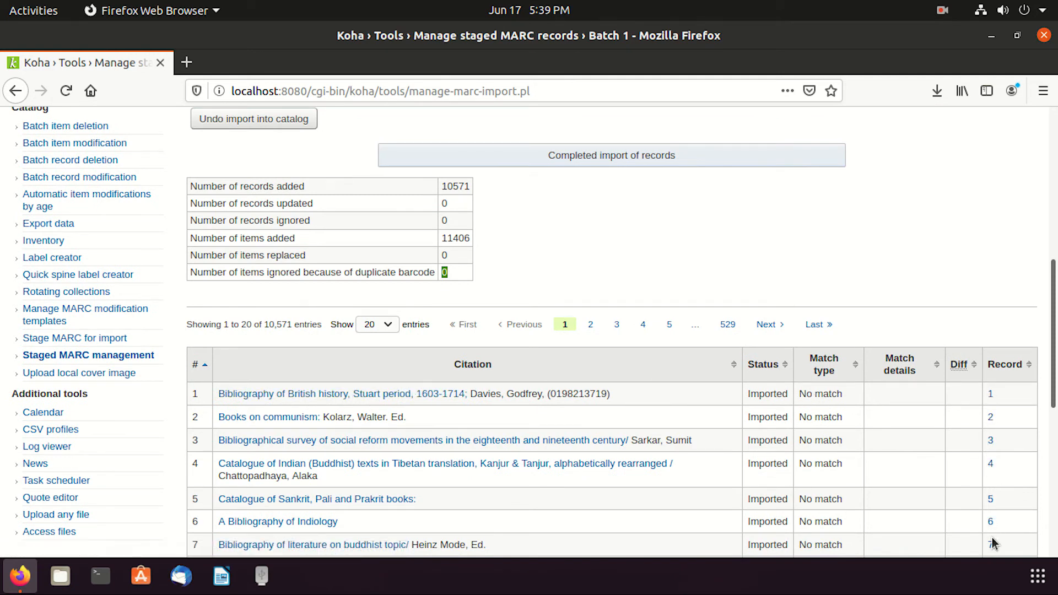
scroll(937, 472, "down", 7)
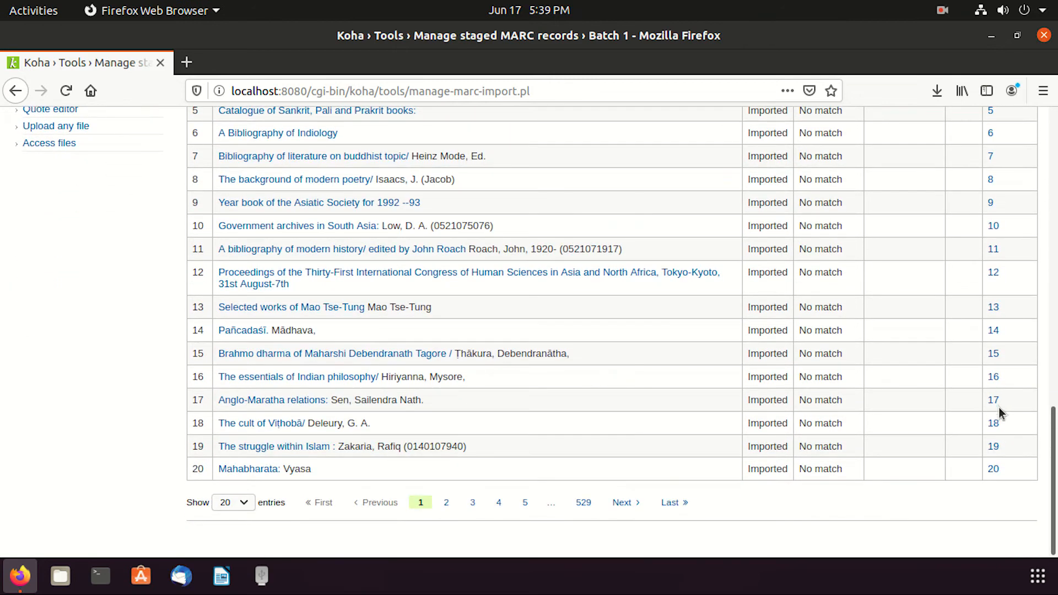
- Review the batch import details and examine the MARC preview of the first record, "Bibliography of British history, Stuart period, 1603-1714"
scroll(821, 467, "up", 4)
scroll(821, 467, "up", 3)
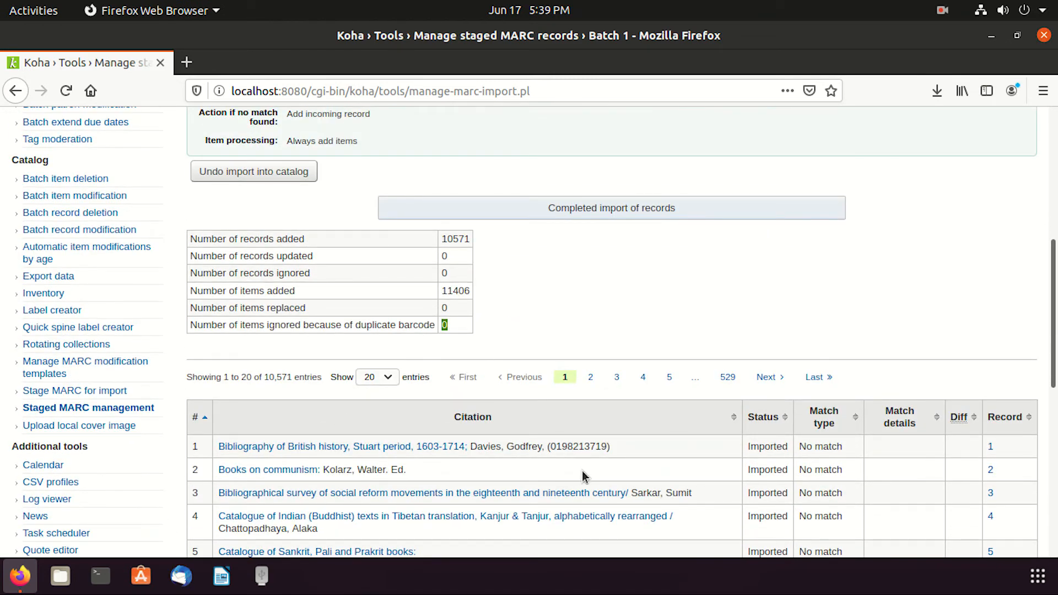
scroll(584, 476, "up", 4)
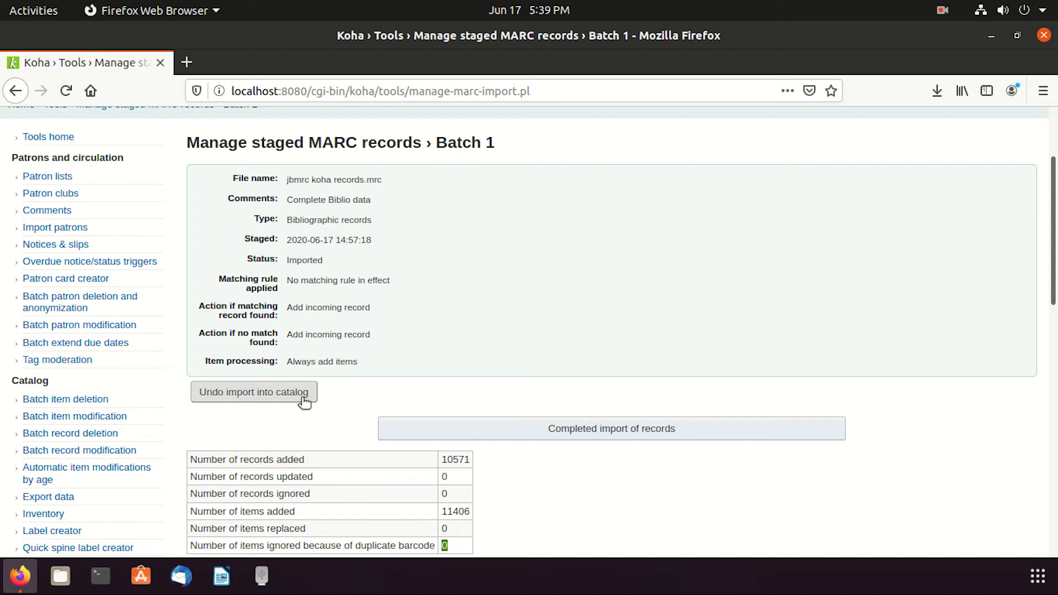
scroll(656, 358, "down", 10)
scroll(355, 380, "up", 3)
left_click(345, 269)
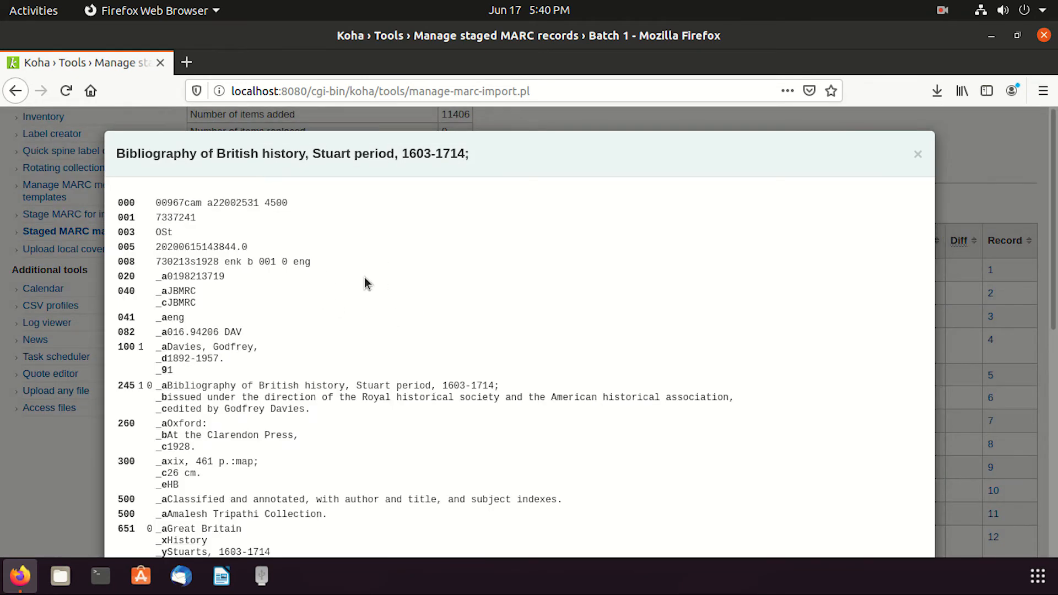
scroll(479, 344, "down", 8)
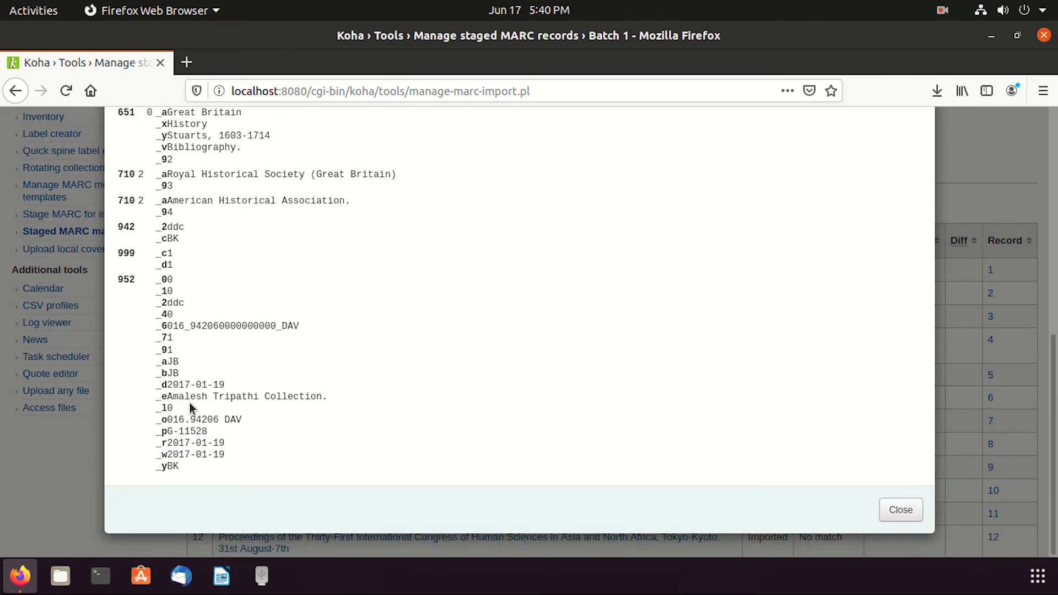
- Copy the barcode G-11528 from field 952 subfield p of the record's MARC preview, and close the preview
left_click_drag(167, 433, 207, 432)
right_click(207, 433)
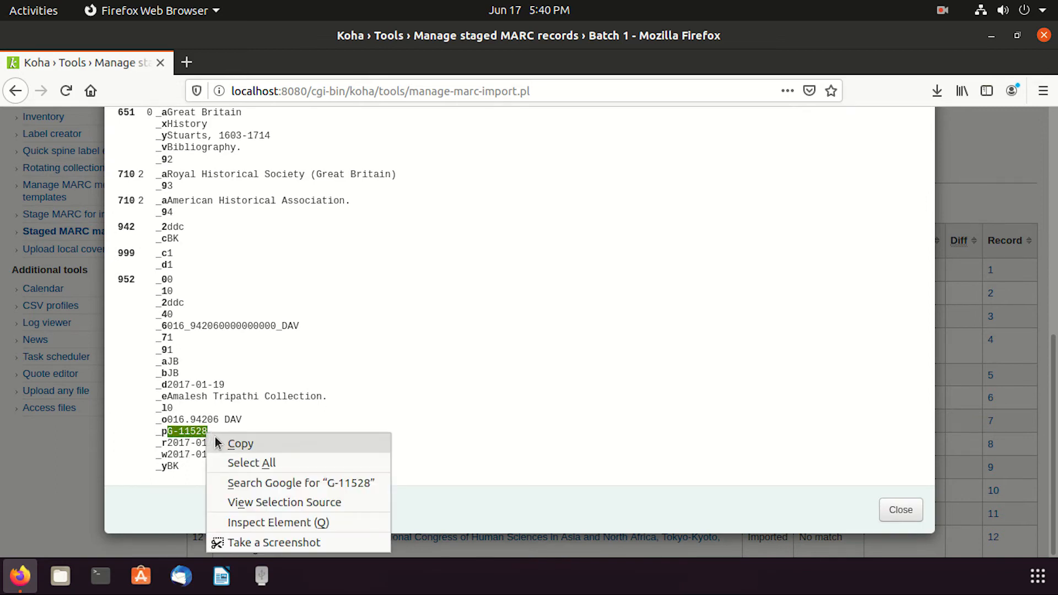
left_click(240, 443)
scroll(939, 223, "up", 10)
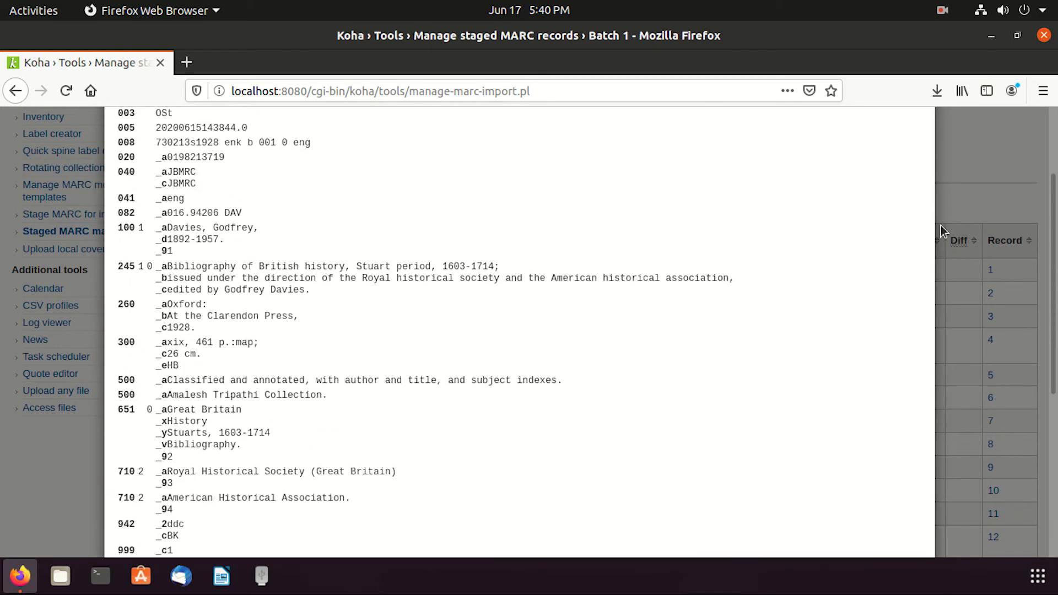
left_click(917, 155)
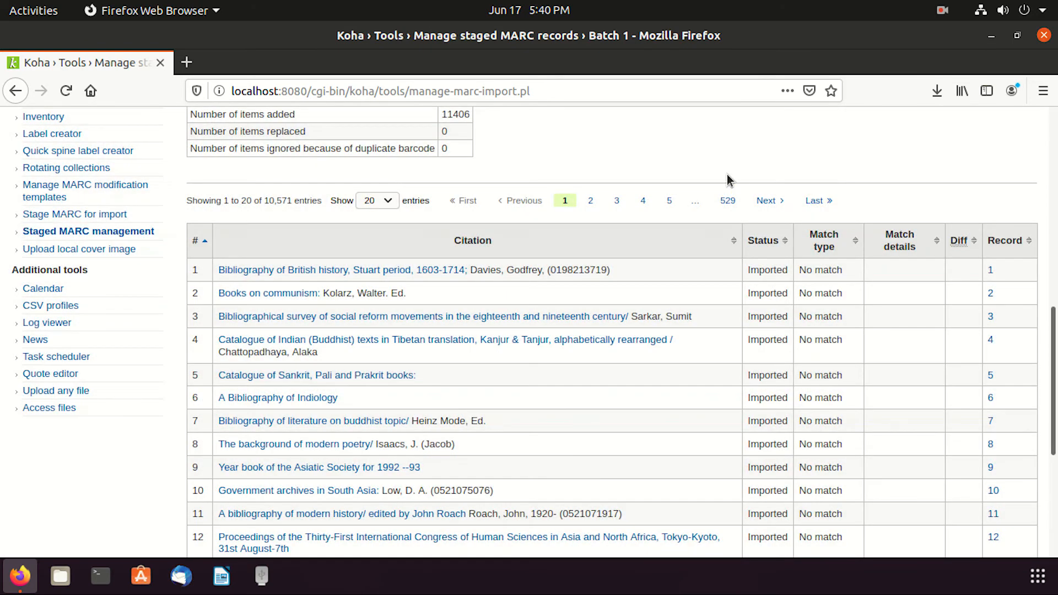
- Search the catalog for "Bibliography of British period" and check the item availability of the first result
scroll(638, 260, "up", 10)
left_click(82, 160)
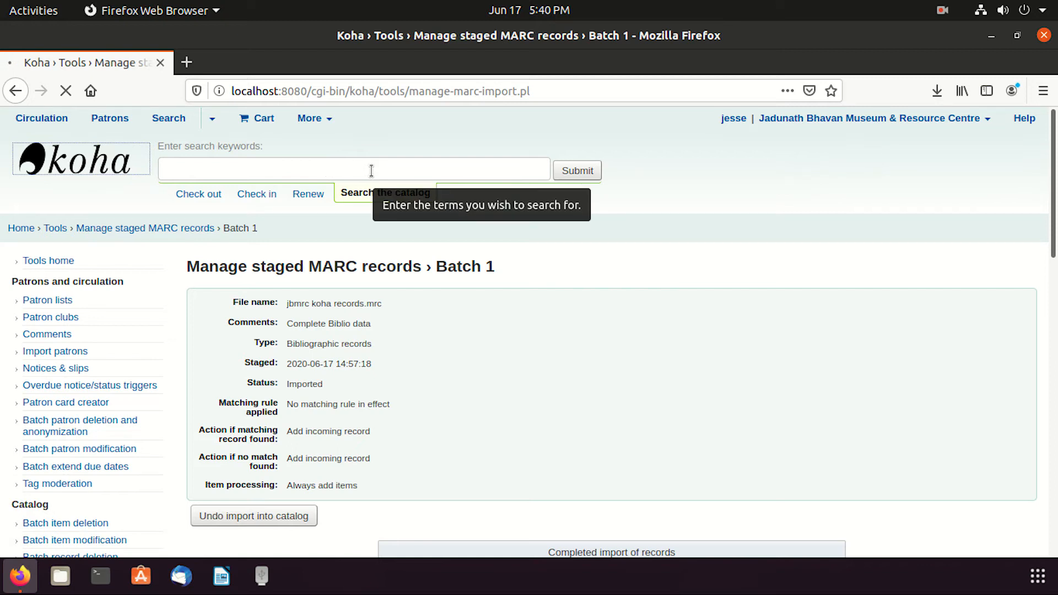
left_click(480, 197)
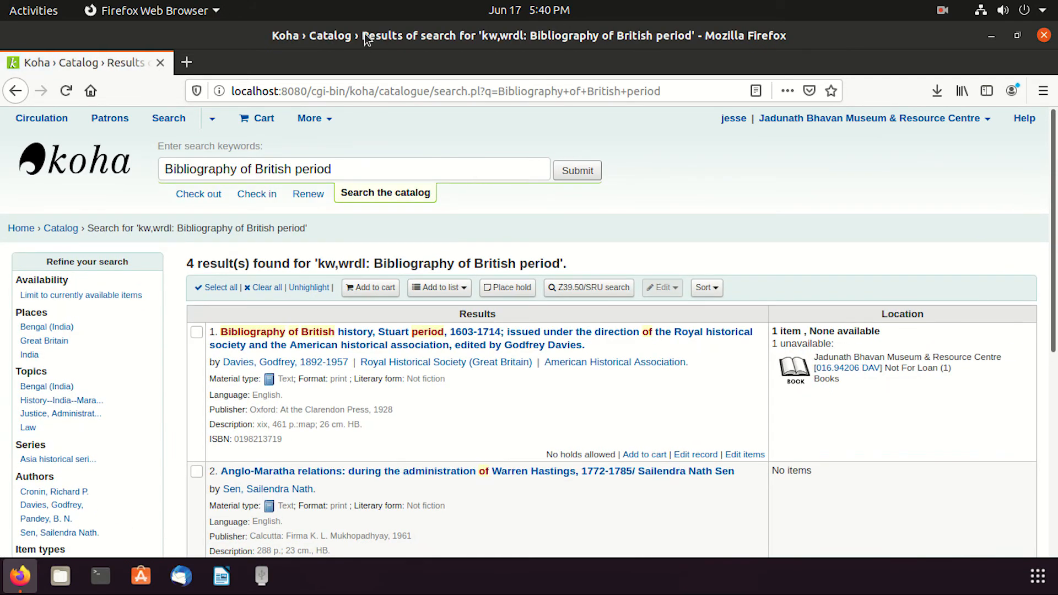
scroll(408, 231, "down", 2)
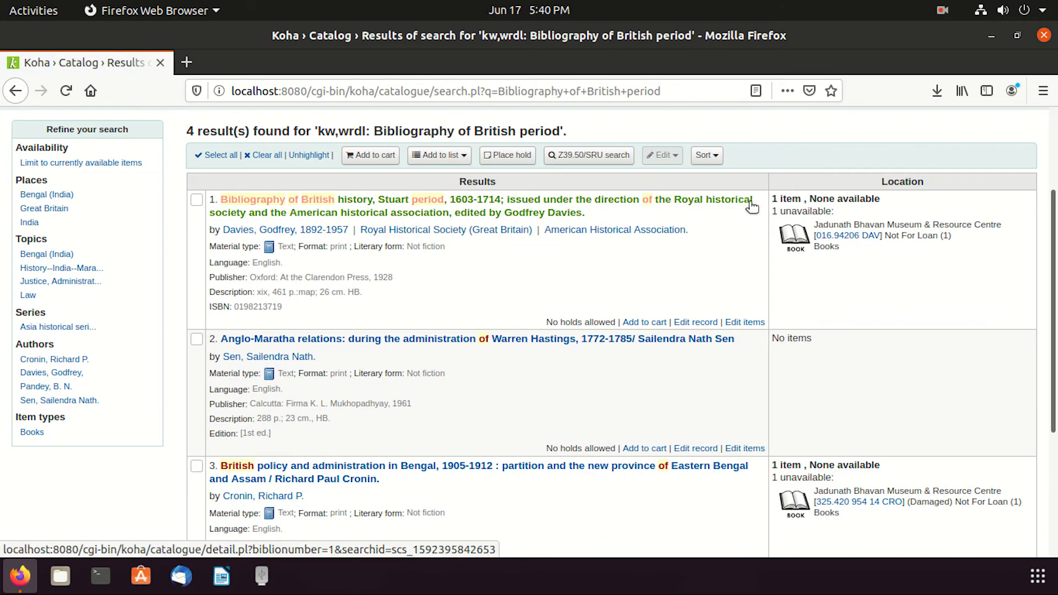
left_click_drag(815, 198, 868, 197)
left_click_drag(795, 208, 791, 222)
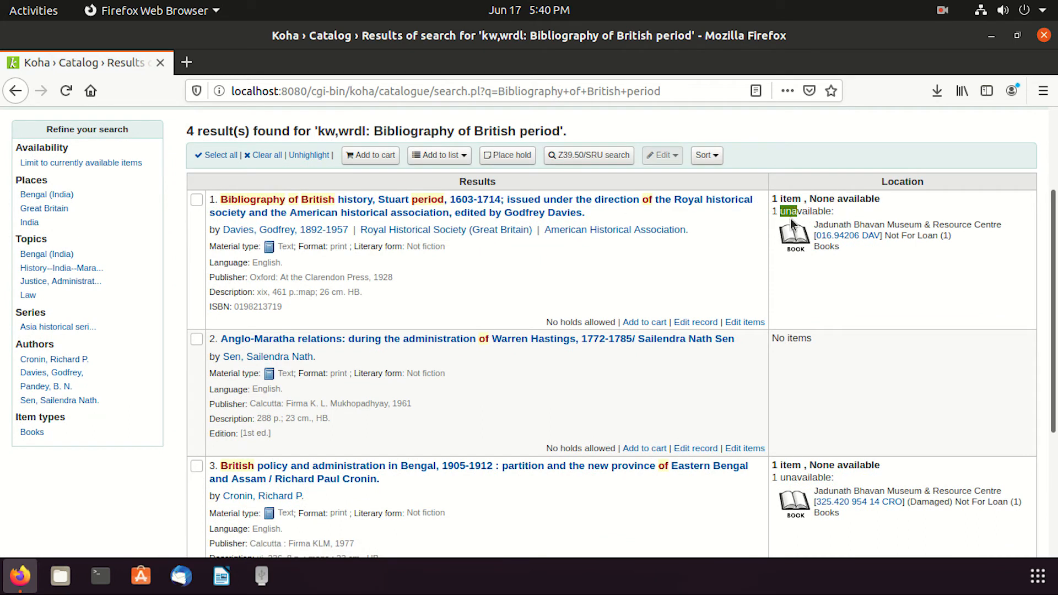
- Open the details of the first search result and check its item's call number, status and barcode in the holdings
left_click(495, 204)
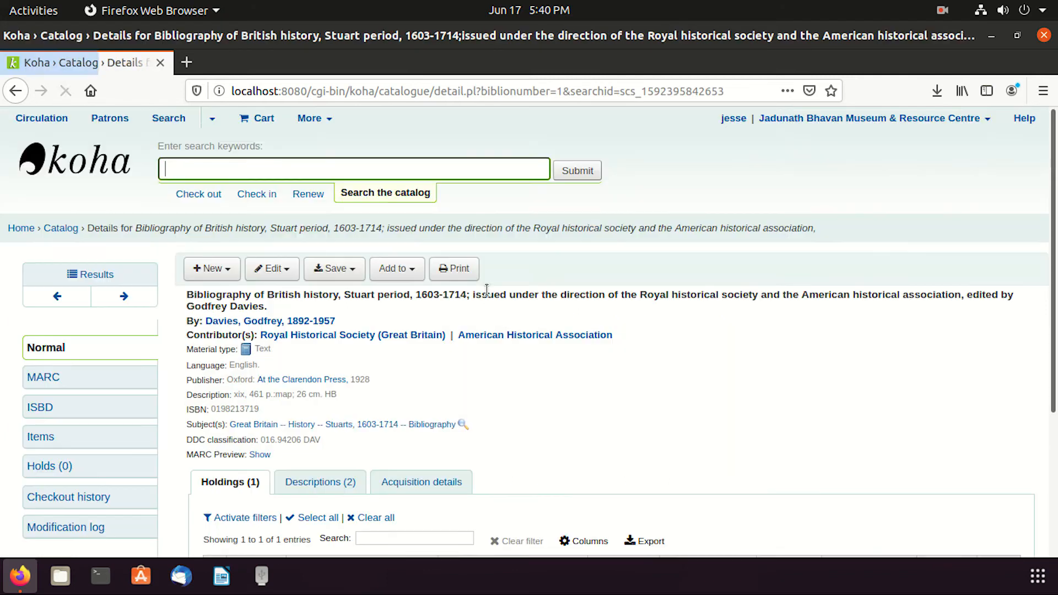
scroll(615, 411, "down", 3)
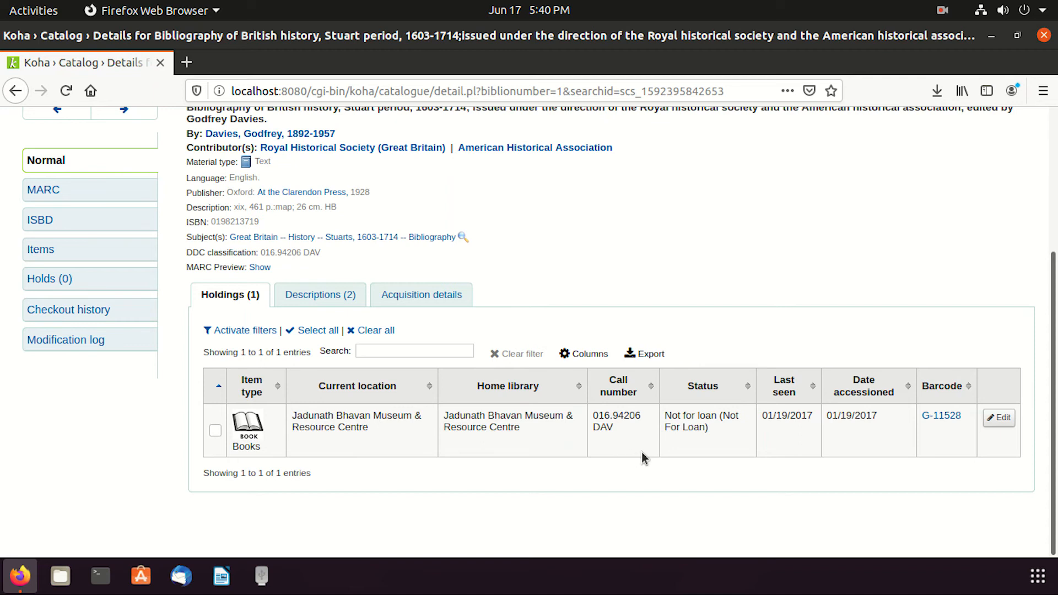
double_click(707, 417)
left_click(716, 455)
left_click_drag(695, 427, 714, 431)
left_click(793, 426)
scroll(496, 380, "up", 3)
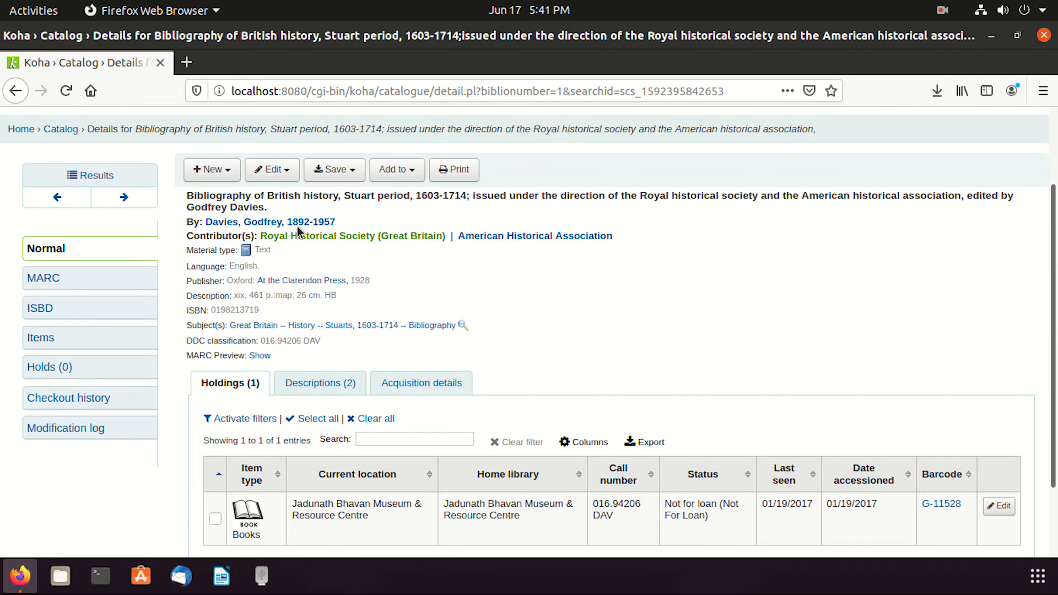
- Examine the record's MARC view, including its 9xx fields, and its ISBD view
left_click(101, 279)
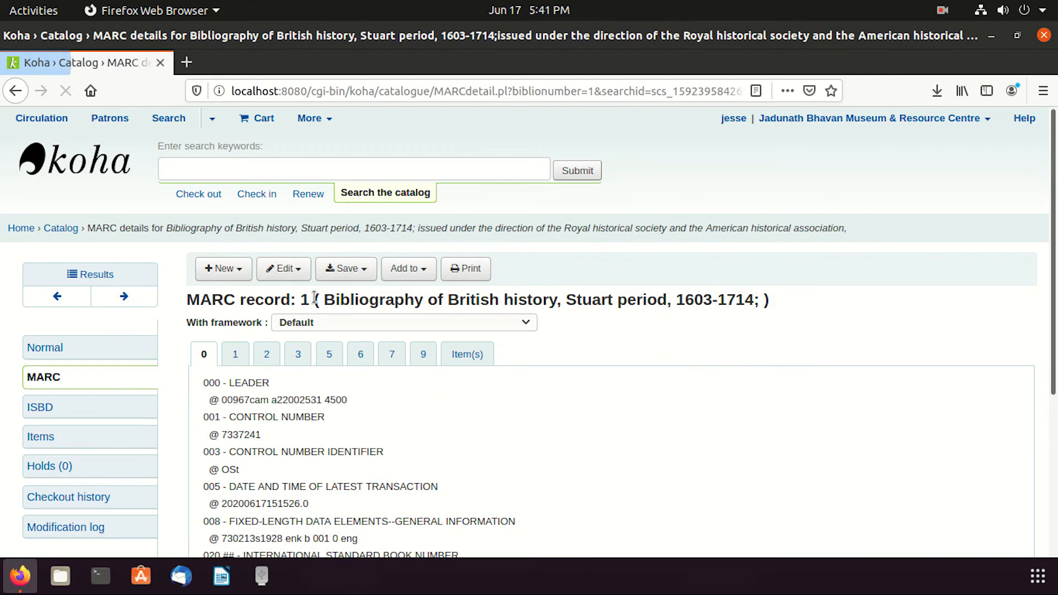
scroll(458, 330, "down", 5)
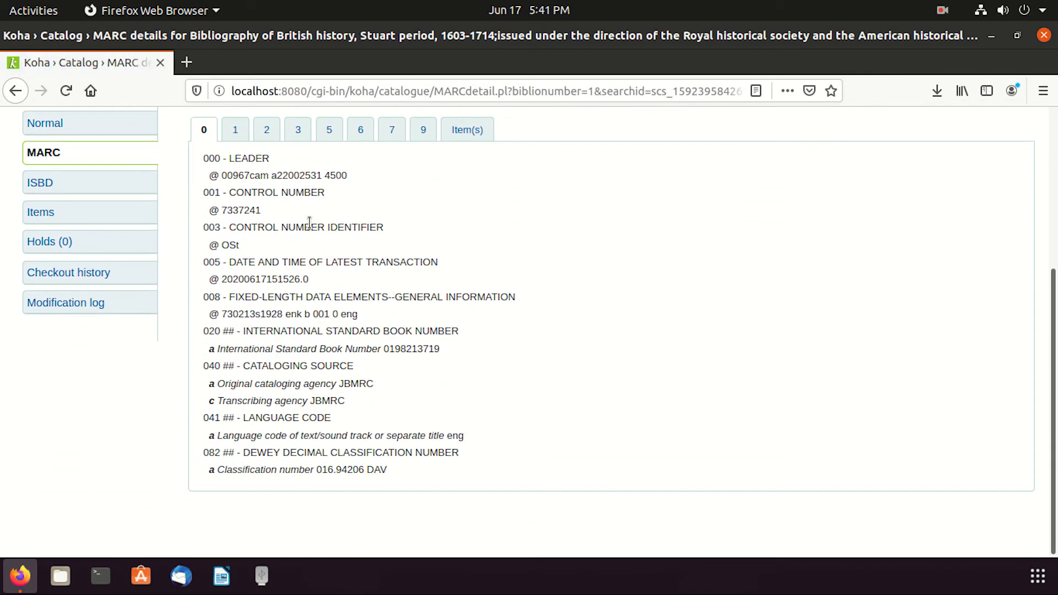
left_click(389, 131)
left_click(434, 280)
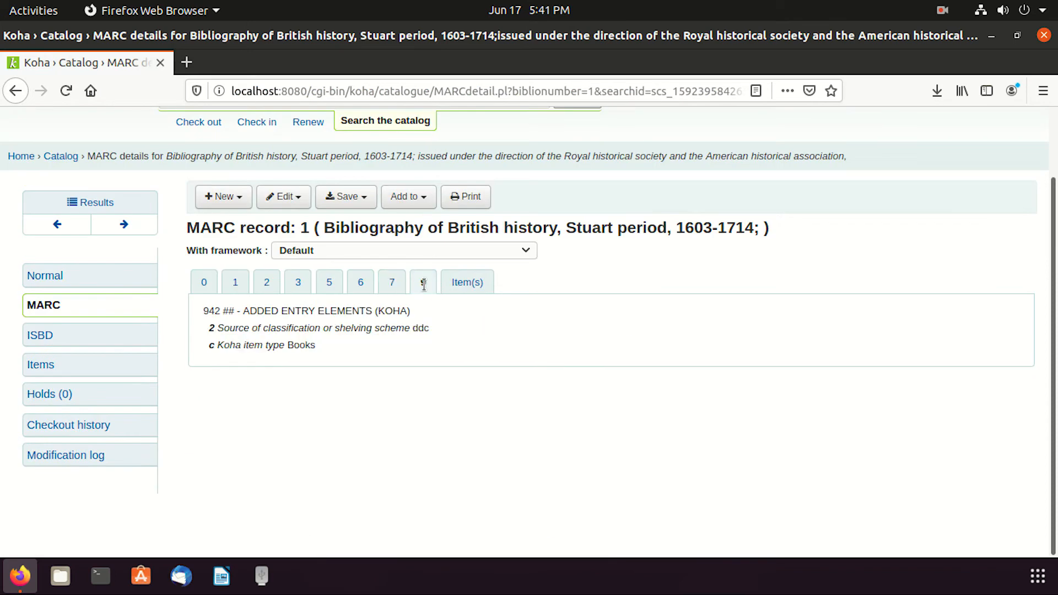
left_click(54, 335)
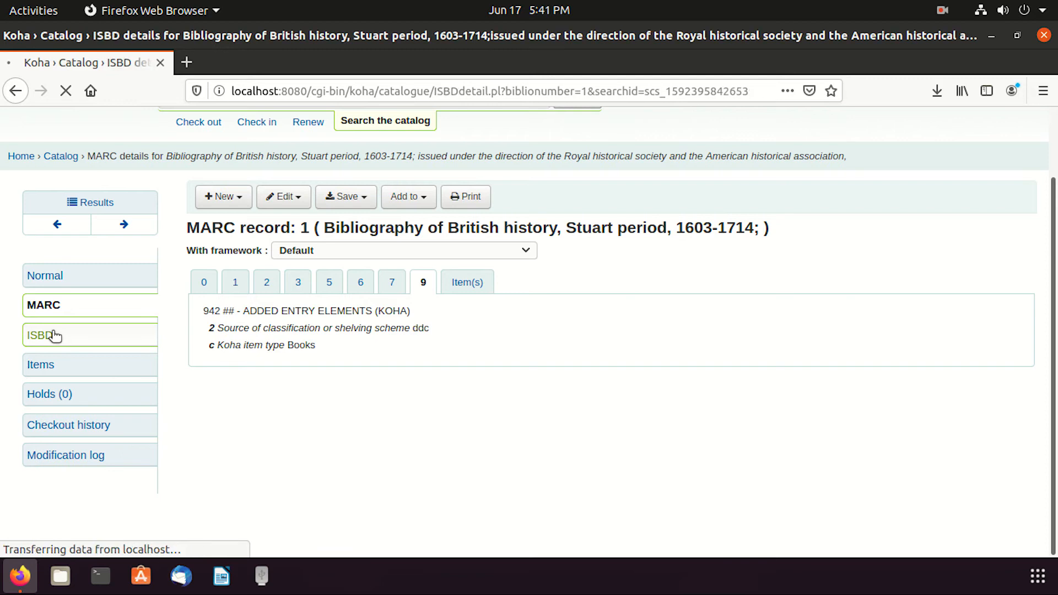
scroll(488, 438, "down", 2)
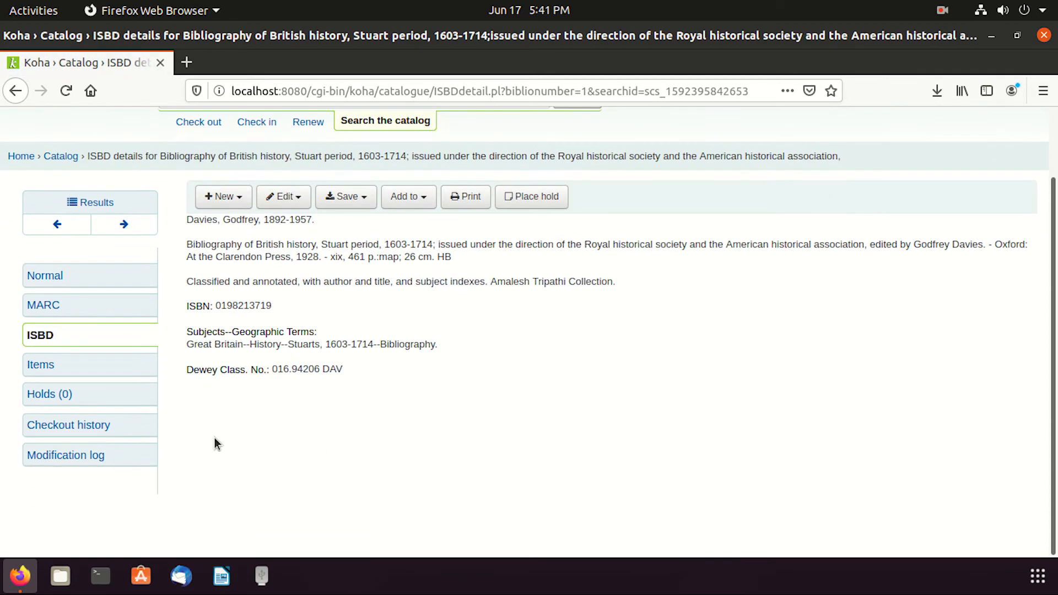
- Examine the record's item details, including item information, statuses and history
left_click(79, 373)
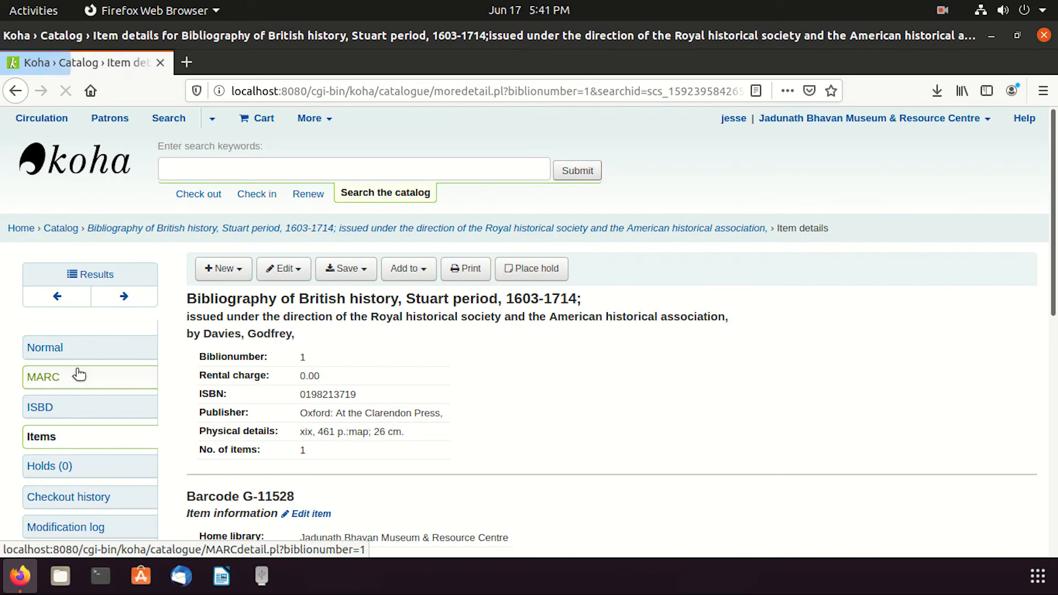
scroll(280, 281, "down", 3)
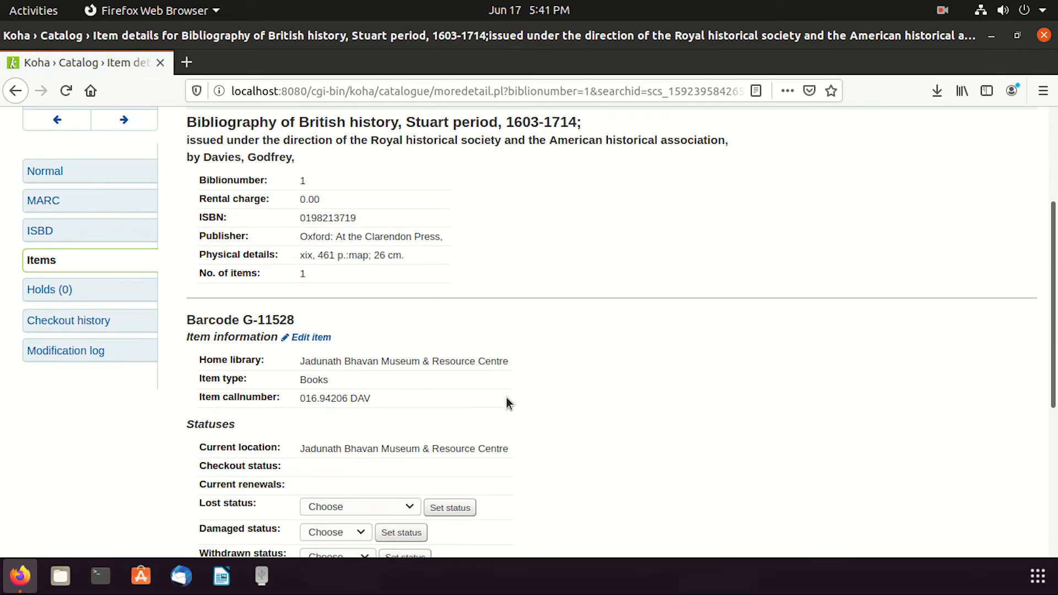
scroll(506, 398, "down", 5)
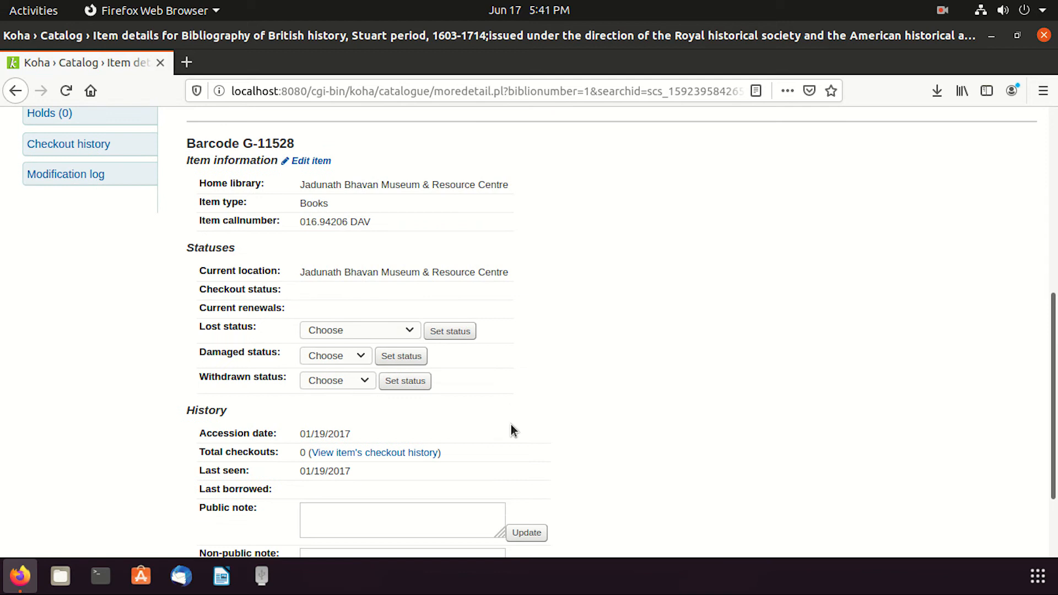
scroll(510, 425, "down", 2)
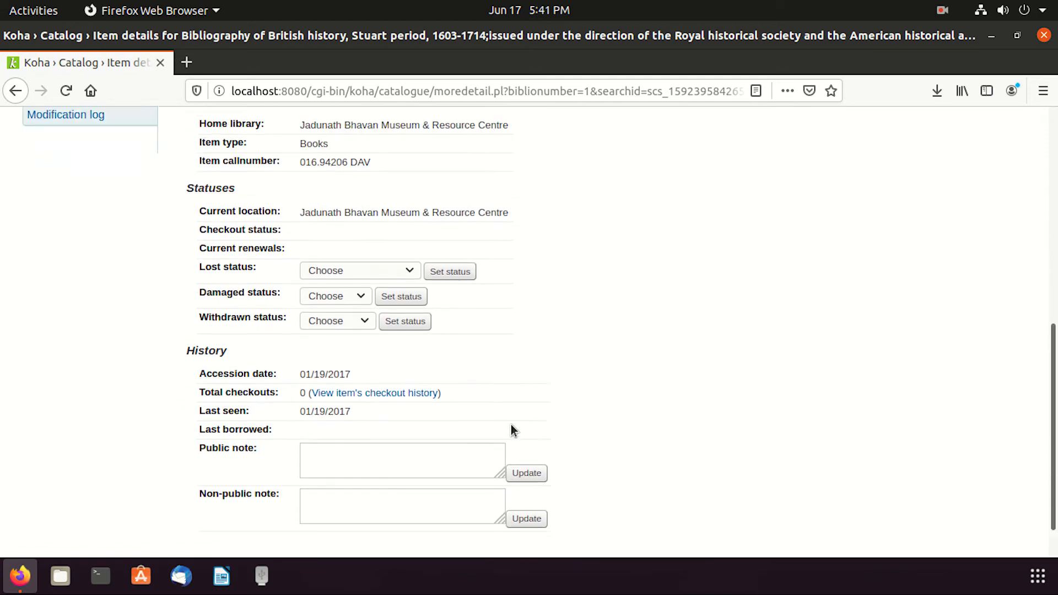
scroll(511, 424, "up", 7)
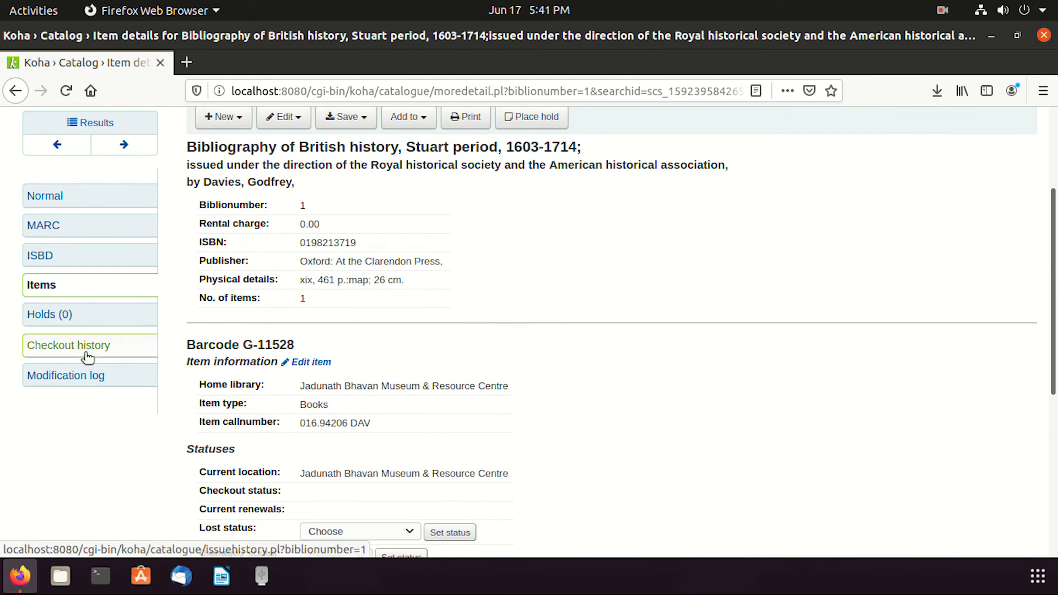
- Examine the record's modification log for the catalog entries logged on biblio 1 and its item
left_click(75, 377)
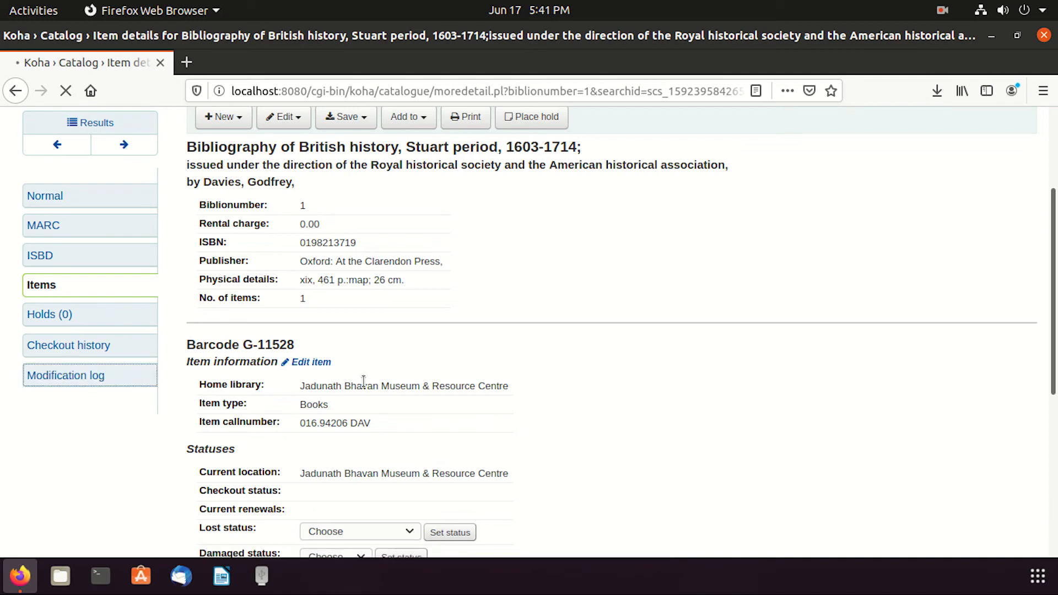
scroll(435, 404, "down", 3)
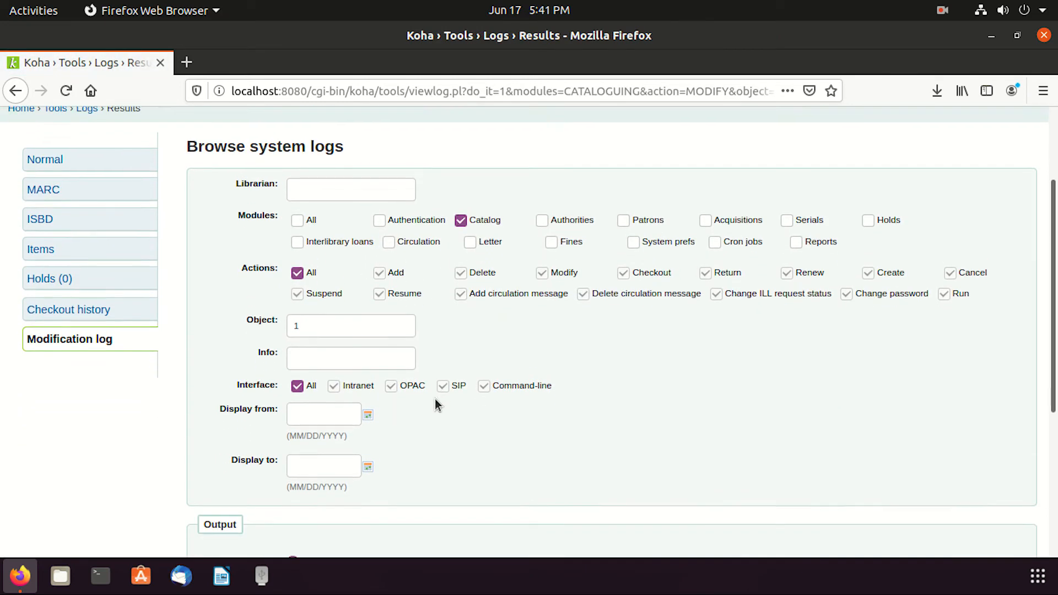
scroll(436, 402, "down", 5)
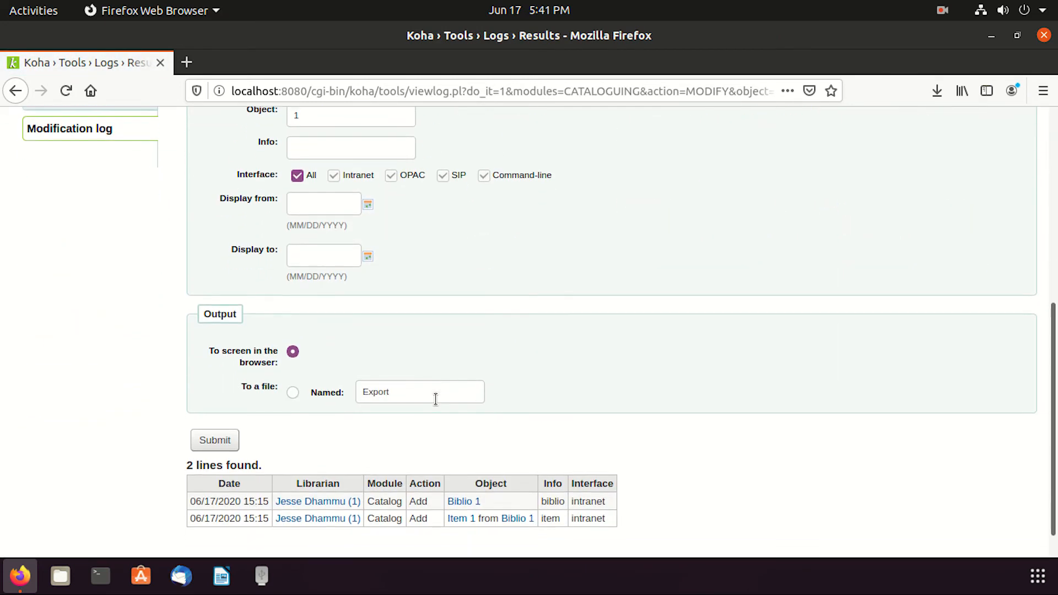
left_click_drag(211, 471, 229, 471)
left_click(400, 469)
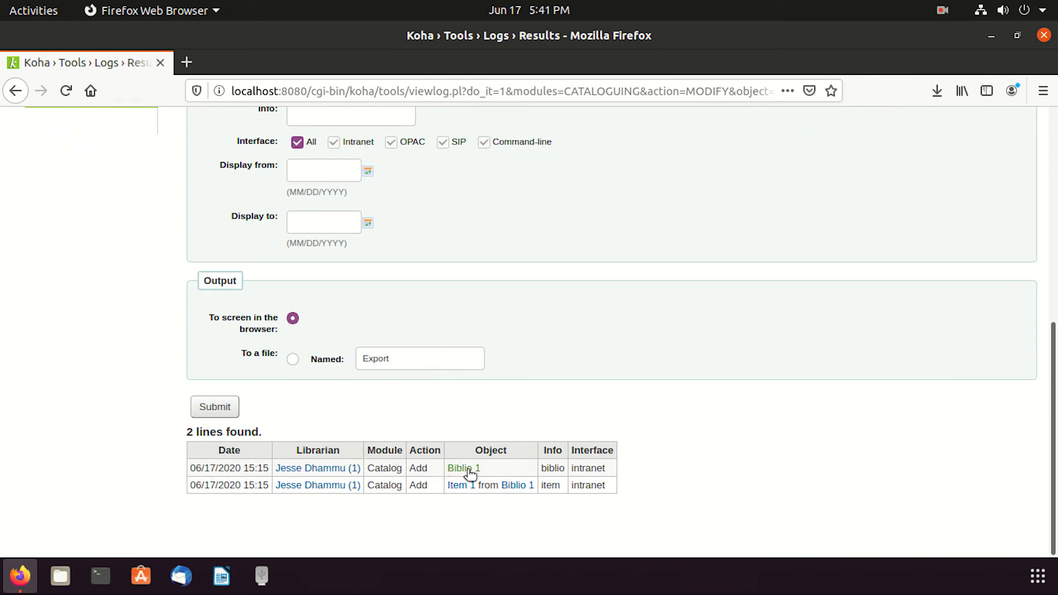
- In the advanced catalog search, set the first search field to Barcode and enter G-11528
scroll(321, 266, "up", 8)
left_click(108, 158)
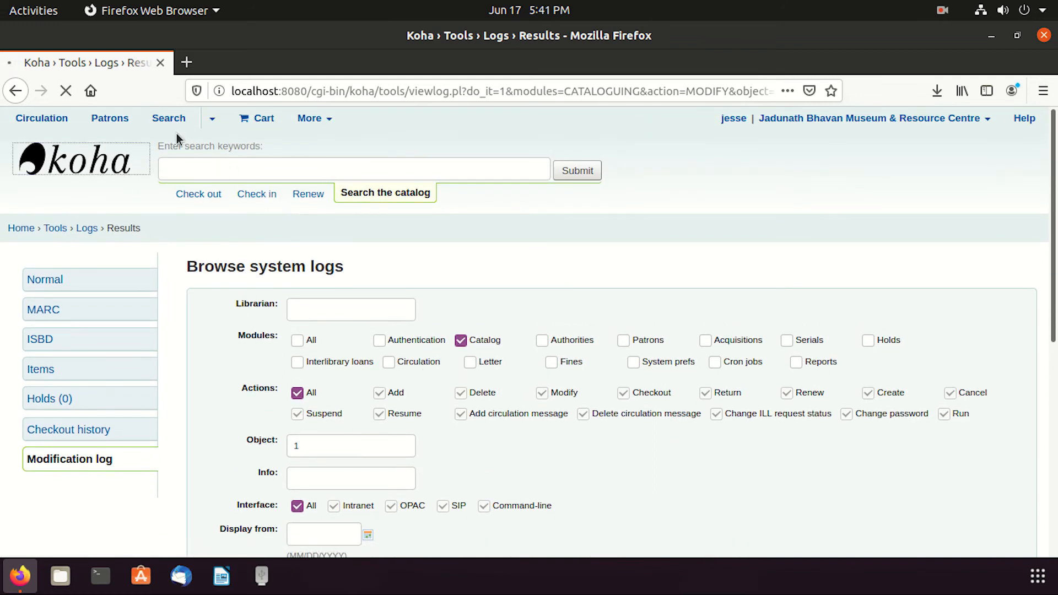
left_click(213, 119)
left_click(197, 145)
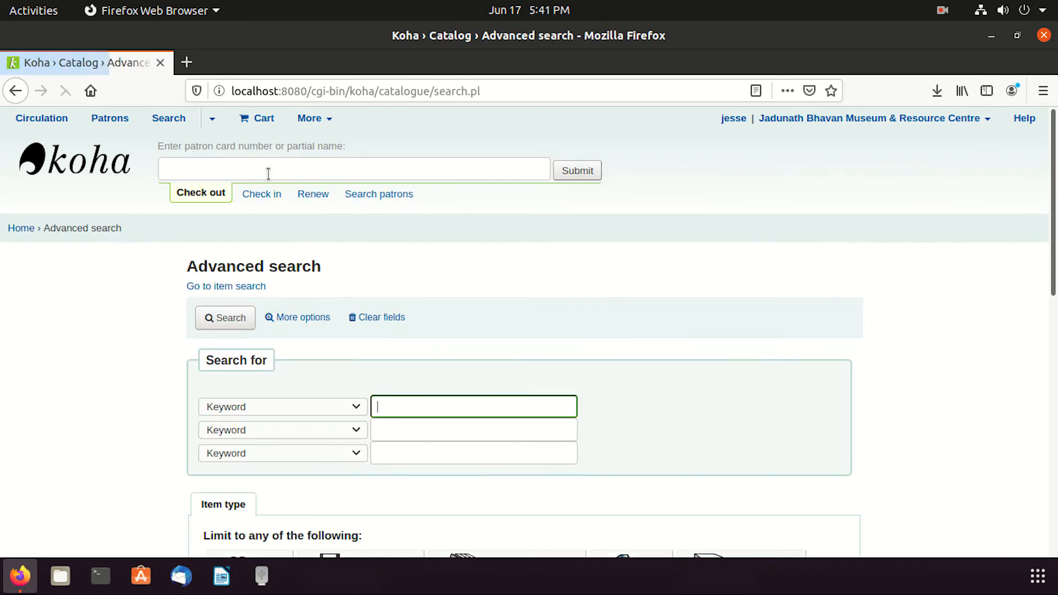
scroll(363, 314, "down", 3)
left_click(347, 236)
scroll(329, 463, "down", 5)
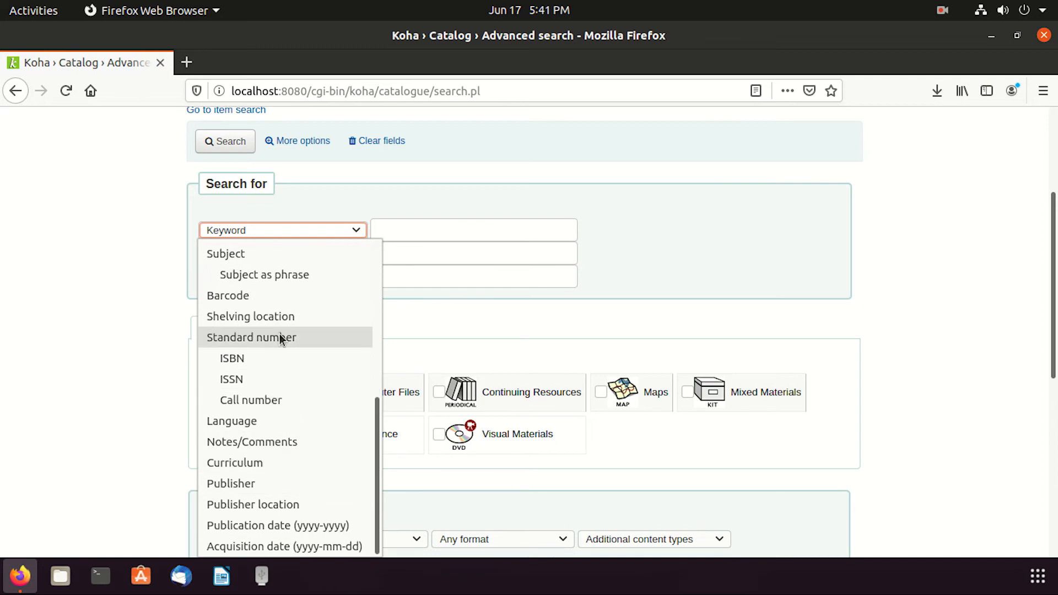
left_click(272, 296)
left_click(402, 234)
type("G-11528")
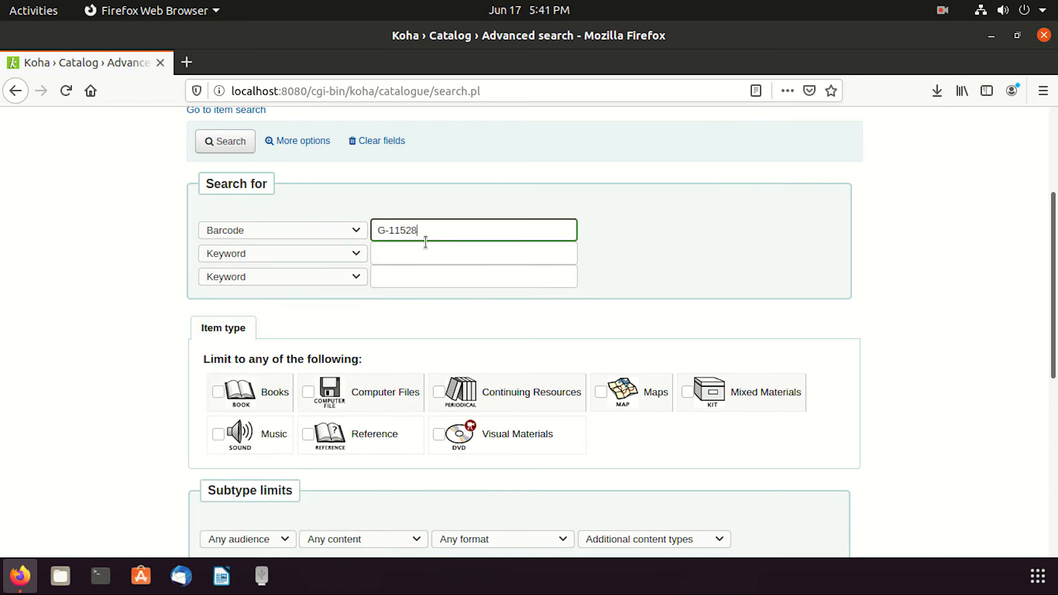
- Look over the location, availability and sorting options, and run the barcode search
scroll(361, 260, "up", 3)
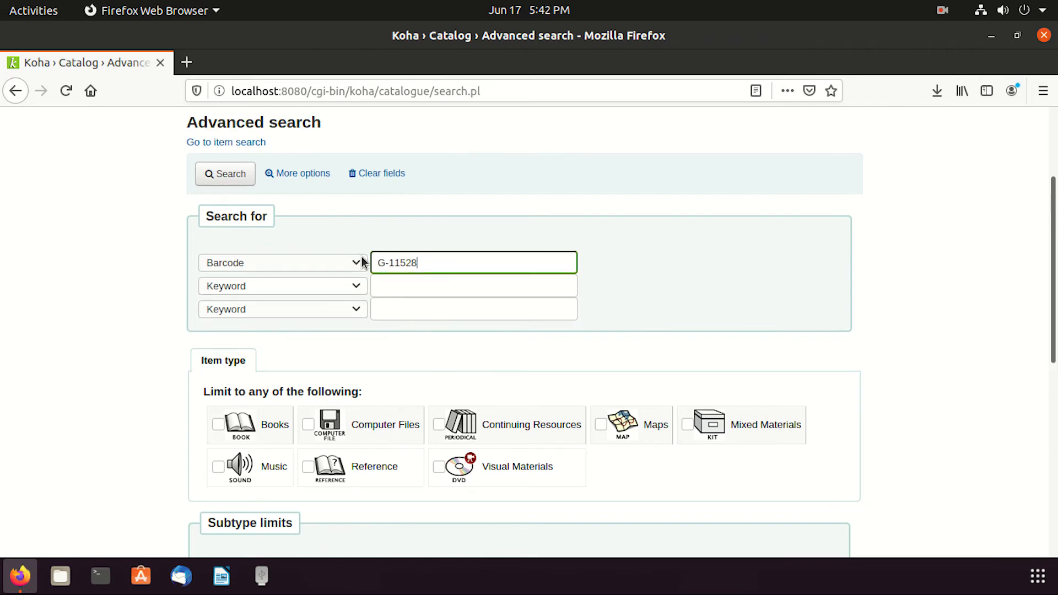
scroll(362, 256, "down", 10)
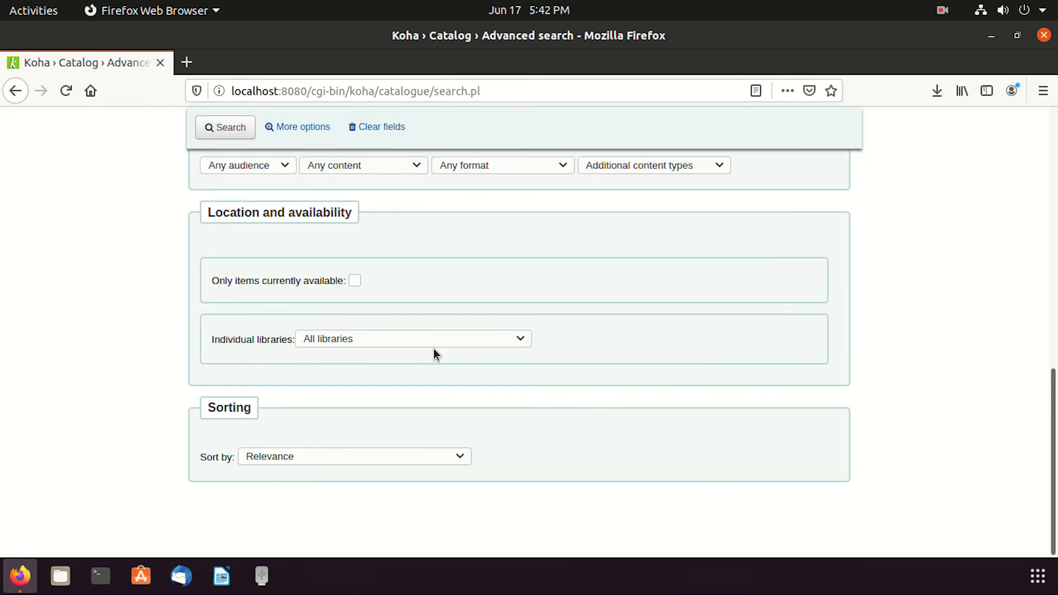
scroll(438, 379, "up", 10)
left_click(237, 211)
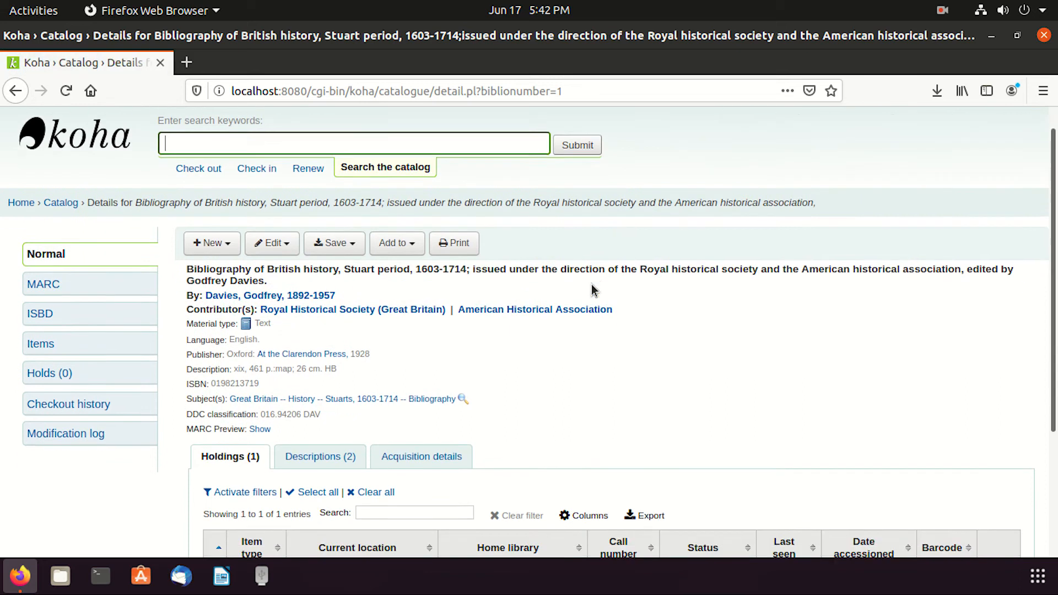
- Examine the bibliographic details and holdings of the record found by its barcode
scroll(592, 290, "down", 5)
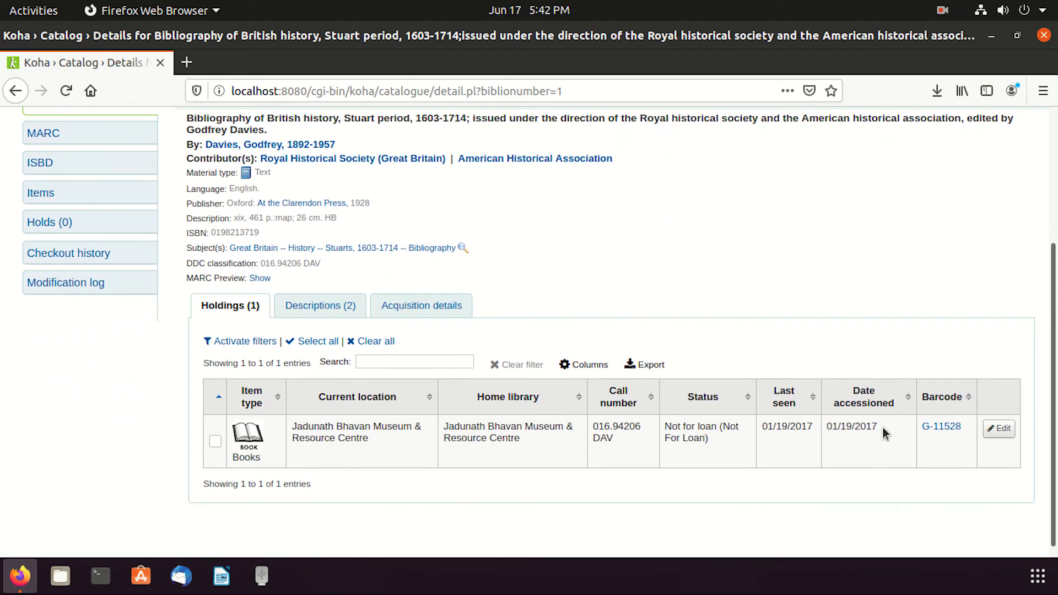
scroll(559, 398, "up", 6)
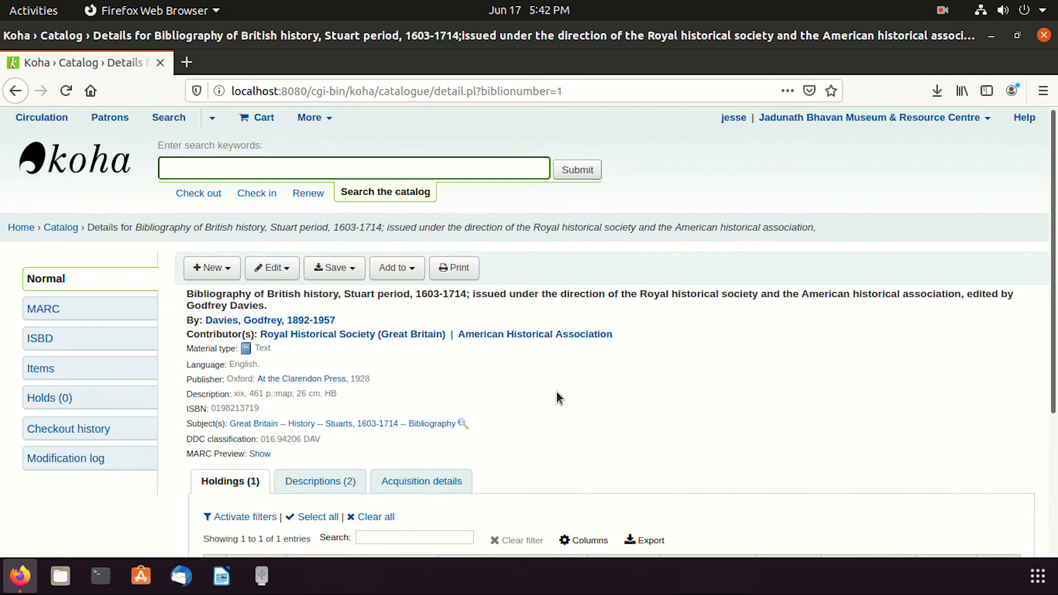
- Search the catalog for the keyword India from the home page and look through the matching records and their item locations
left_click(88, 164)
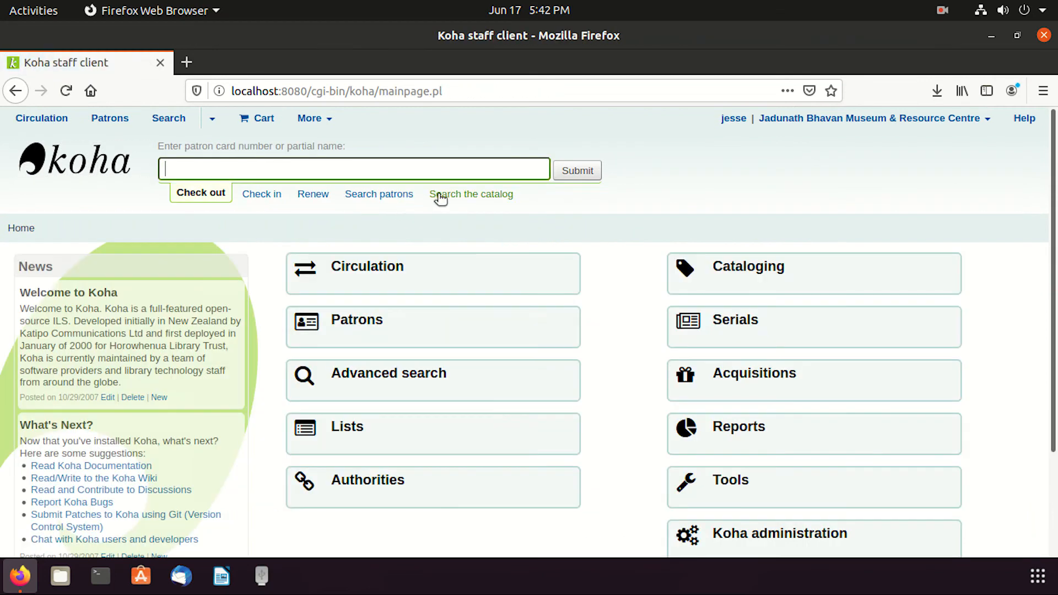
left_click(437, 175)
type("In")
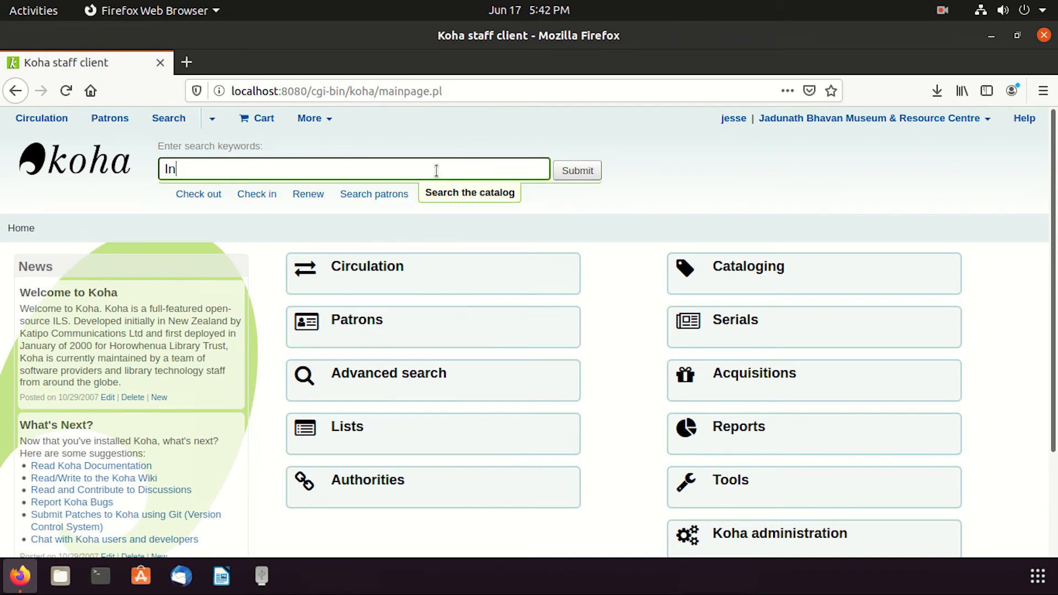
key("Return")
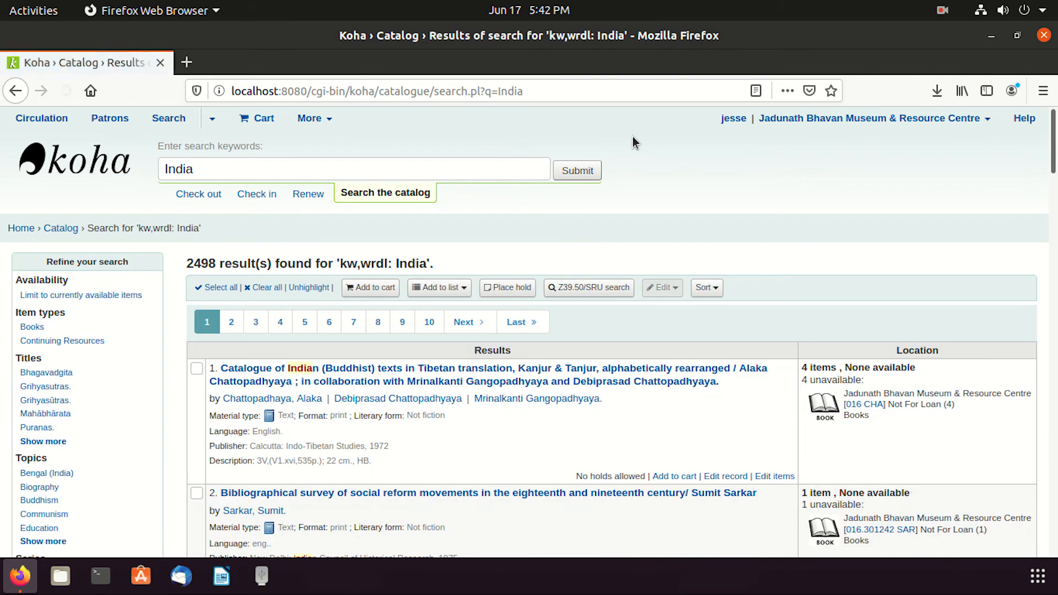
scroll(716, 210, "down", 3)
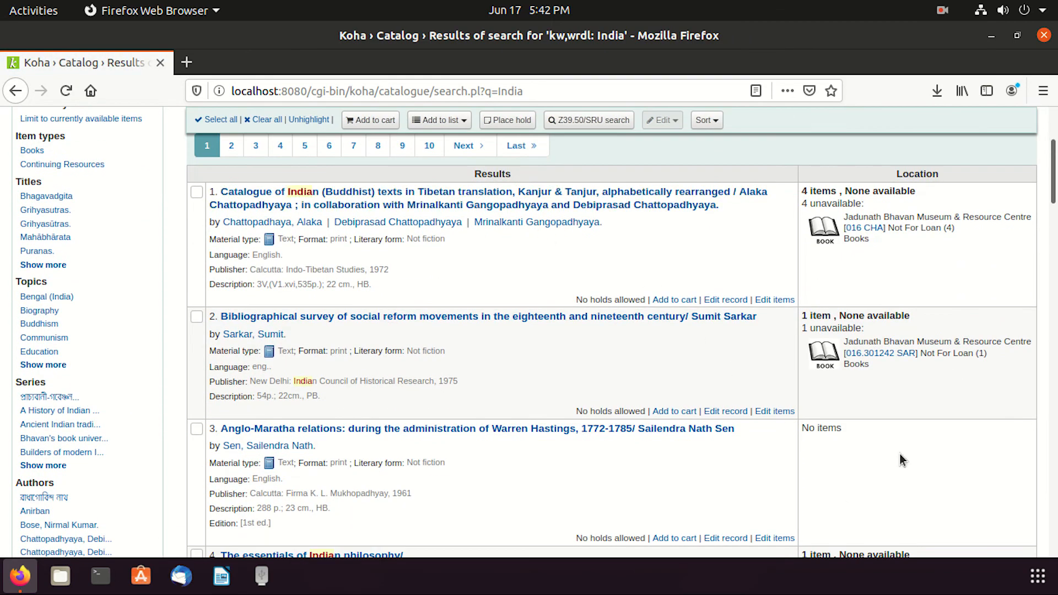
scroll(550, 490, "down", 7)
scroll(614, 453, "down", 12)
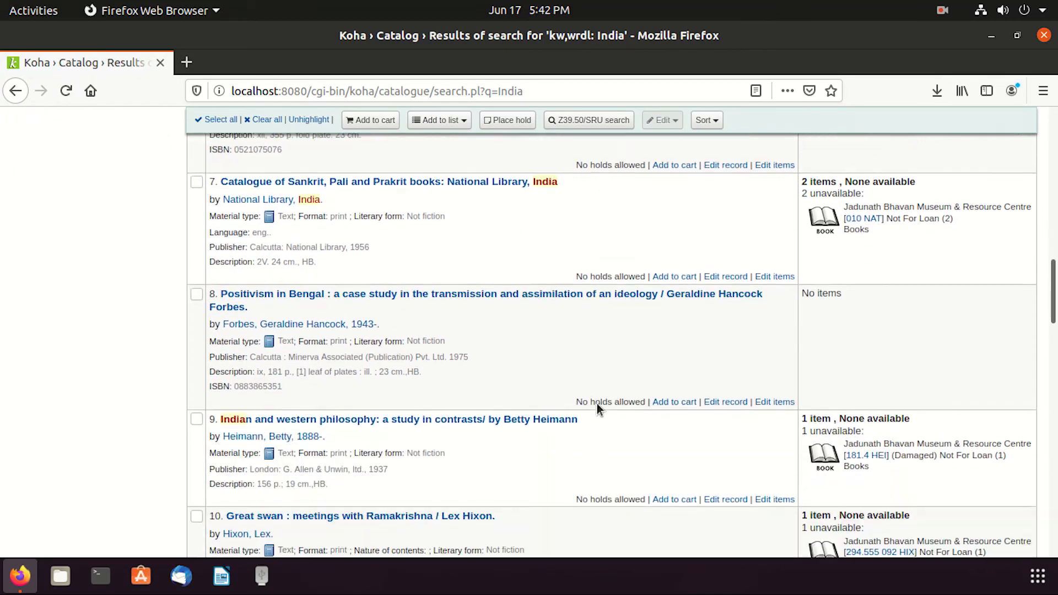
scroll(551, 385, "down", 3)
scroll(571, 347, "up", 13)
scroll(570, 347, "up", 12)
- Open the record "Catalogue of Indian (Buddhist) texts in Tibetan translation" and examine its holdings, barcodes and public notes
left_click(511, 373)
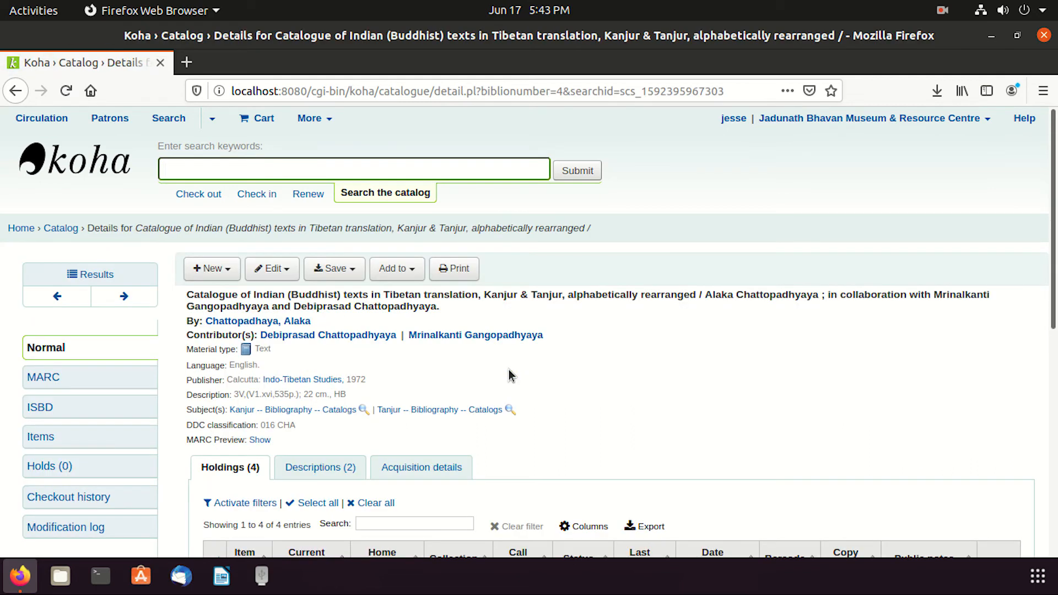
scroll(561, 336, "down", 2)
scroll(561, 336, "down", 3)
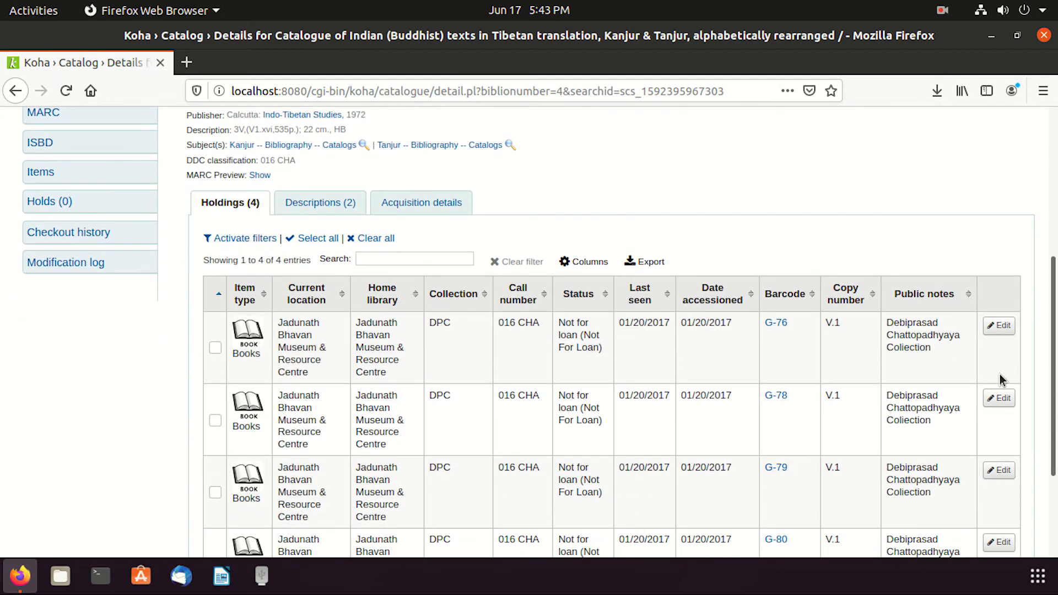
scroll(850, 350, "down", 3)
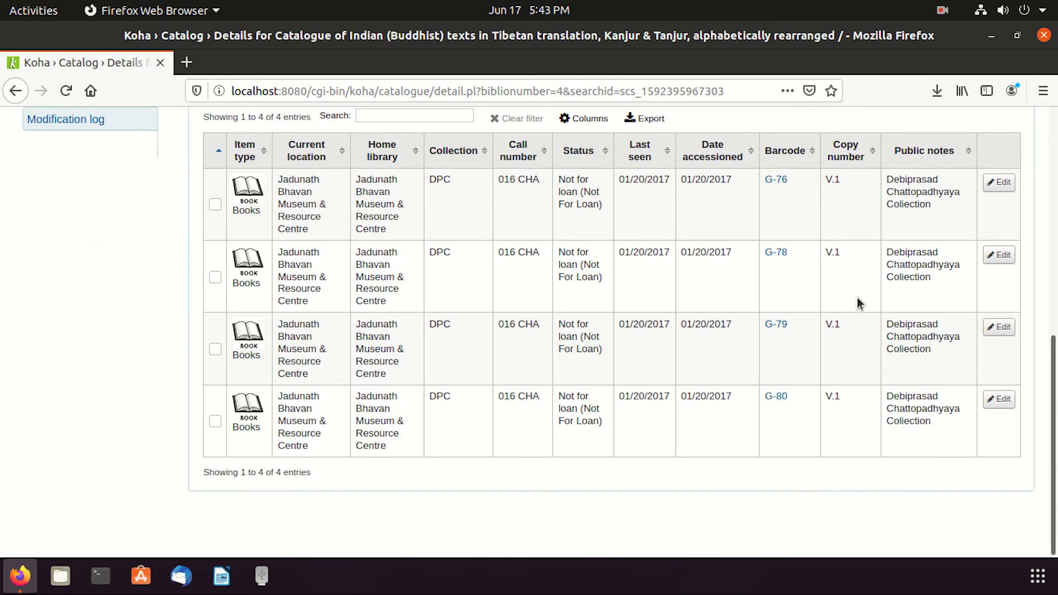
scroll(857, 302, "up", 7)
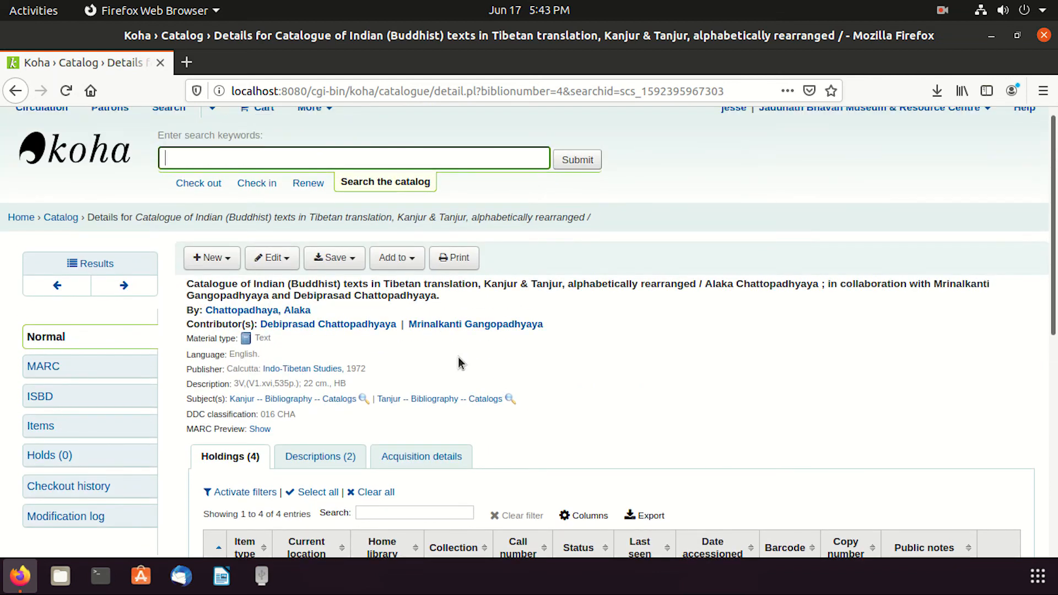
scroll(459, 364, "down", 5)
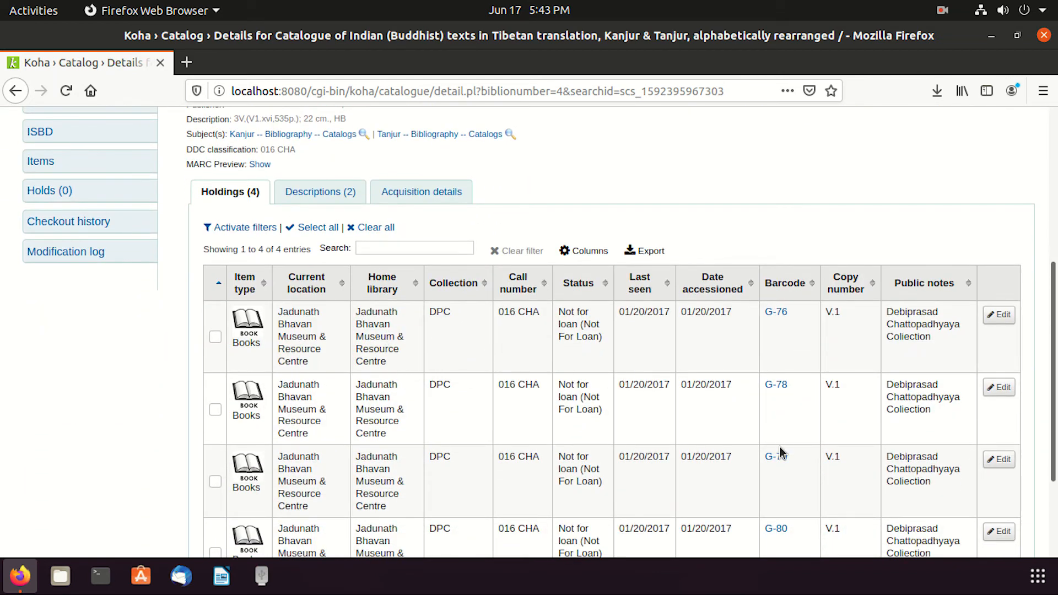
scroll(780, 453, "down", 3)
scroll(701, 484, "up", 8)
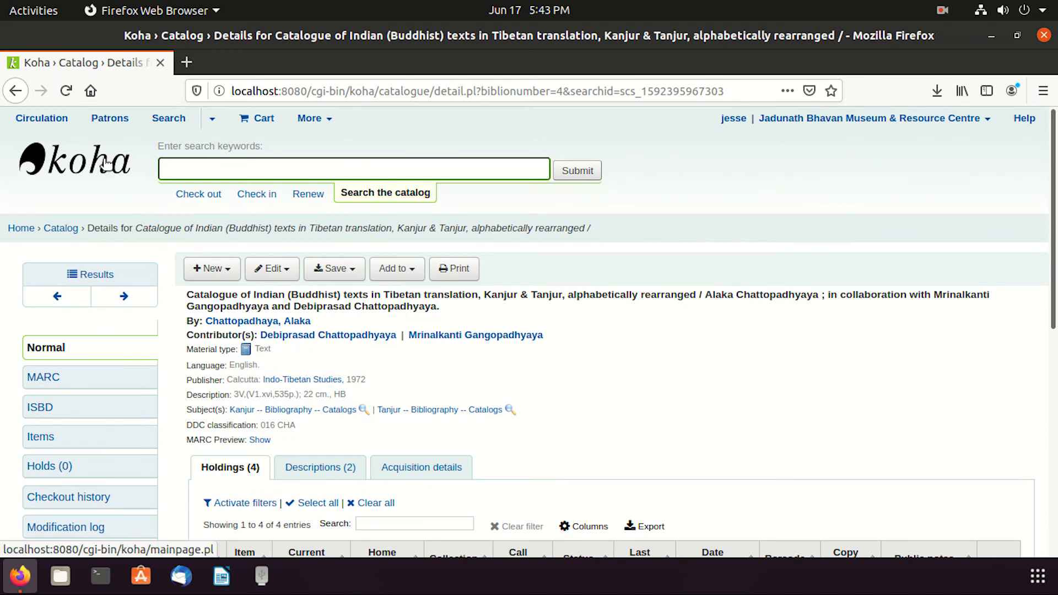
- Search the patrons with the default filters and examine the patron's library use details and messaging preferences
left_click(121, 120)
left_click(51, 502)
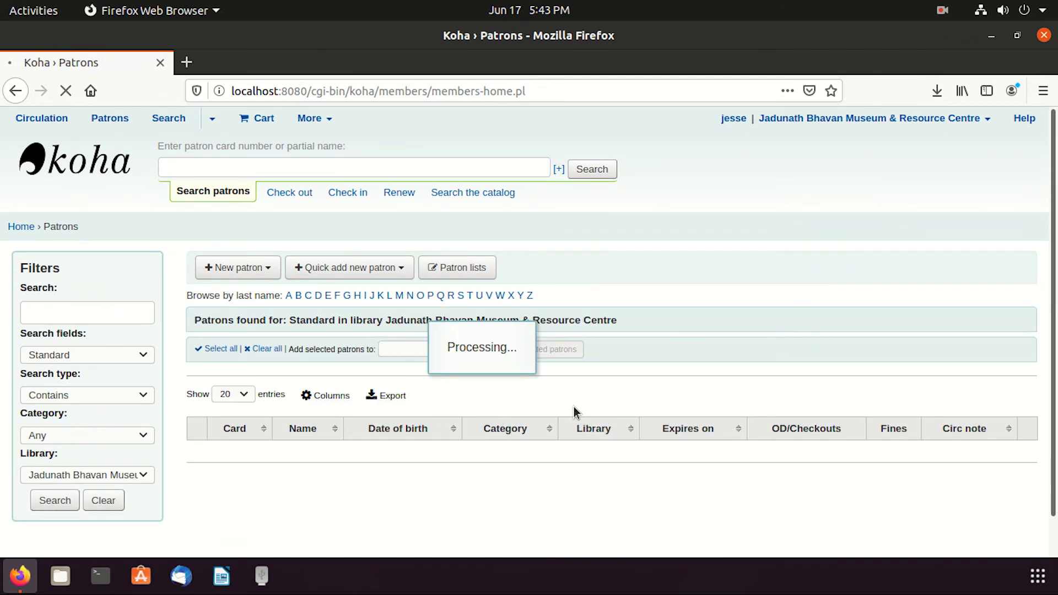
scroll(586, 426, "down", 5)
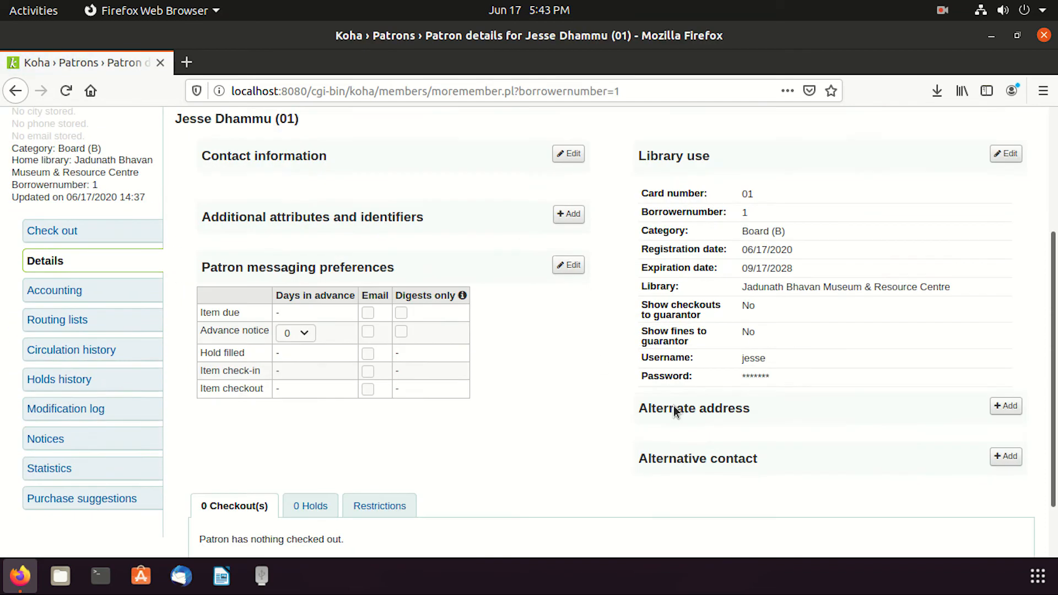
scroll(606, 427, "up", 5)
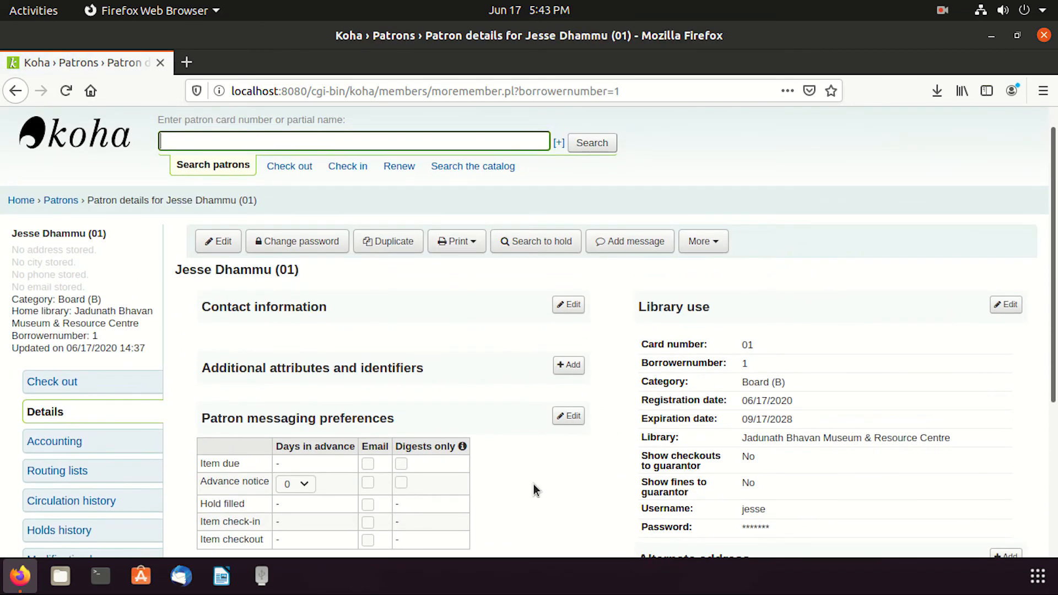
scroll(533, 483, "down", 4)
scroll(532, 437, "up", 5)
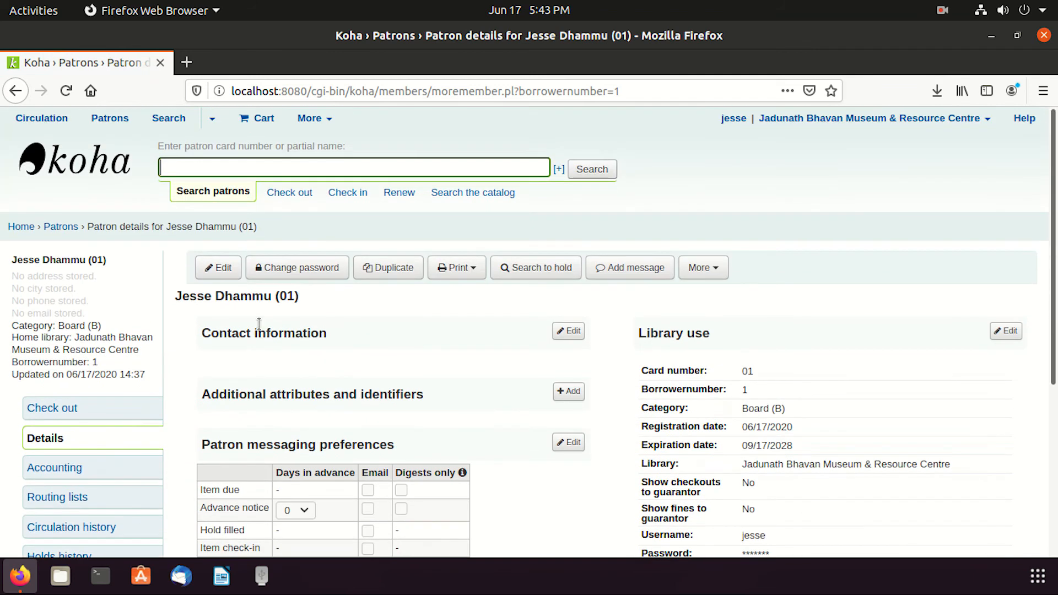
- Go to the reports module and start building a new guided report
left_click(125, 166)
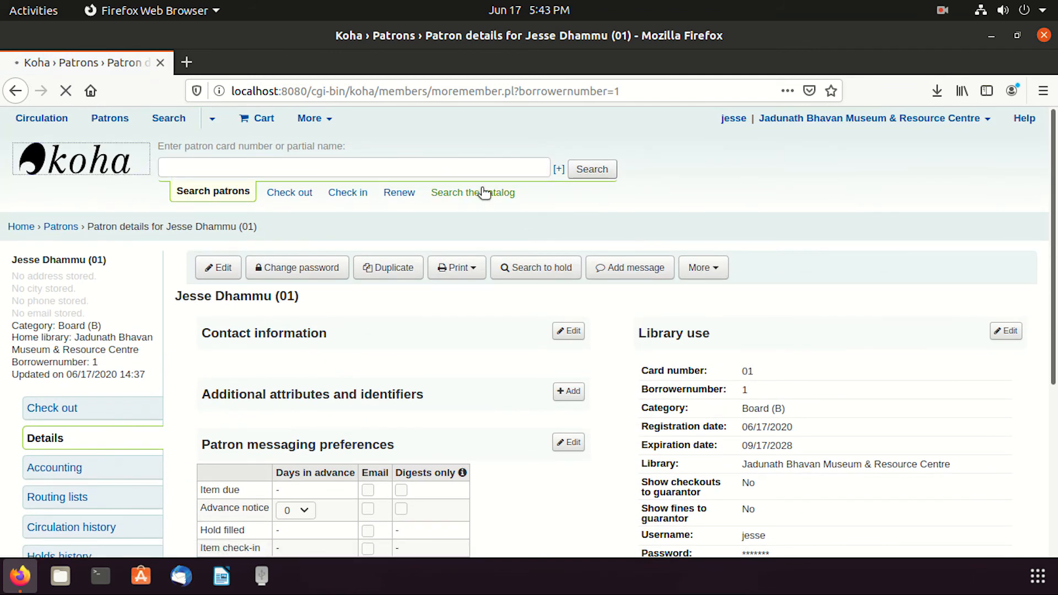
left_click(311, 119)
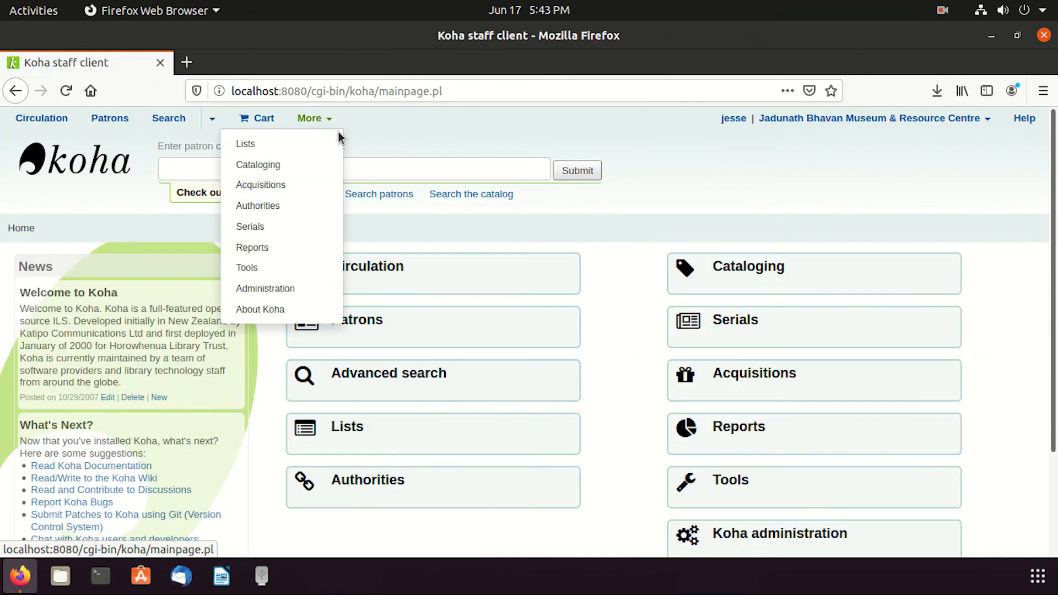
left_click(300, 253)
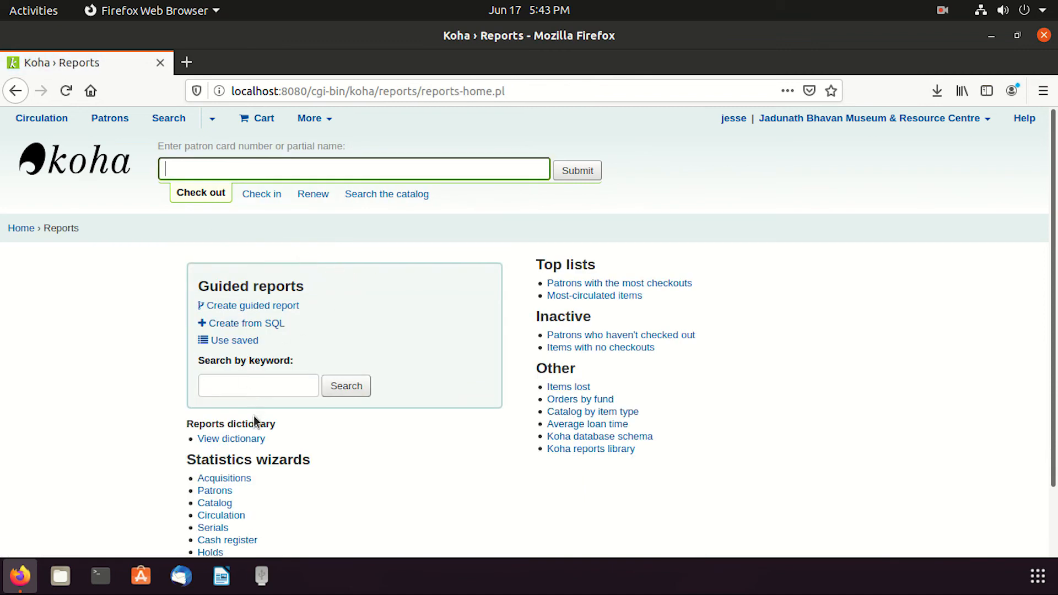
left_click(253, 313)
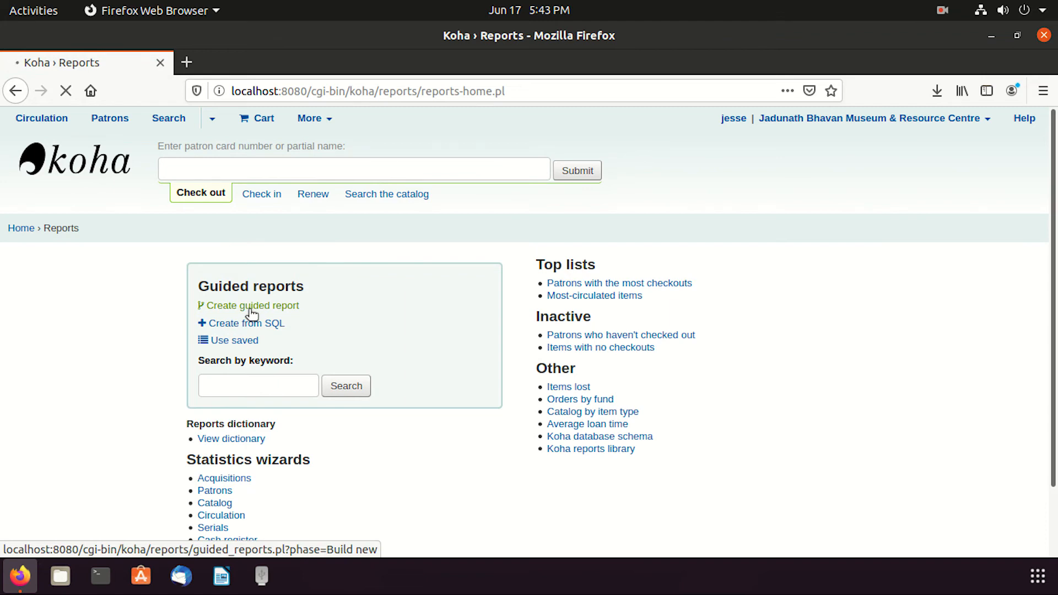
- Set the guided report's module to Catalog, make it public, and accept the Tabular report type
left_click(368, 376)
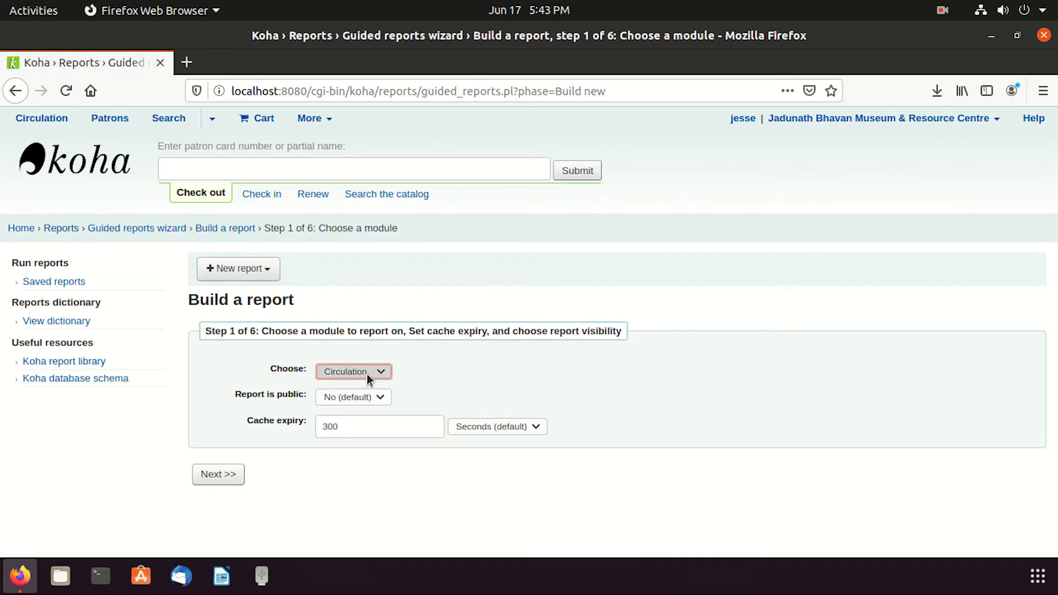
left_click(357, 412)
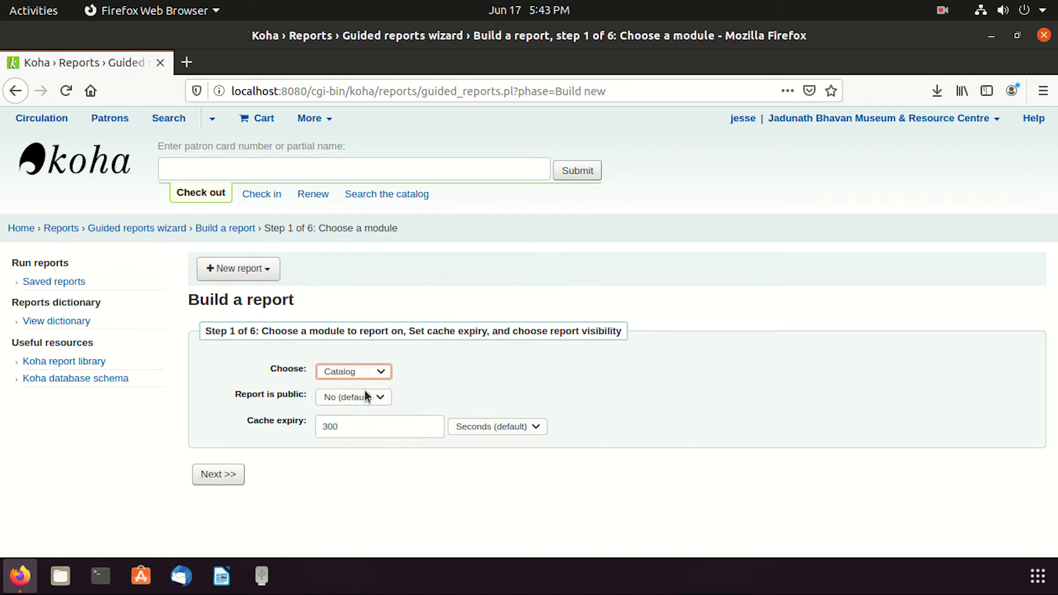
left_click(377, 397)
left_click(333, 437)
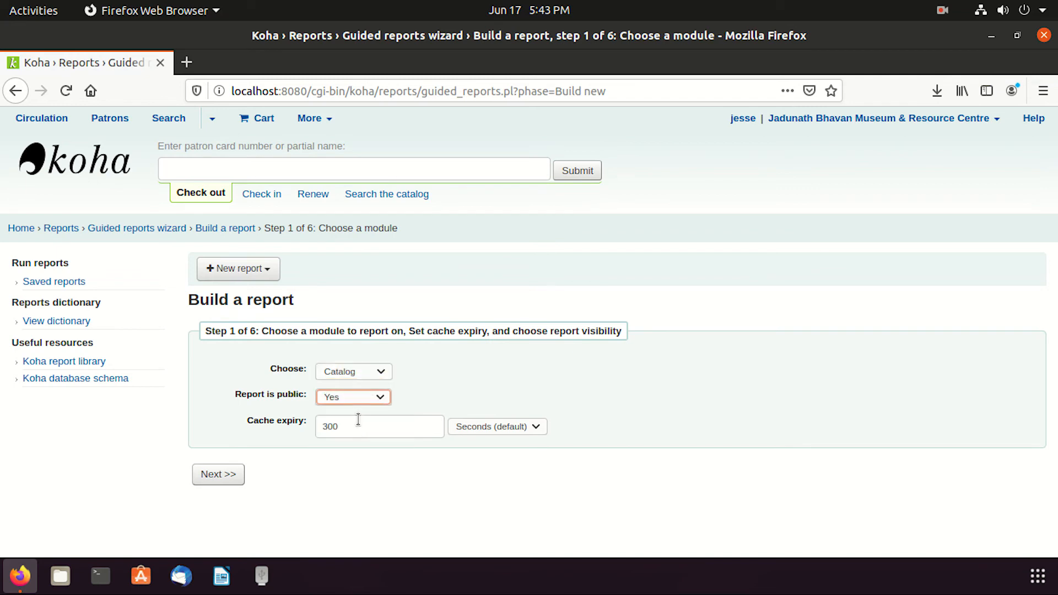
left_click(239, 472)
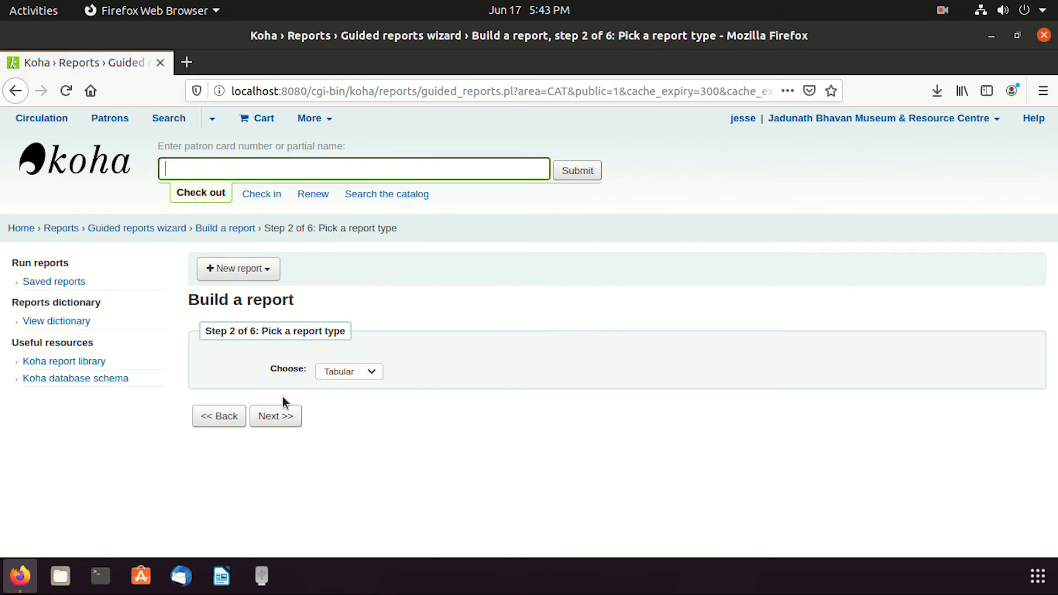
left_click(262, 419)
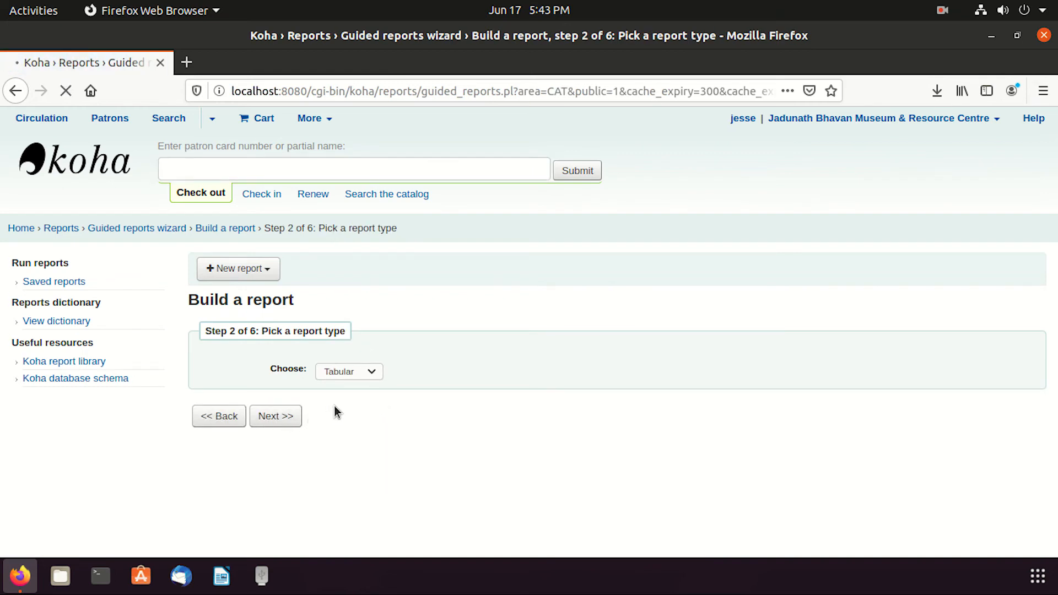
- Examine the columns available for display in the report under items, biblioitems and biblio
scroll(333, 405, "down", 3)
scroll(334, 406, "down", 2)
scroll(337, 407, "up", 4)
scroll(668, 345, "down", 5)
scroll(381, 325, "up", 3)
scroll(336, 326, "down", 3)
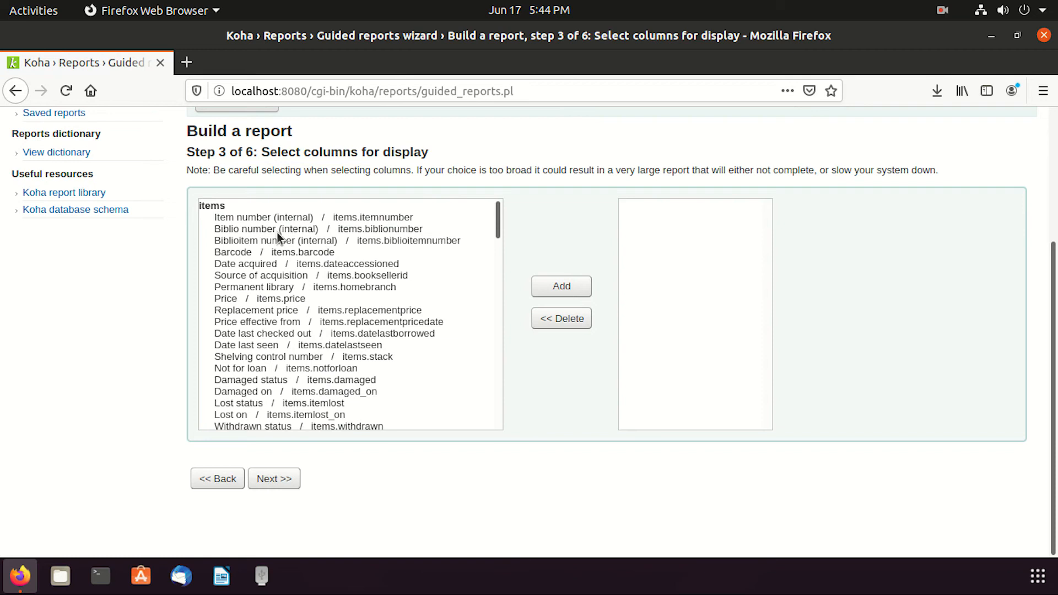
scroll(303, 282, "down", 5)
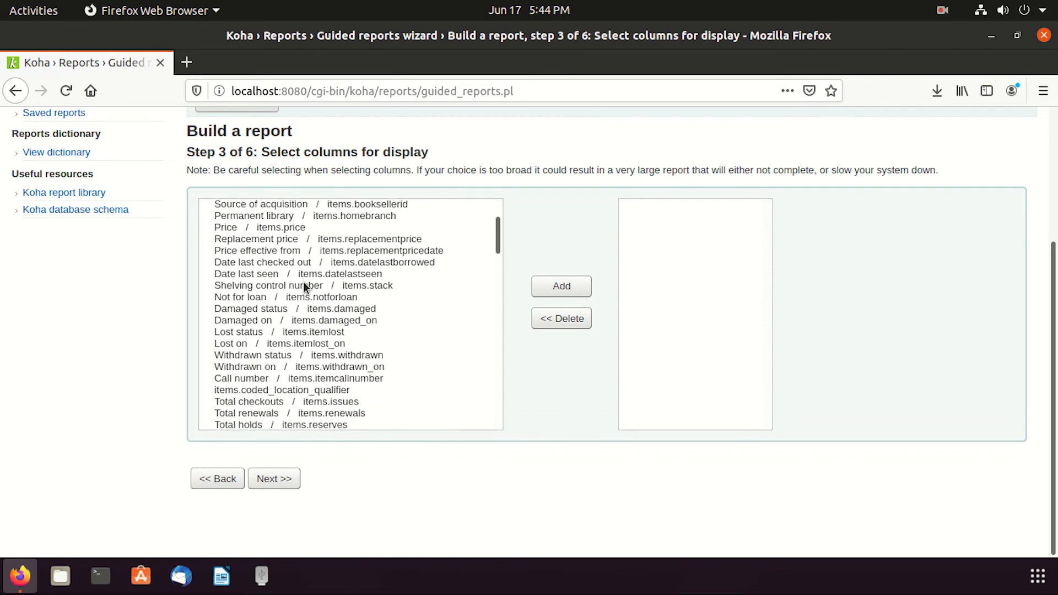
scroll(303, 282, "down", 5)
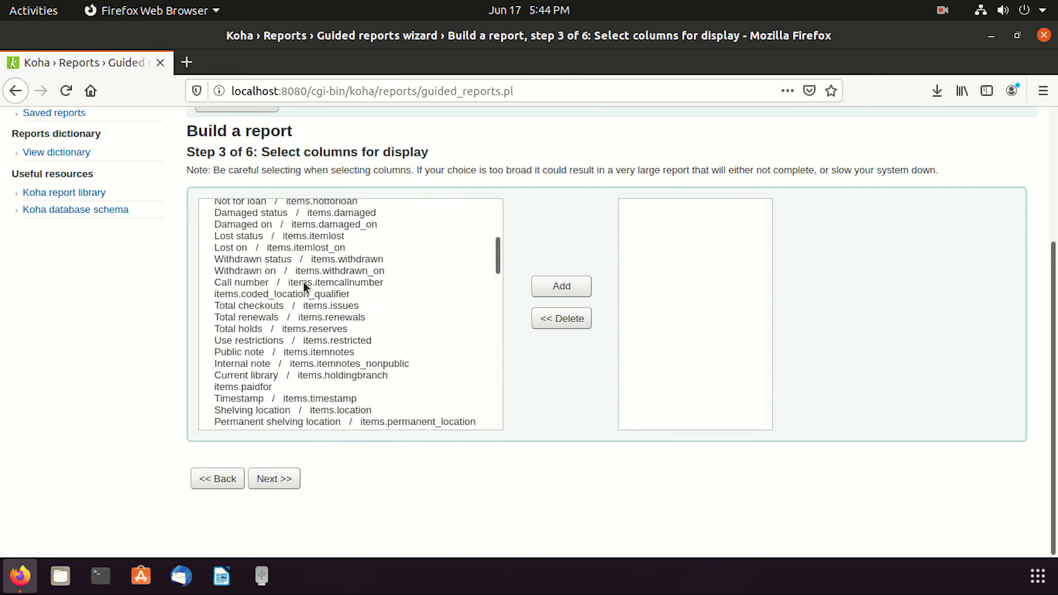
scroll(303, 282, "down", 5)
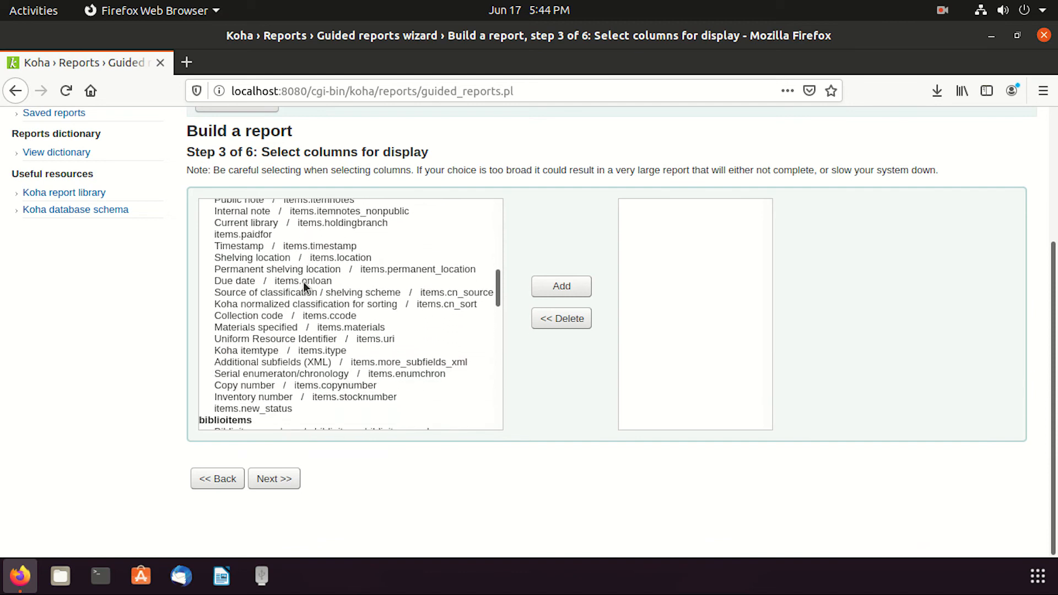
scroll(303, 282, "down", 3)
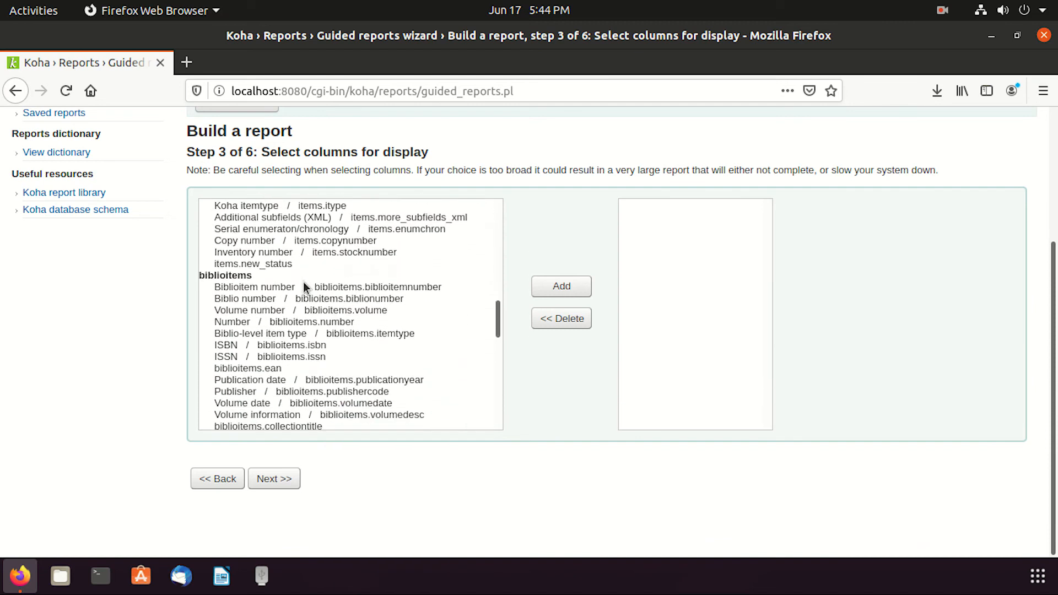
scroll(303, 282, "down", 1)
scroll(303, 283, "down", 7)
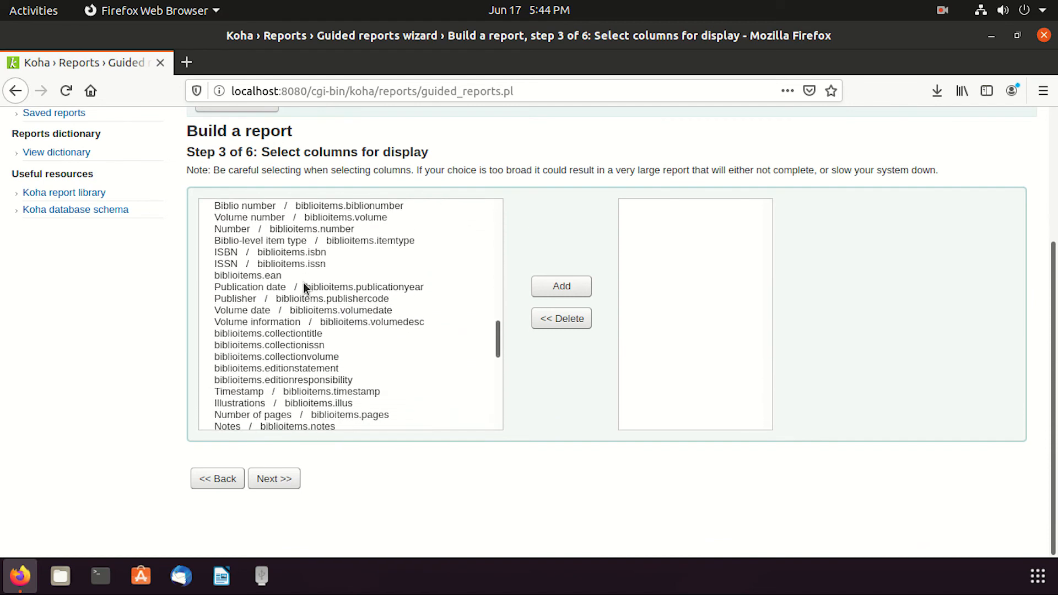
scroll(303, 282, "down", 5)
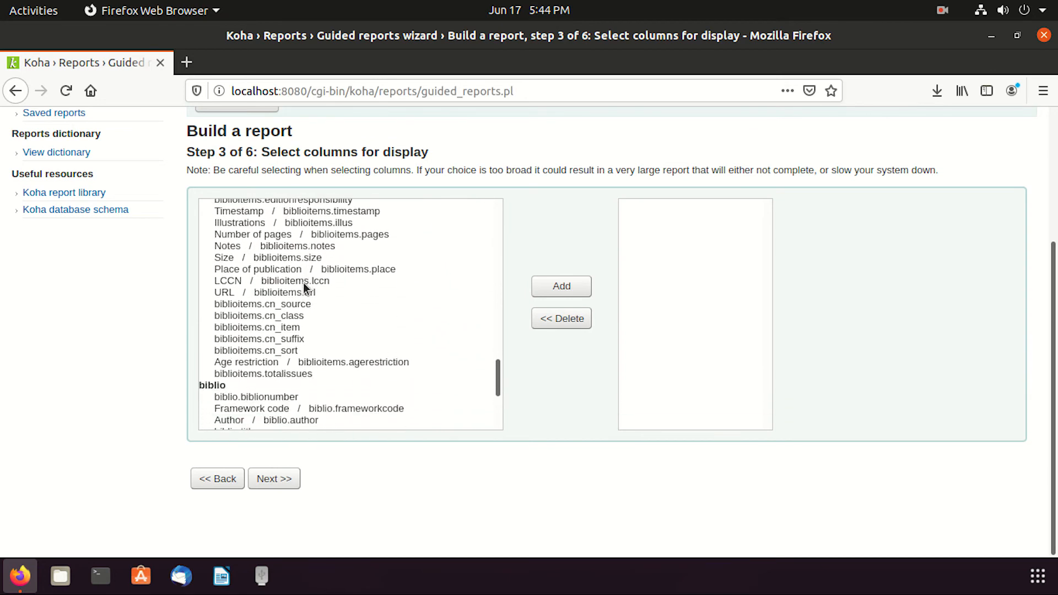
scroll(302, 336, "up", 20)
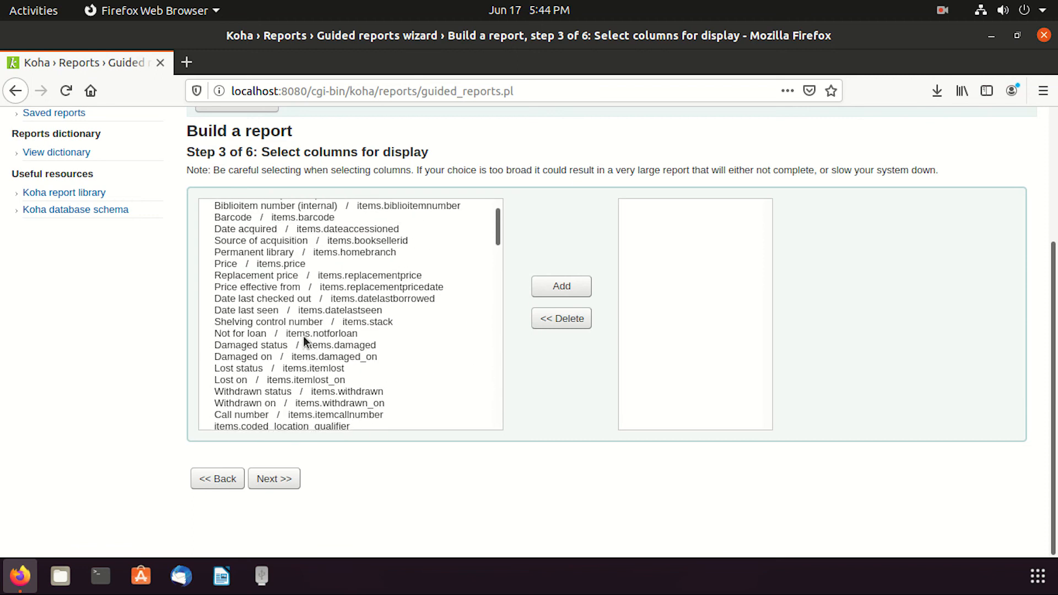
scroll(303, 342, "up", 1)
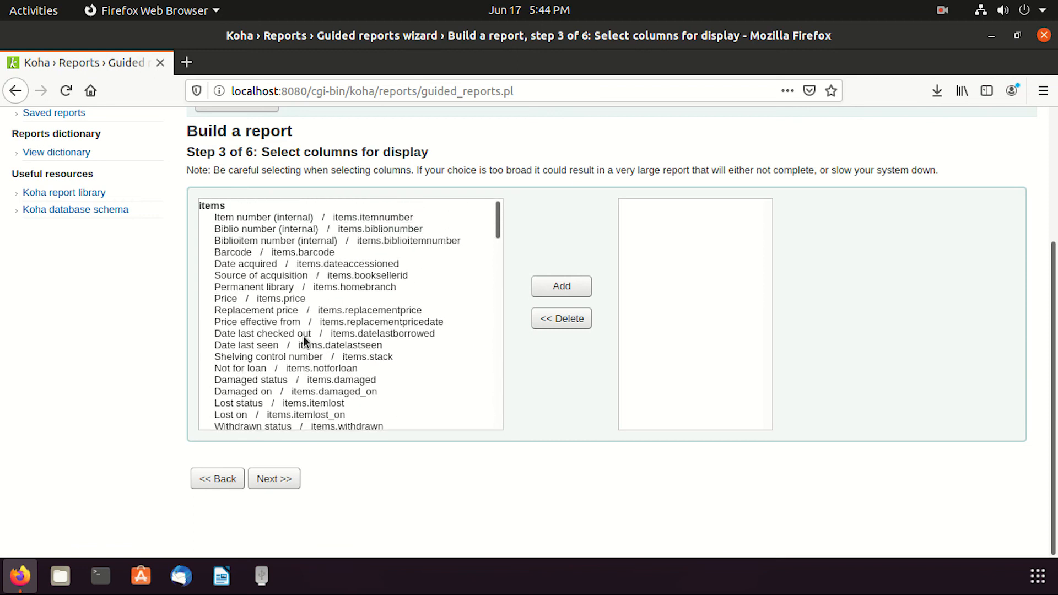
- Add the Barcode and Call number columns from the items table to the report's display columns
left_click(296, 252)
left_click(561, 286)
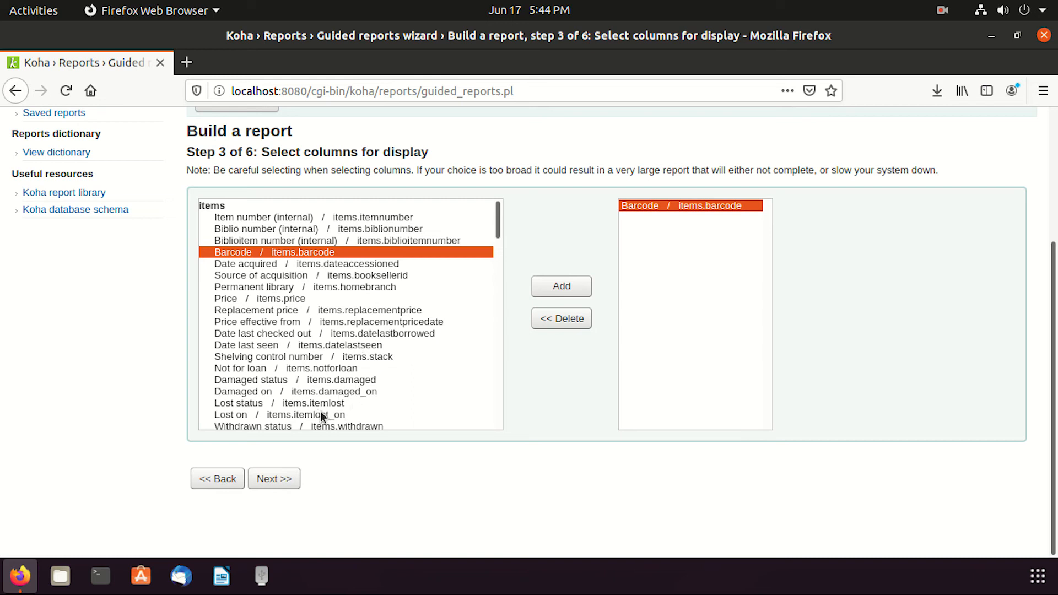
left_click(358, 369)
scroll(358, 368, "down", 2)
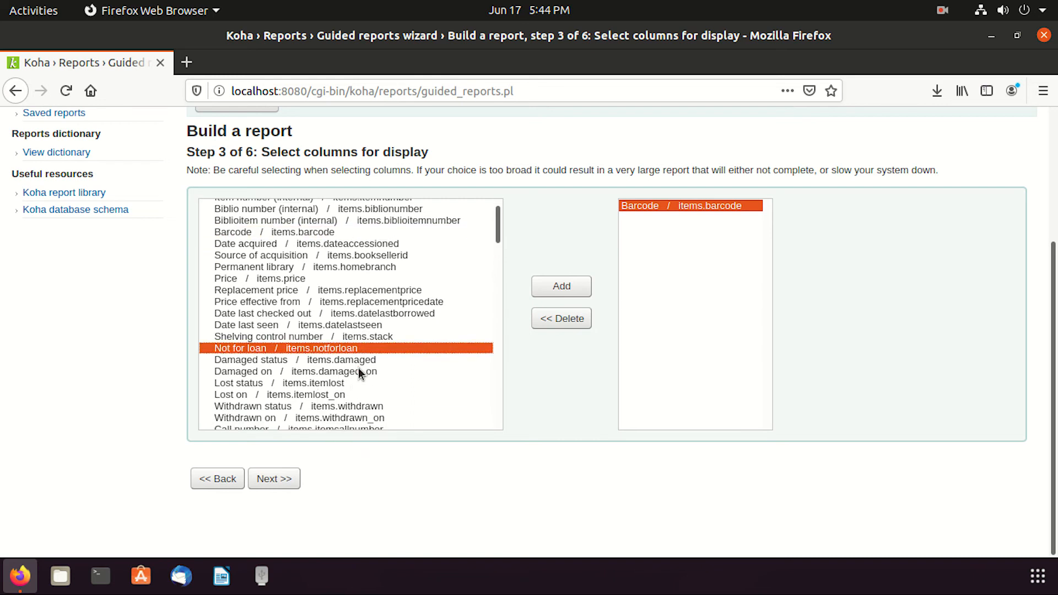
left_click(257, 379)
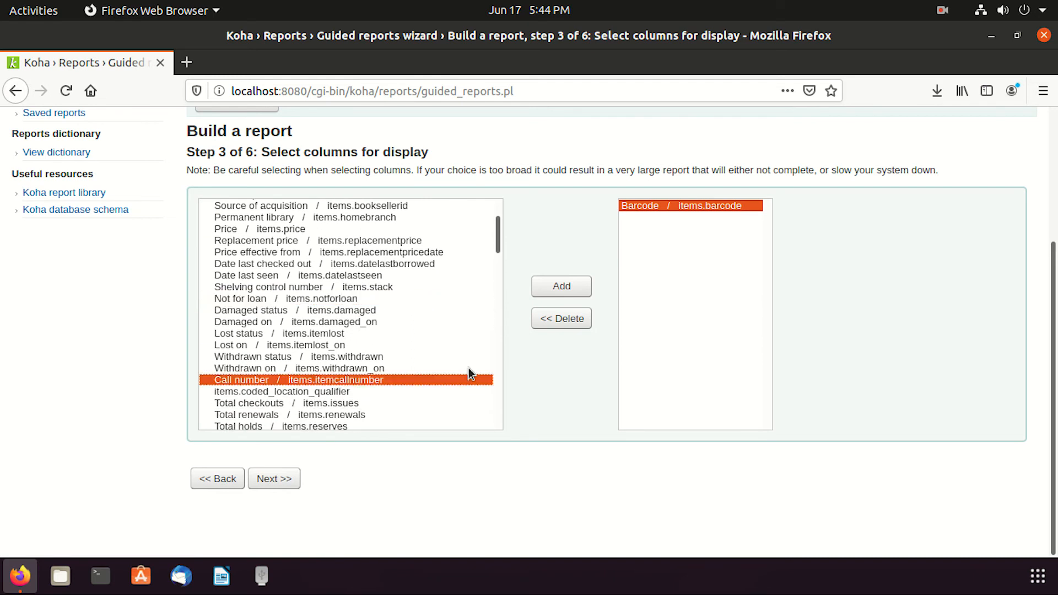
left_click(566, 291)
- Add the title, author and copyrightdate columns from the biblio table to the report and accept the column selection
scroll(381, 312, "down", 5)
scroll(356, 333, "down", 6)
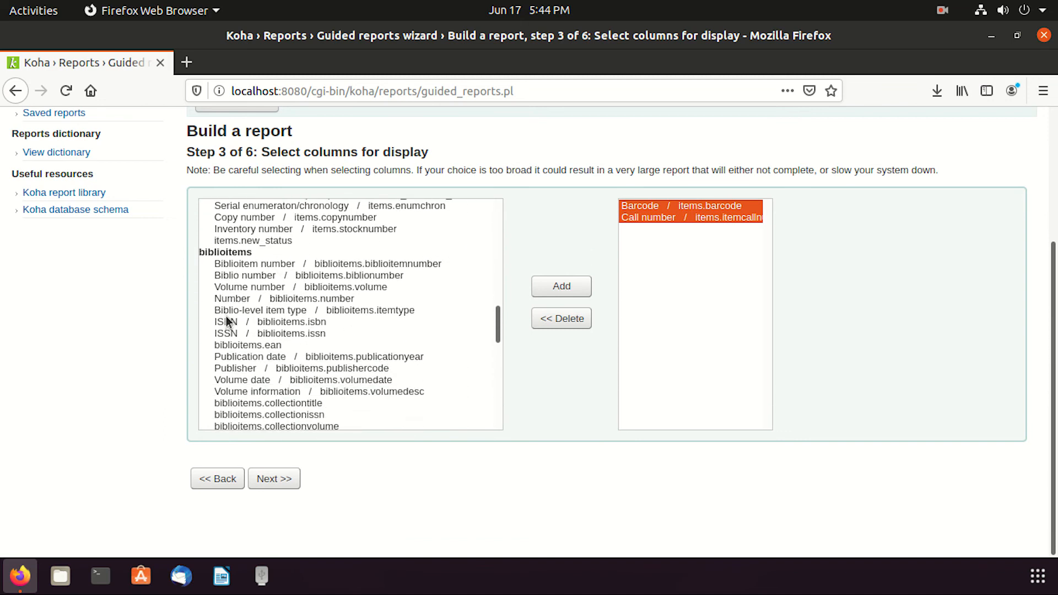
left_click(246, 284)
left_click(556, 290)
left_click(288, 274)
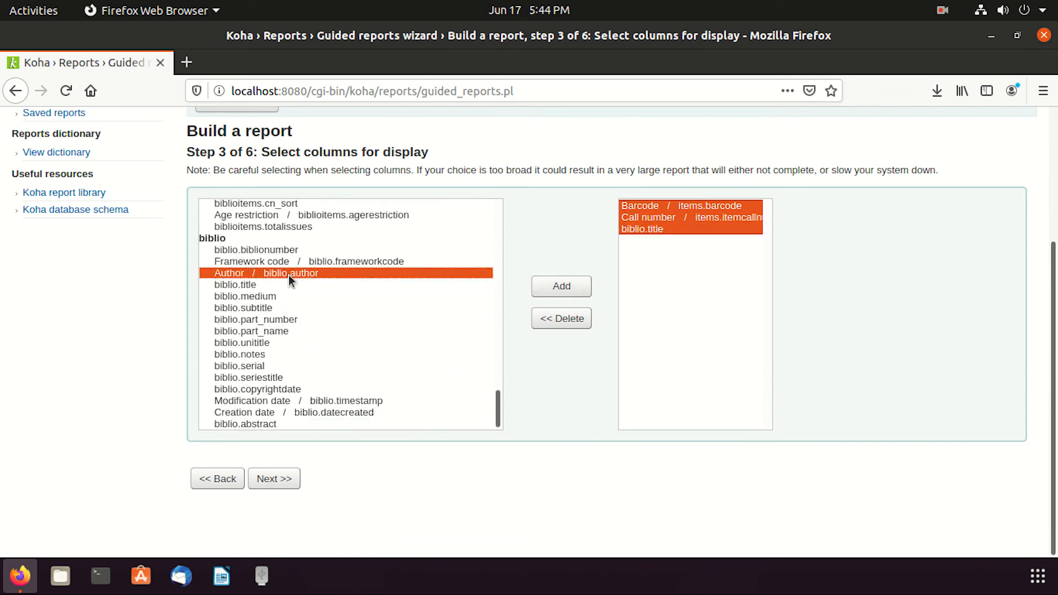
left_click(563, 289)
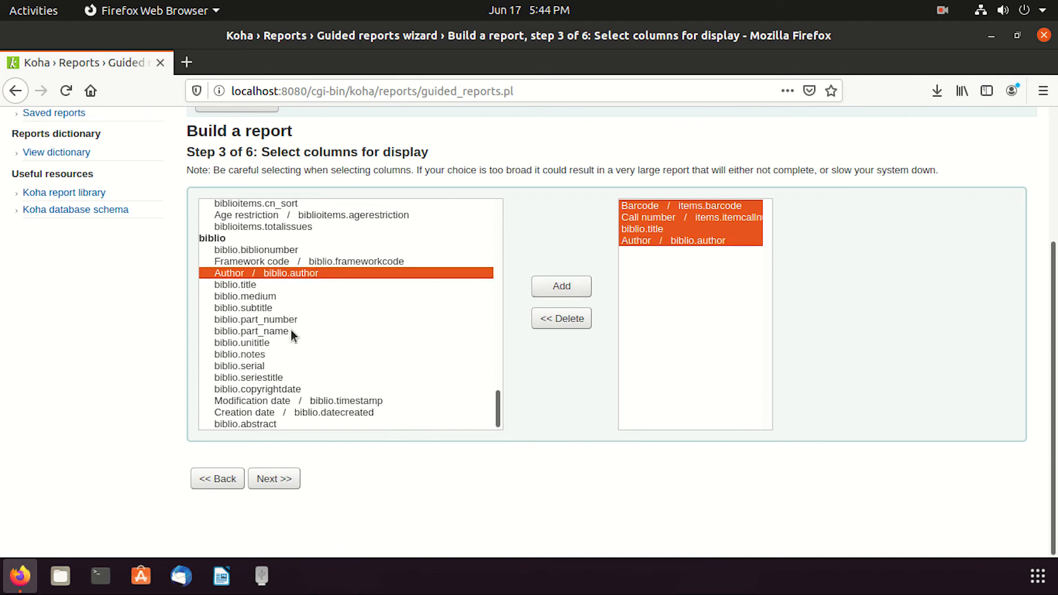
left_click(304, 388)
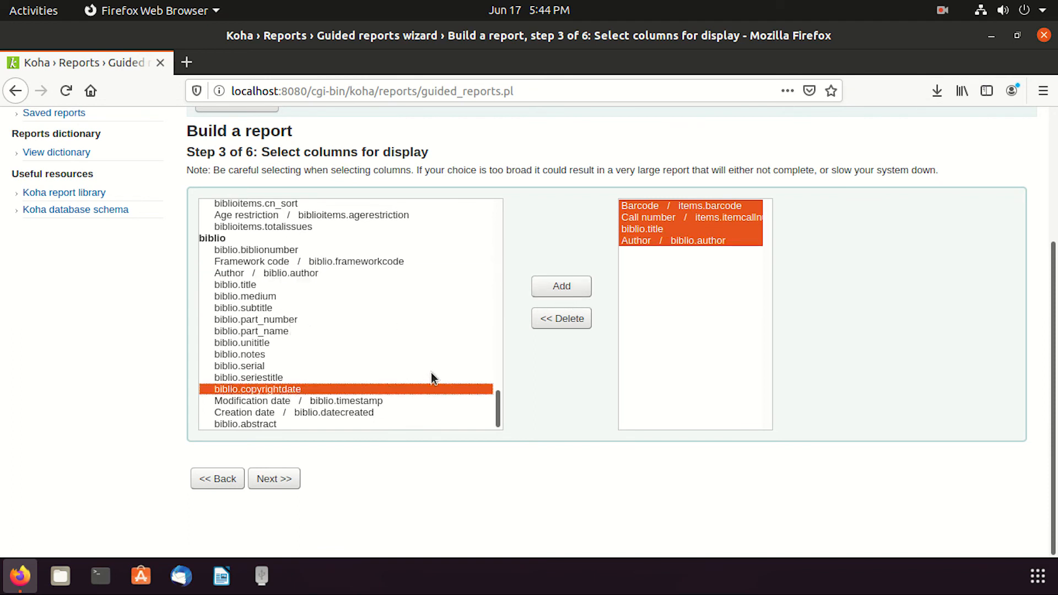
left_click(558, 288)
left_click(282, 478)
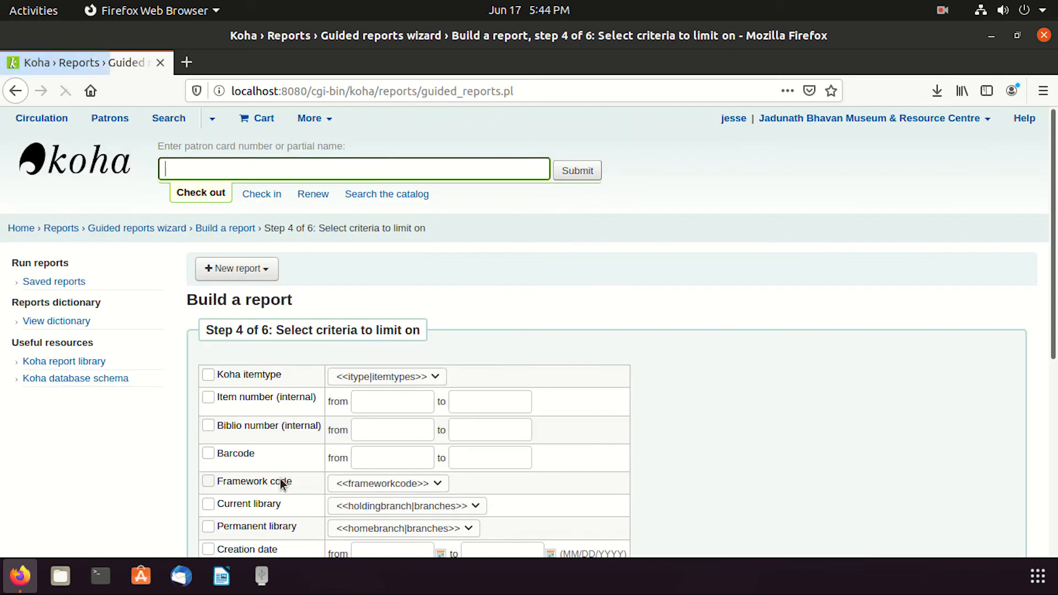
- Review the report's limiting criteria, including the item type, lost status and shelving location choices, and continue without setting any limit
scroll(579, 328, "down", 4)
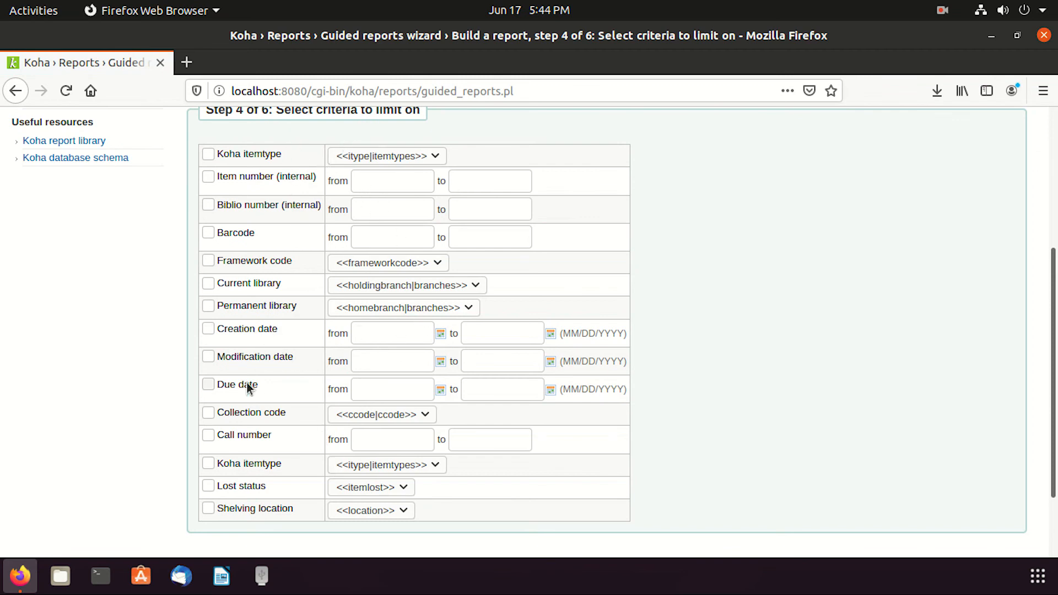
scroll(355, 489, "down", 2)
left_click(432, 380)
left_click(435, 374)
left_click(384, 397)
left_click(383, 398)
left_click(373, 419)
left_click(373, 418)
left_click(285, 480)
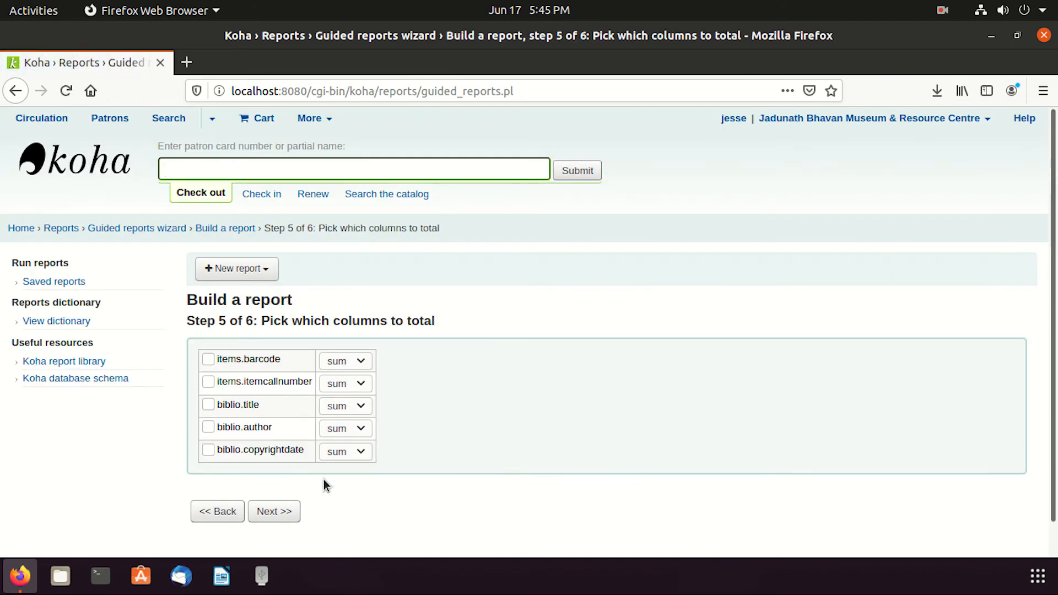
- Finish the report without column totals or a sort order and accept the generated SQL statement
left_click(281, 509)
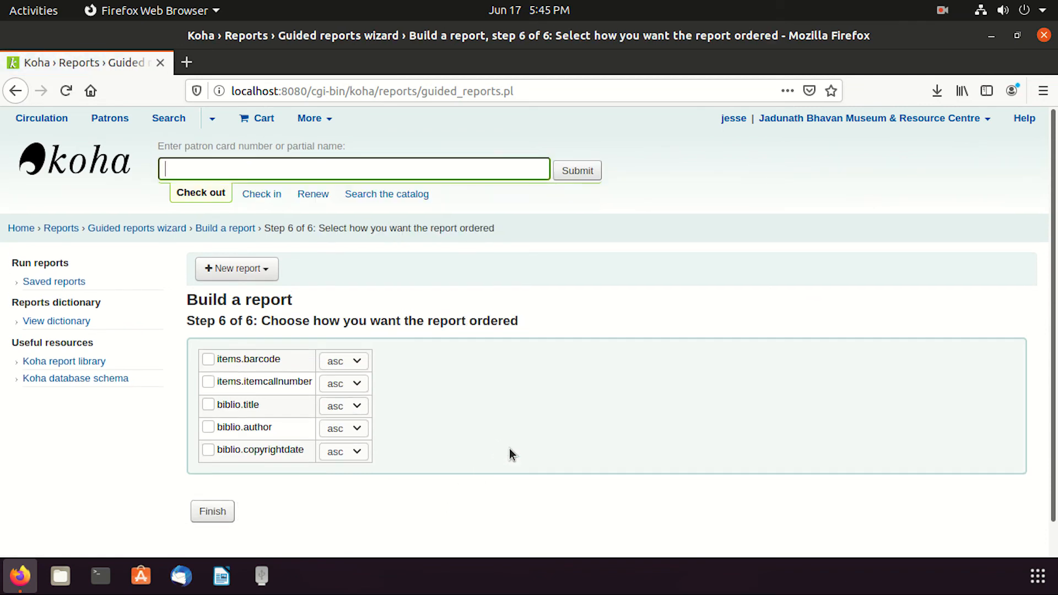
left_click(227, 518)
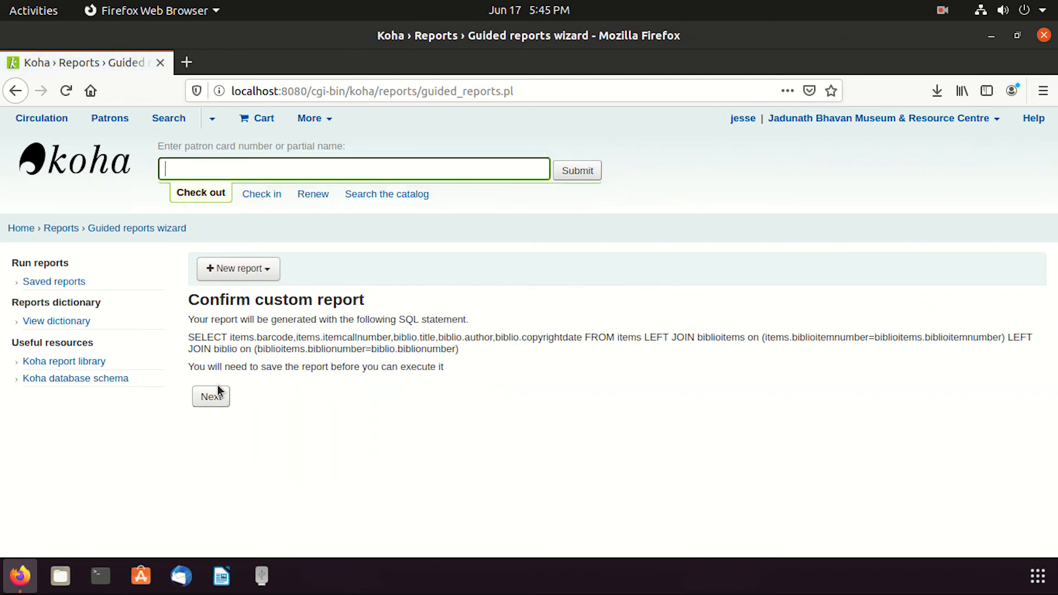
left_click(215, 396)
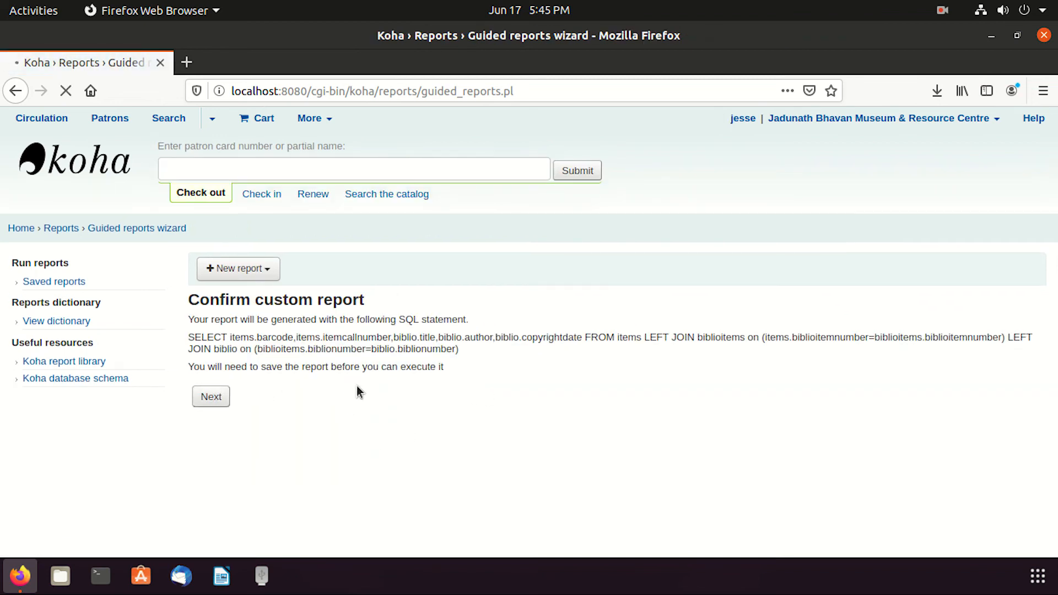
- Save the custom report as "Simple Accession Register" in the Catalog report group with no subgroup
left_click(357, 347)
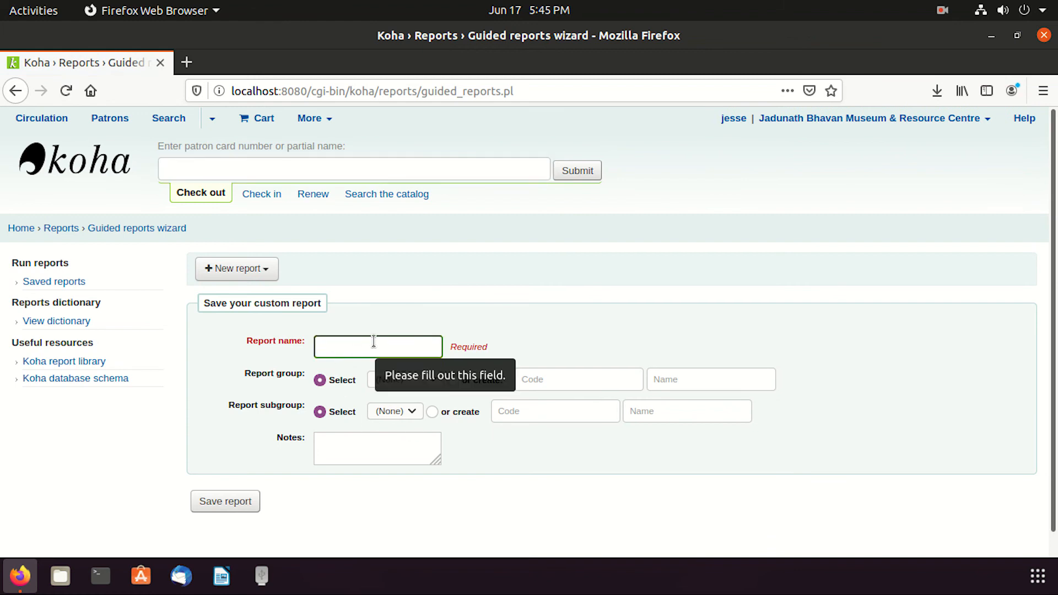
type("Simpl")
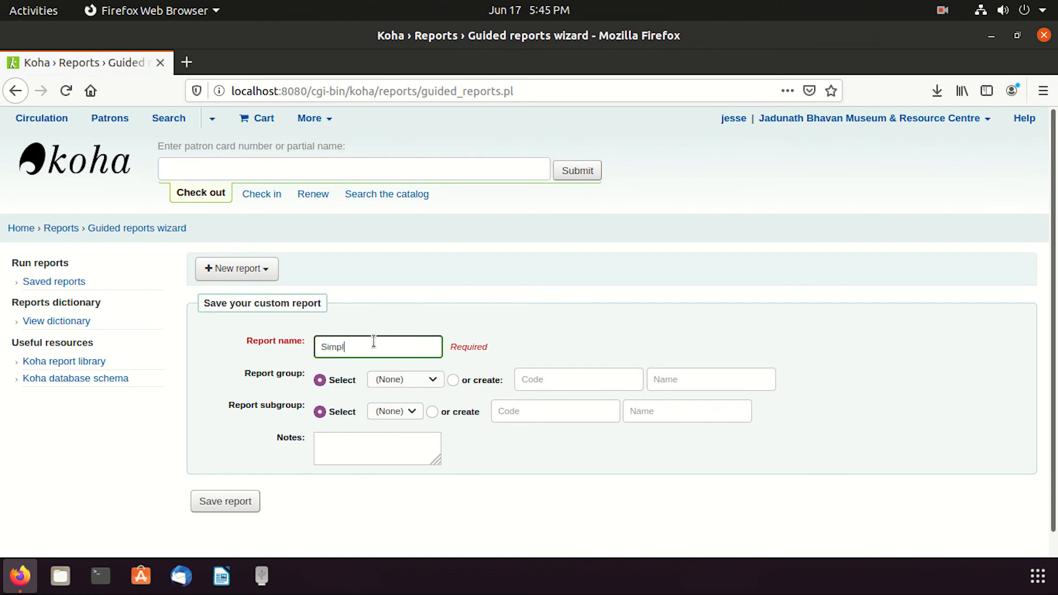
type("e Accession Register")
left_click(436, 379)
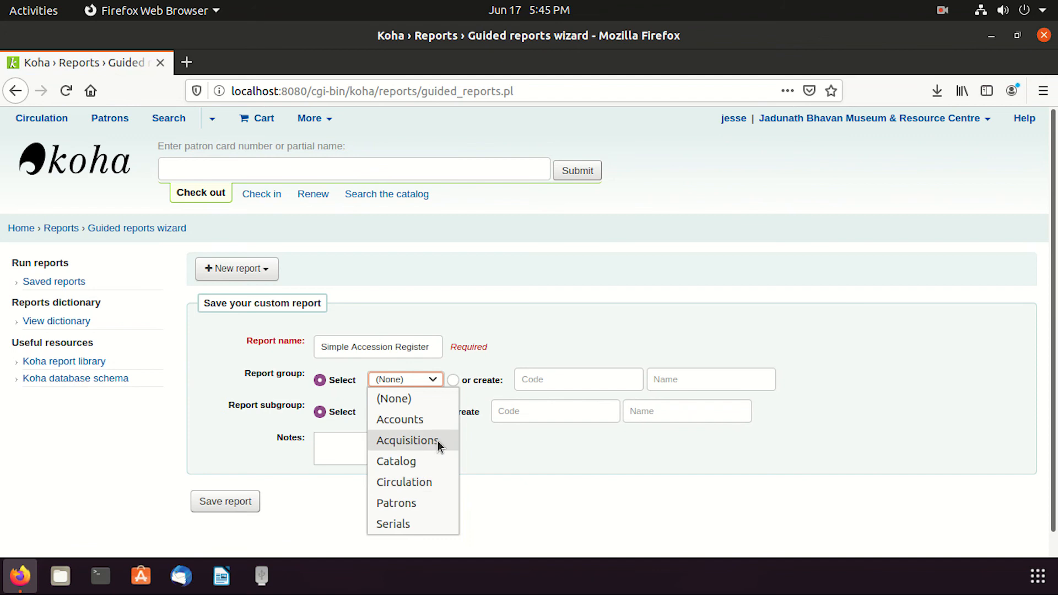
left_click(415, 466)
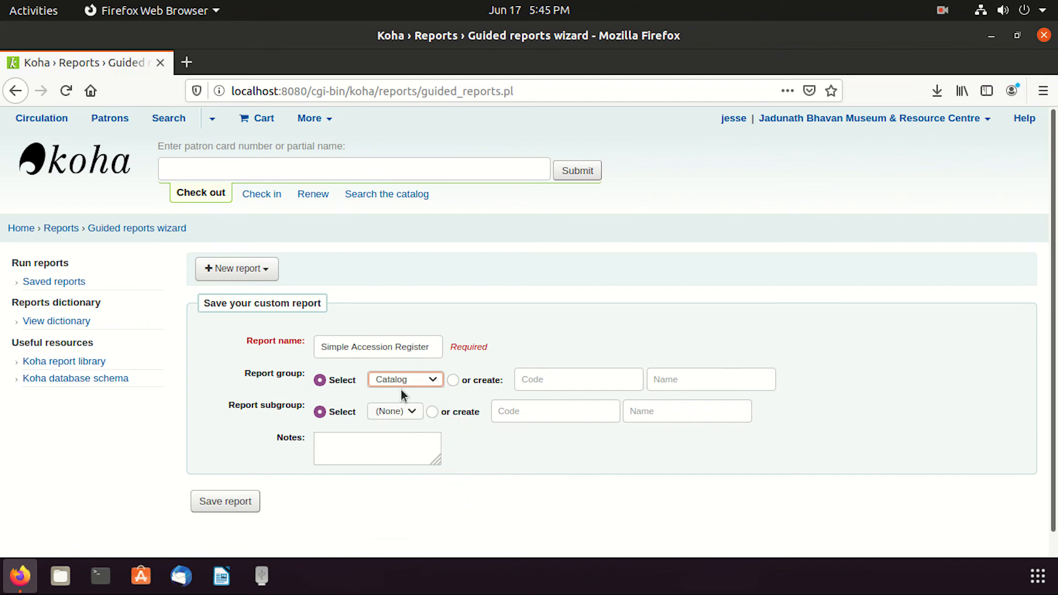
left_click(411, 415)
left_click(382, 431)
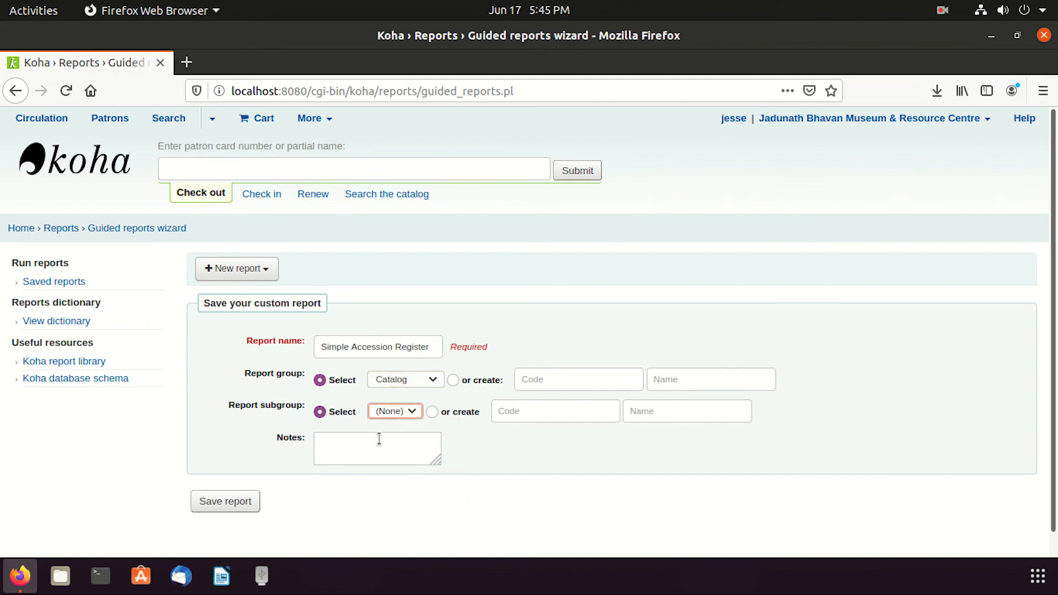
left_click(208, 503)
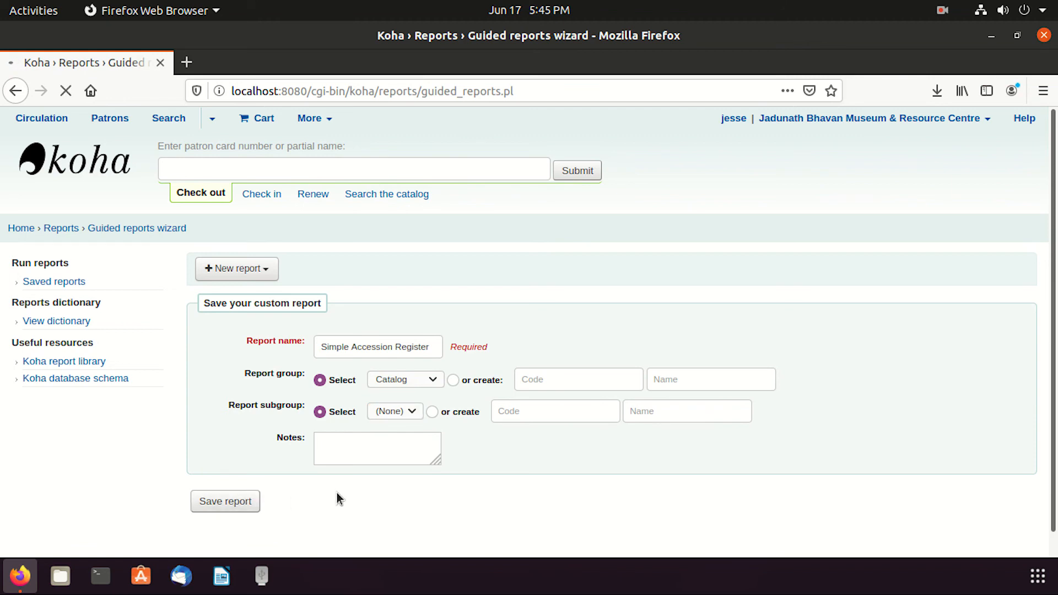
- Examine the saved report's settings and its SQL statement
scroll(474, 352, "down", 5)
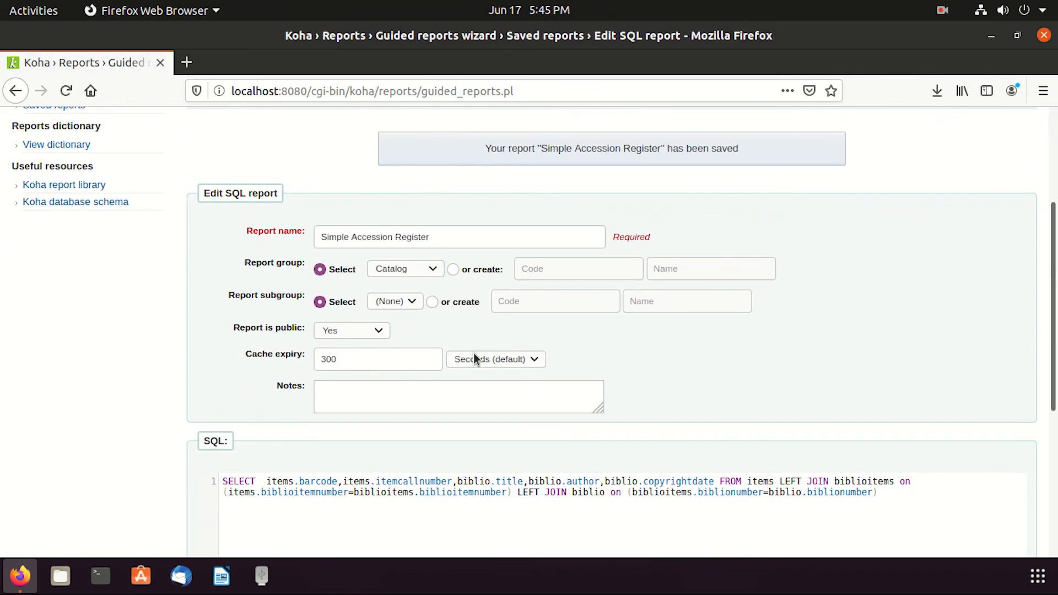
scroll(884, 284, "down", 5)
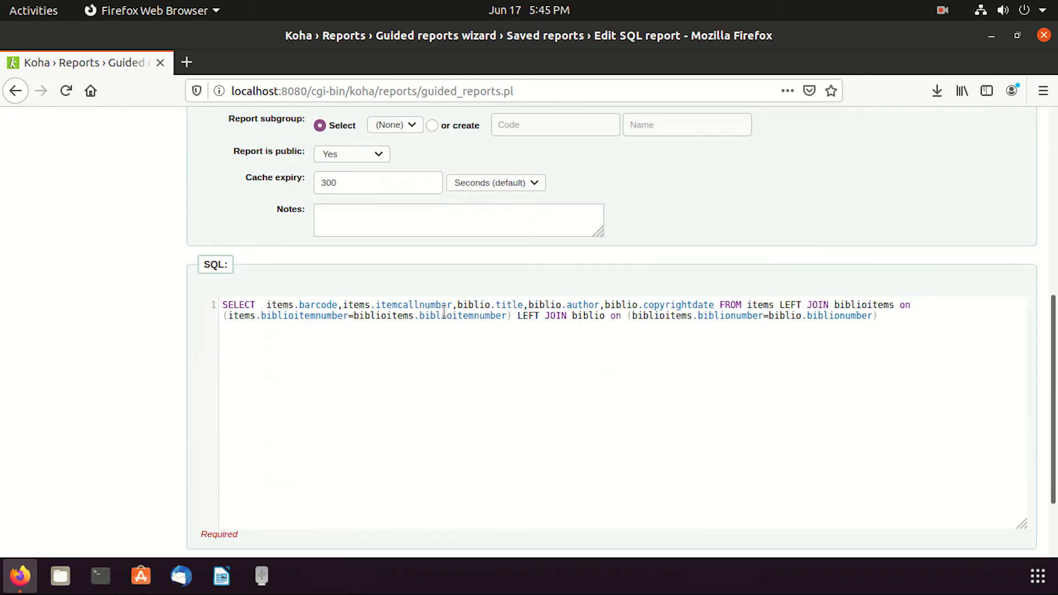
left_click_drag(222, 305, 881, 319)
left_click(929, 366)
scroll(572, 386, "down", 2)
scroll(570, 388, "up", 5)
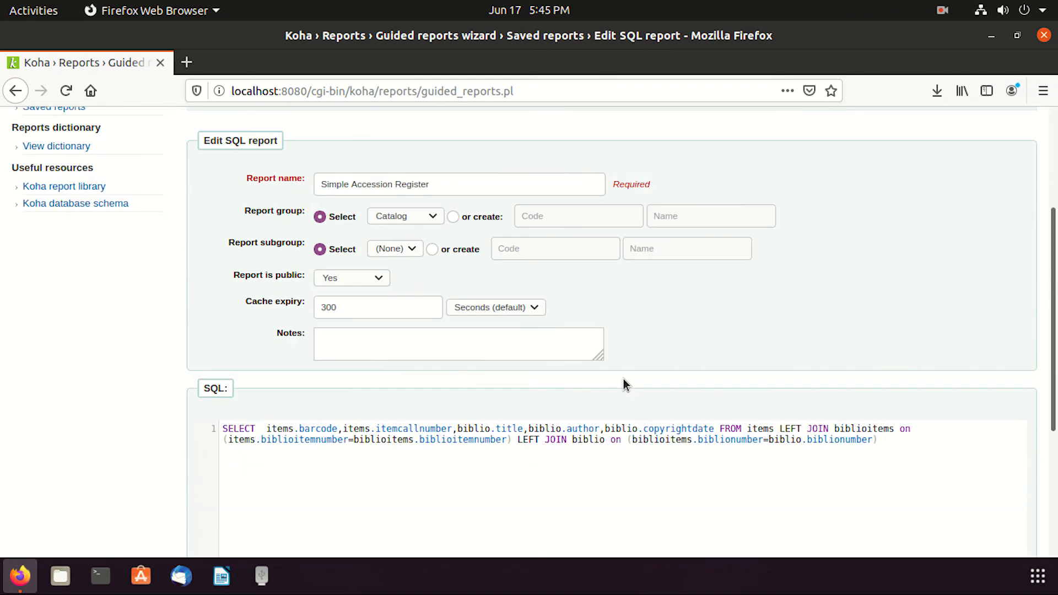
scroll(627, 395, "down", 2)
scroll(627, 438, "up", 5)
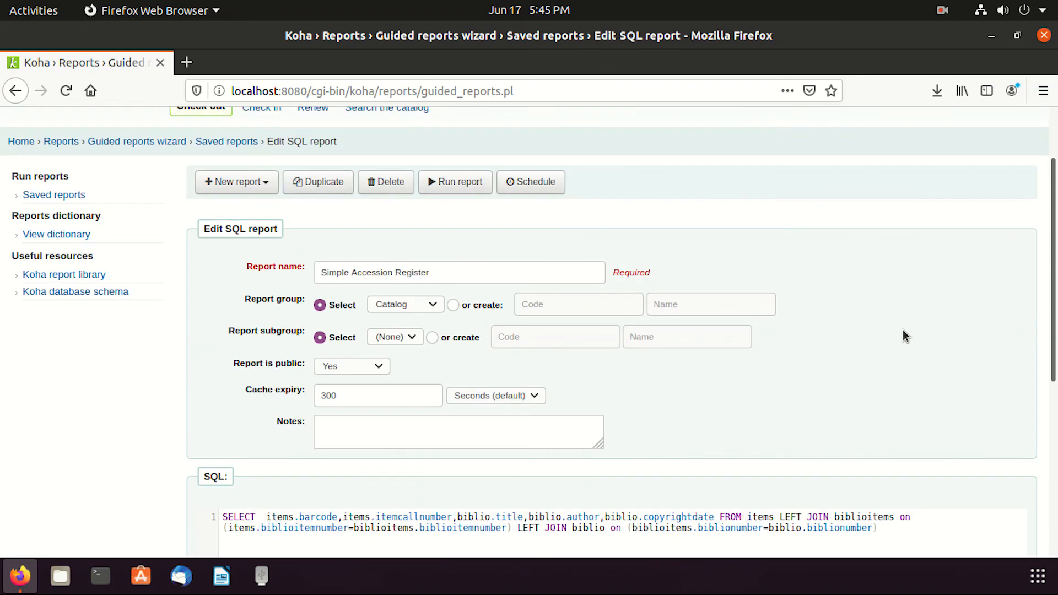
- Run the Simple Accession Register report and review the rows it lists
left_click(464, 182)
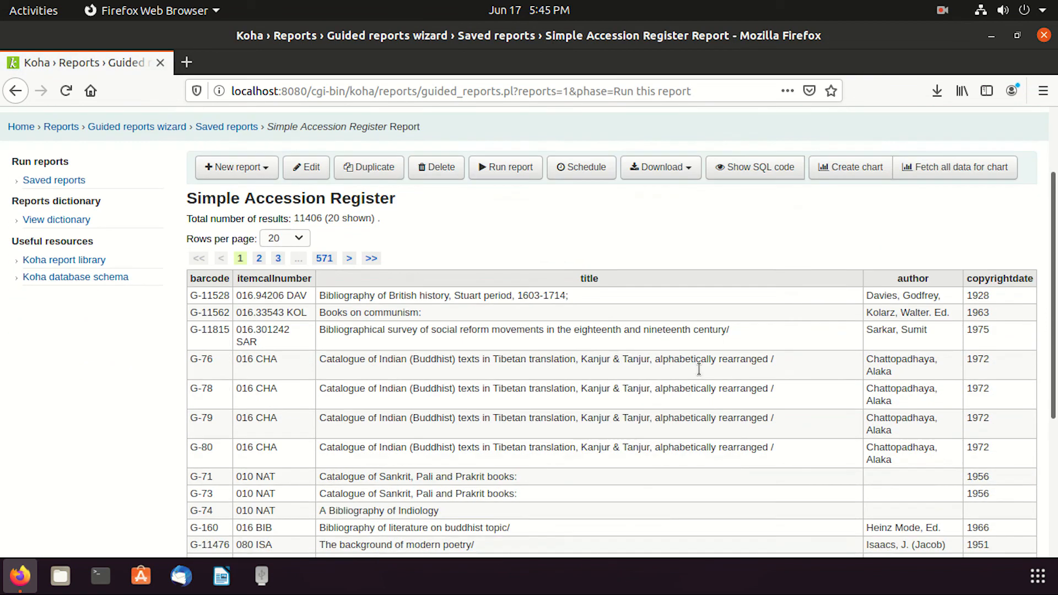
scroll(699, 369, "down", 1)
left_click_drag(193, 259, 963, 498)
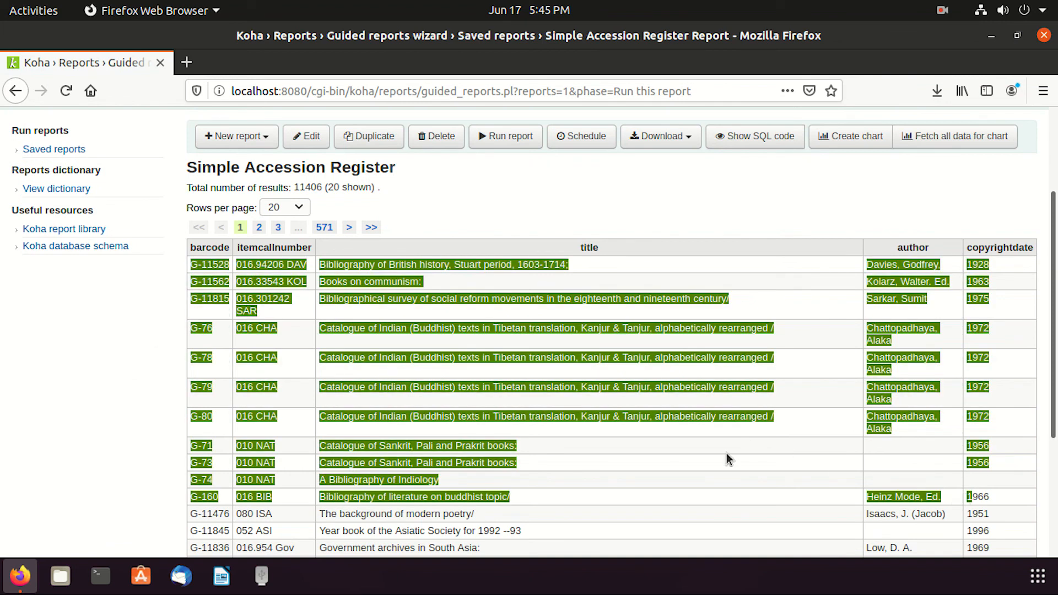
left_click(716, 457)
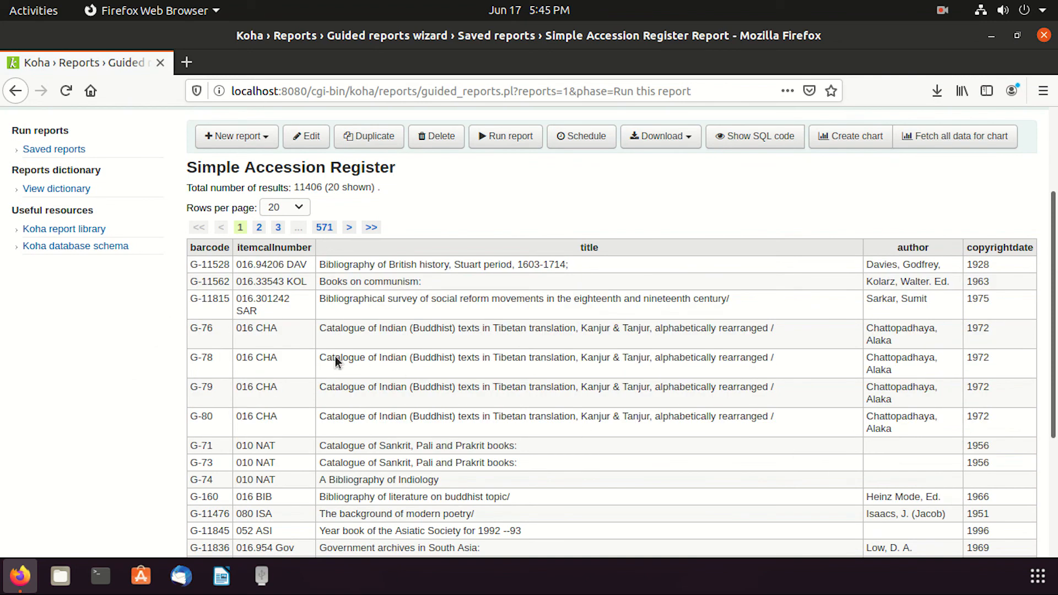
- Check the report's title and author values, the total number of results and the rows-per-page choices
triple_click(467, 278)
left_click_drag(912, 277, 995, 275)
left_click_drag(300, 188, 324, 184)
left_click(348, 183)
left_click(302, 208)
left_click(408, 226)
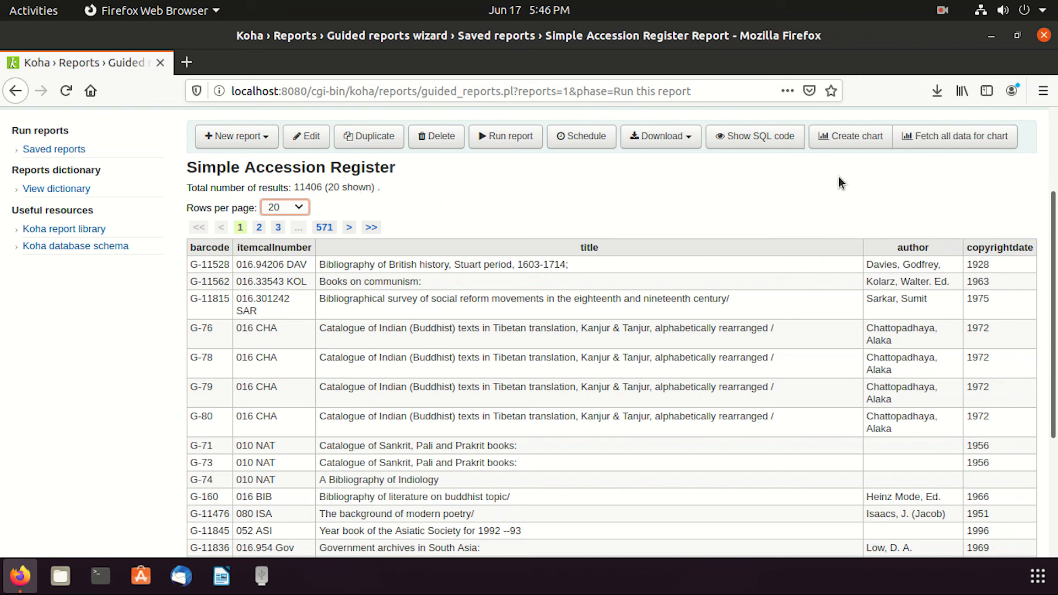
- Download the report results as an Open Document Spreadsheet and save the file
left_click(662, 137)
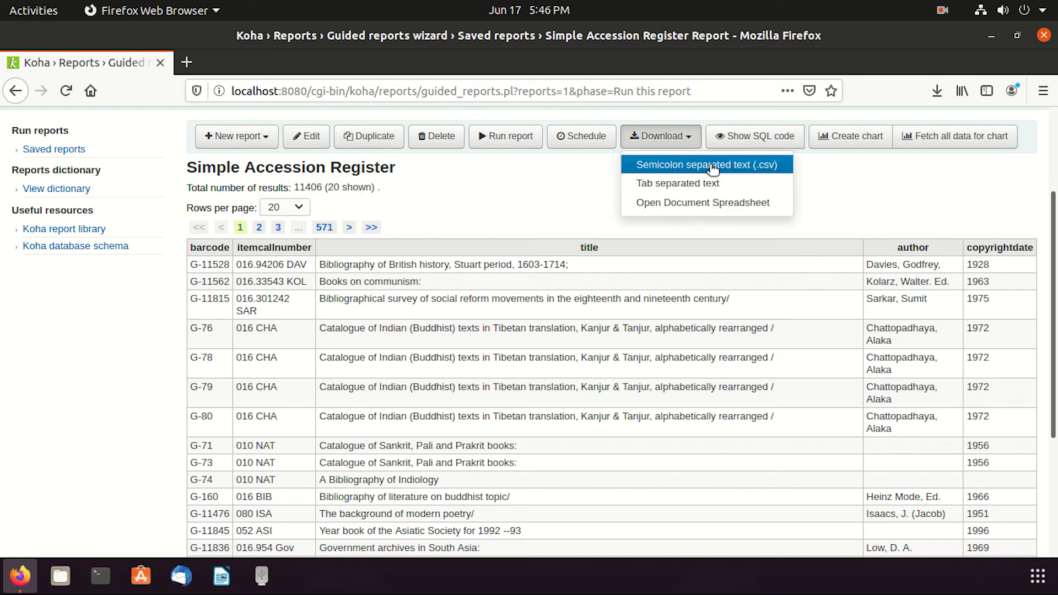
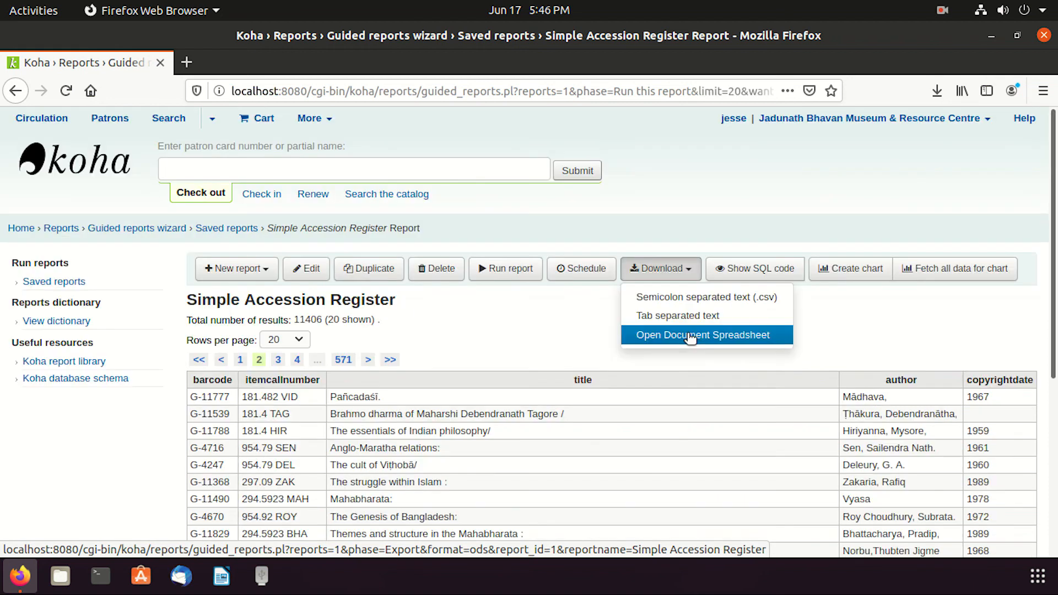
left_click(687, 334)
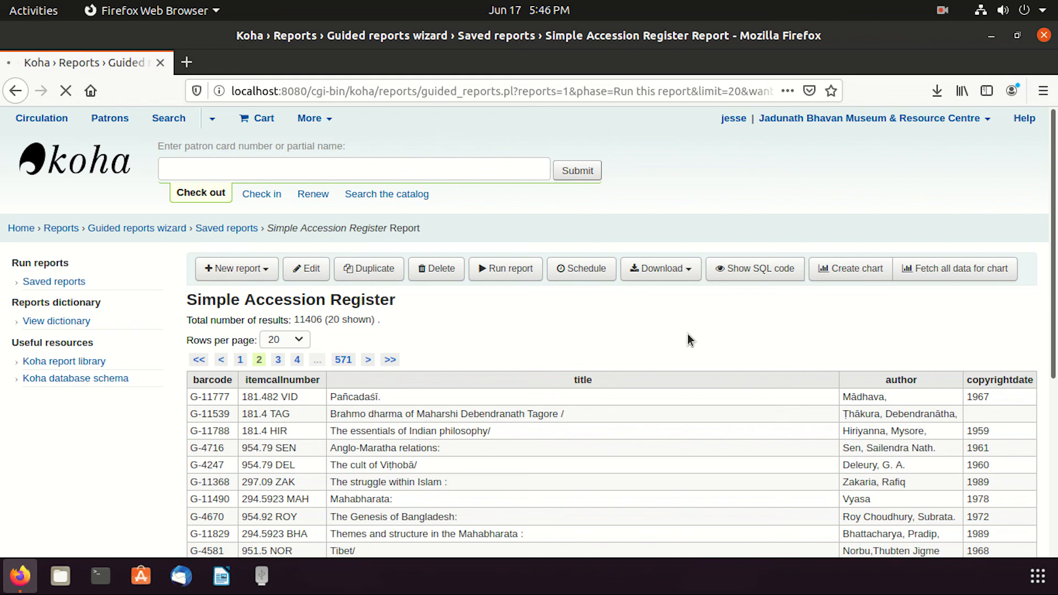
left_click(424, 325)
left_click(661, 398)
- Locate "Simple Accession Register-reportresults.ods" in its download folder, open it with LibreOffice Calc and close the folder window
left_click(936, 91)
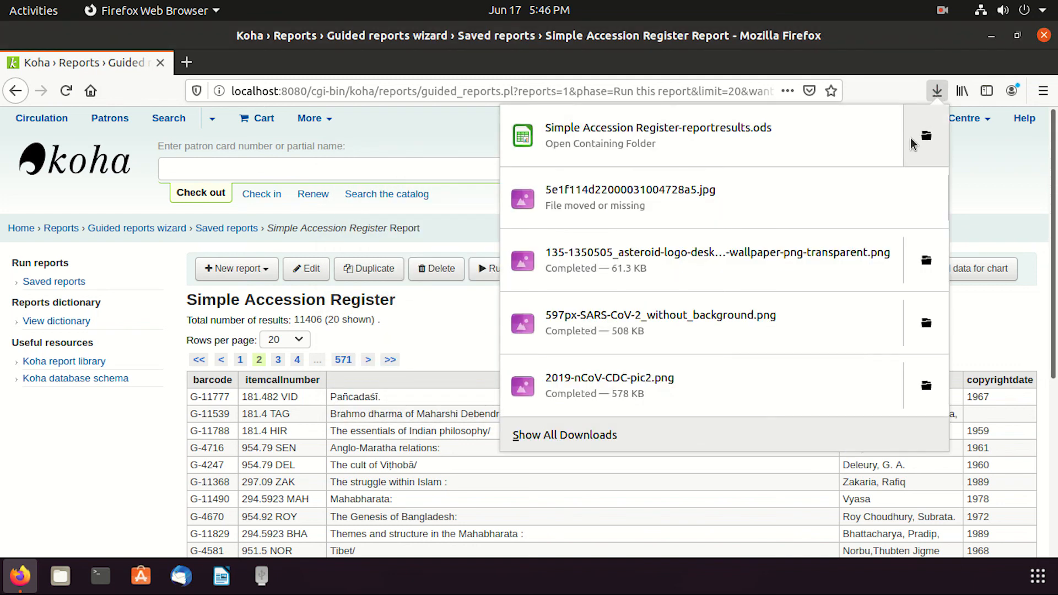
left_click(908, 147)
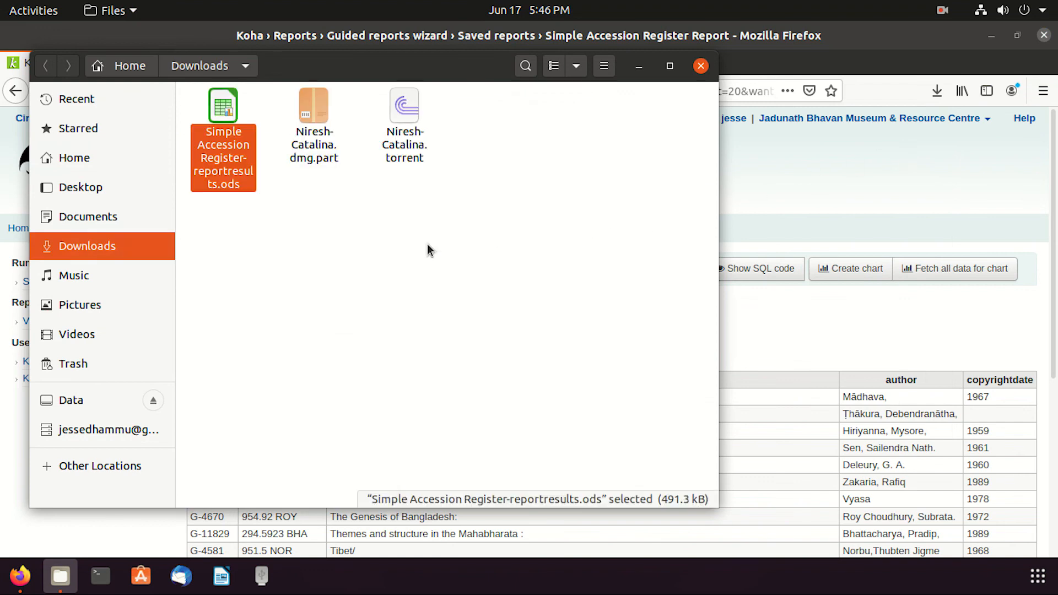
right_click(242, 155)
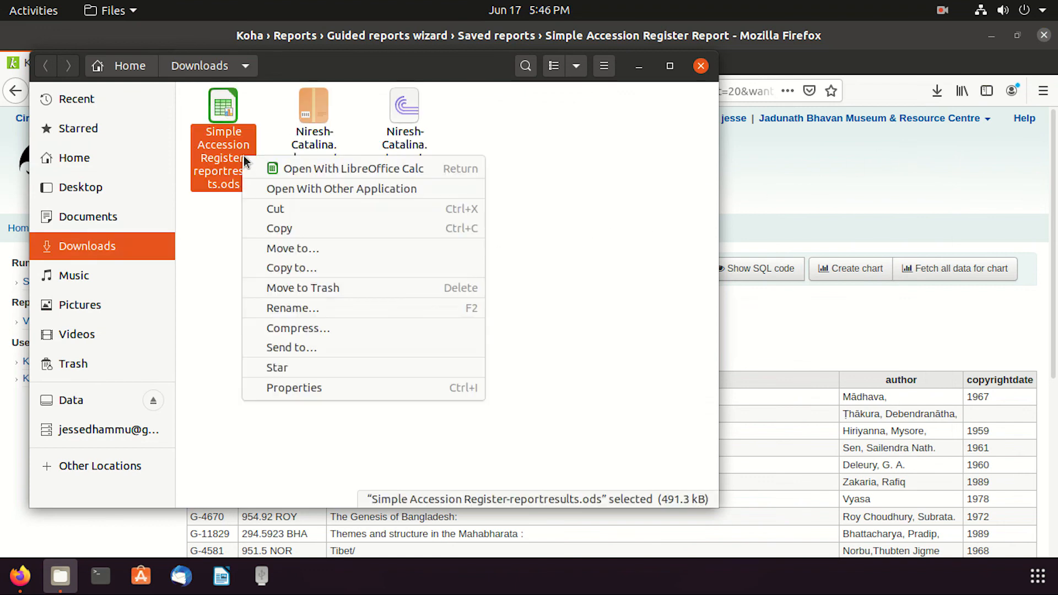
left_click(281, 165)
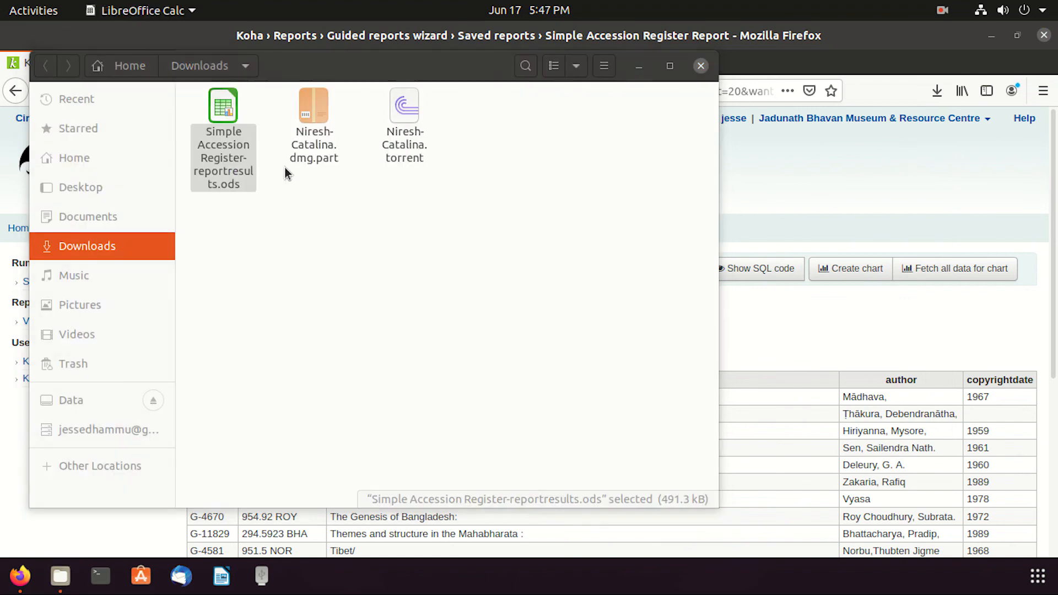
left_click(700, 67)
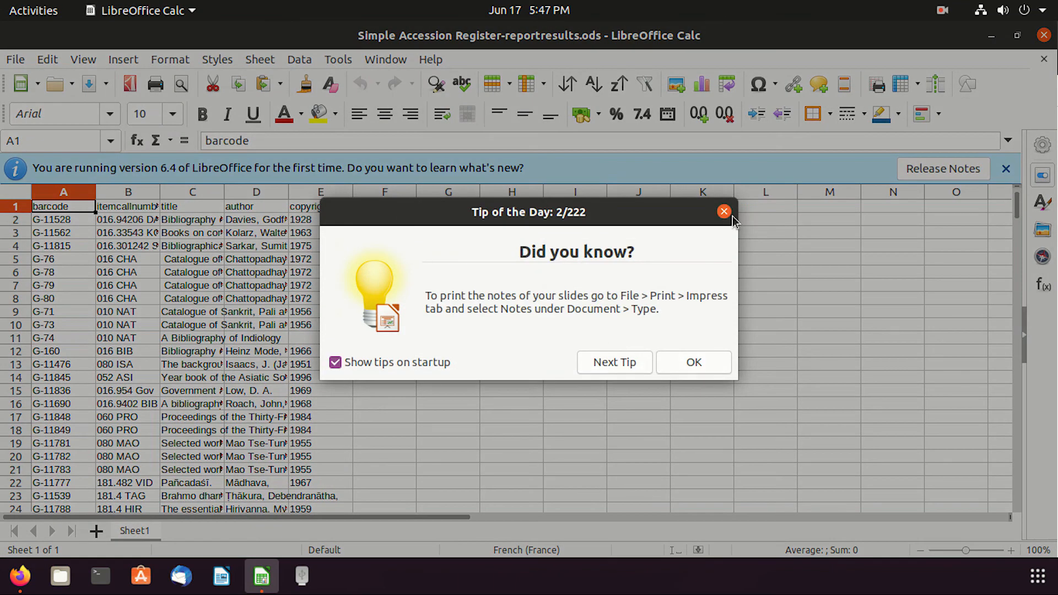
- Dismiss the Tip of the Day and close the exported report spreadsheet
left_click(723, 212)
left_click(618, 304)
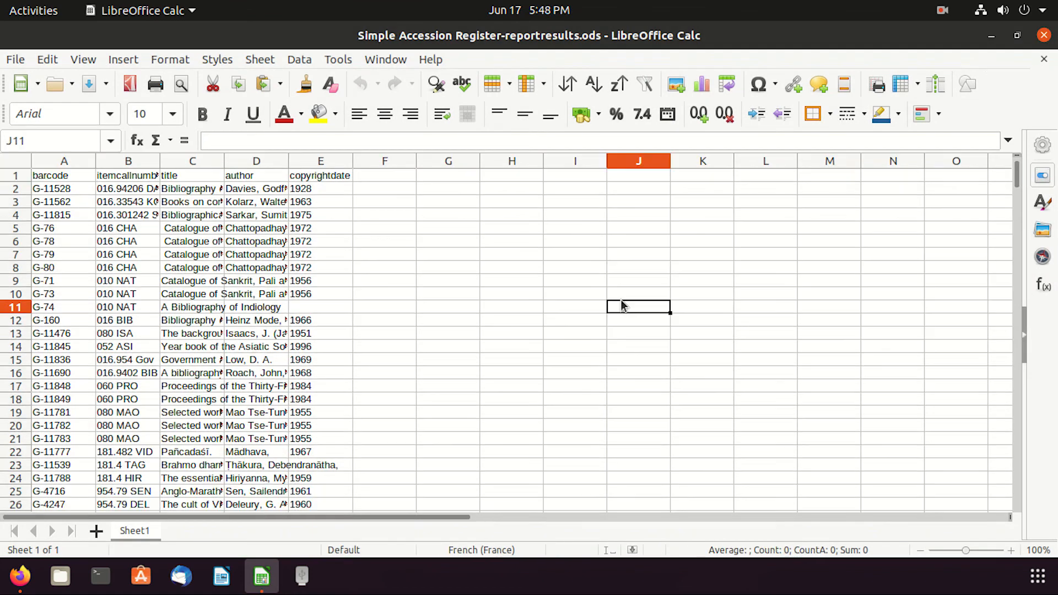
left_click(1044, 36)
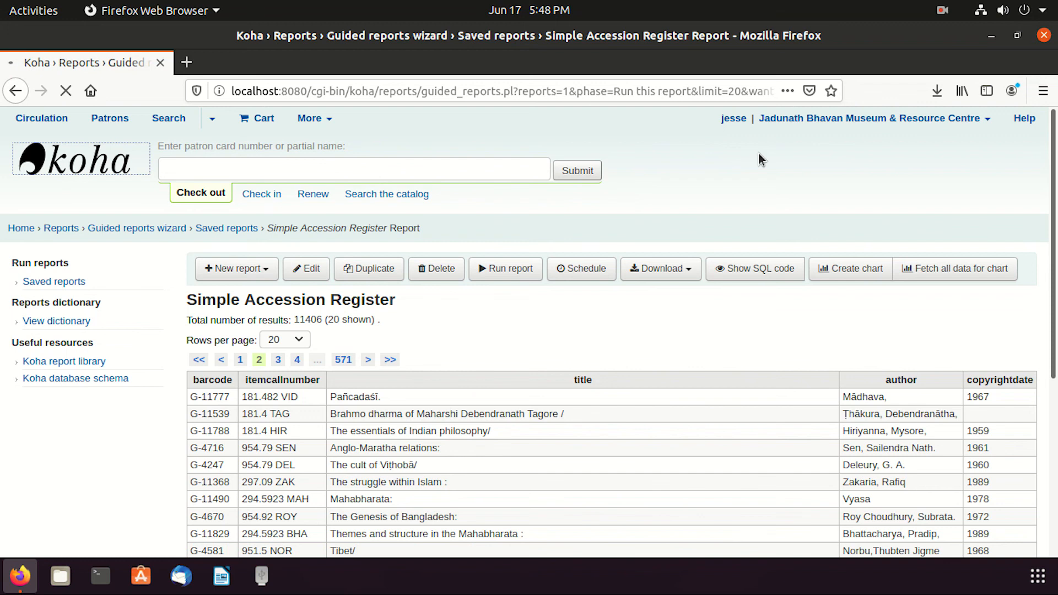
- Return from the saved report to the Koha staff home page and look over its modules
scroll(655, 524, "down", 1)
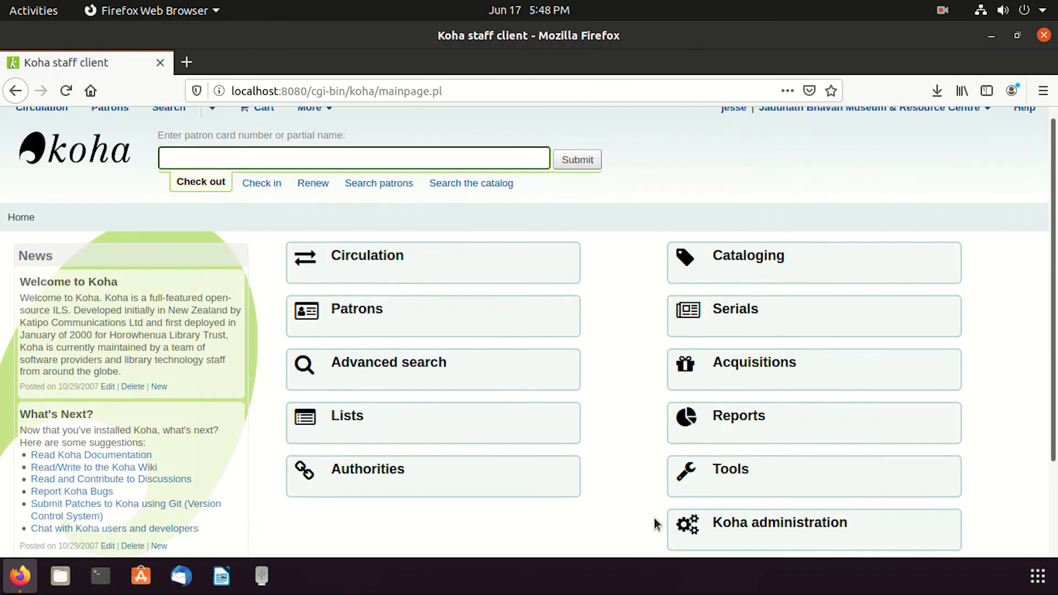
scroll(654, 524, "down", 3)
scroll(654, 524, "up", 4)
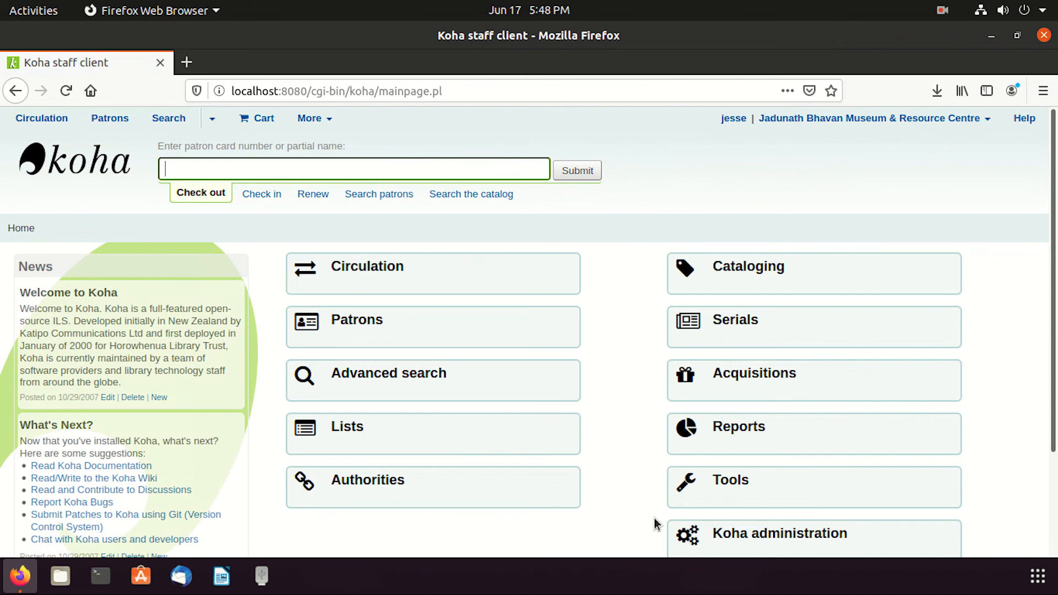
- Log out of the Koha staff client and close the browser window
left_click(1036, 175)
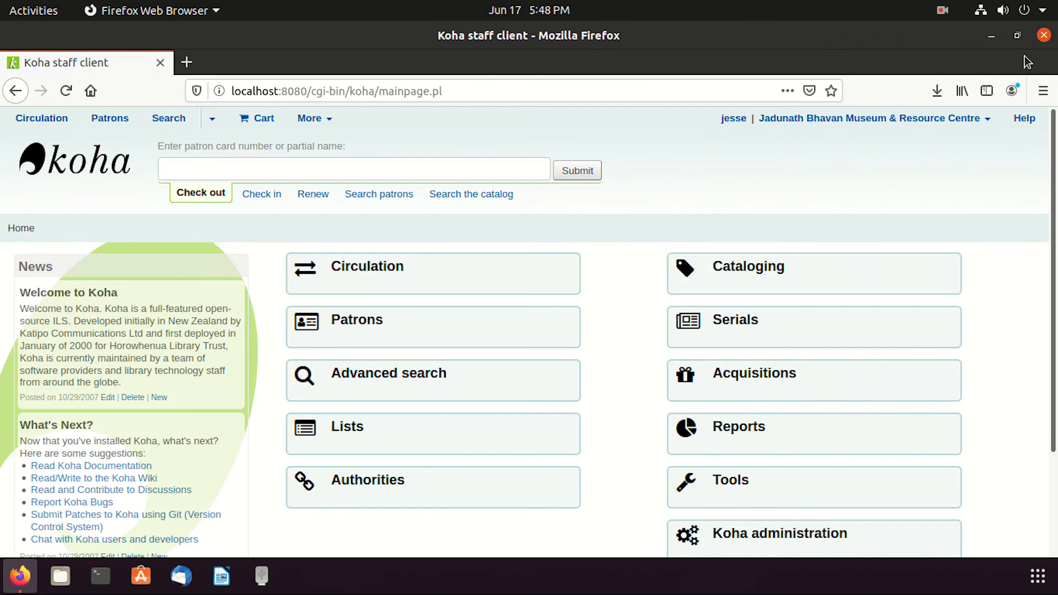
left_click(986, 117)
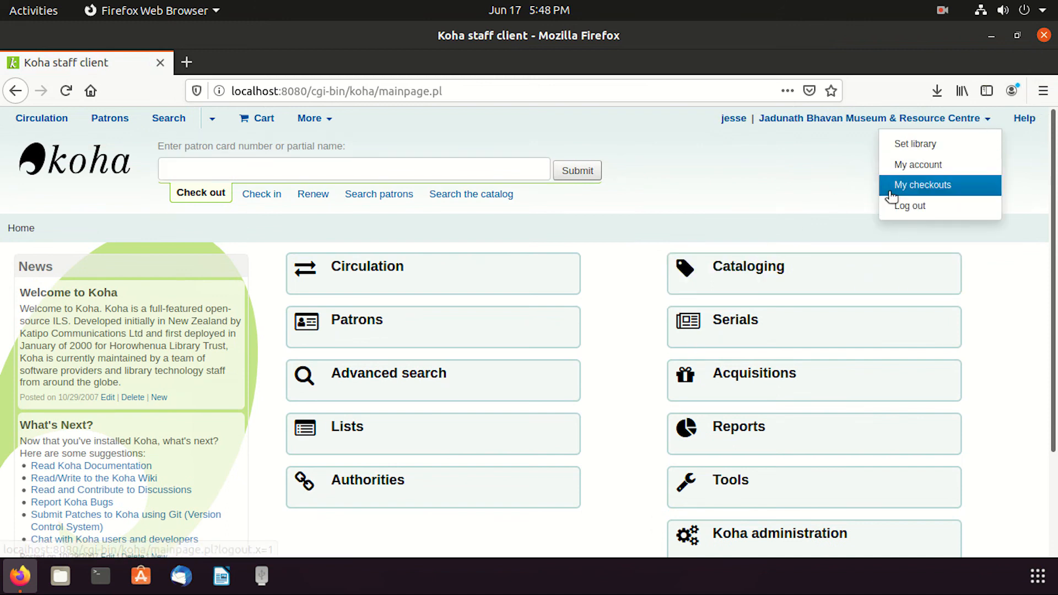
left_click(903, 205)
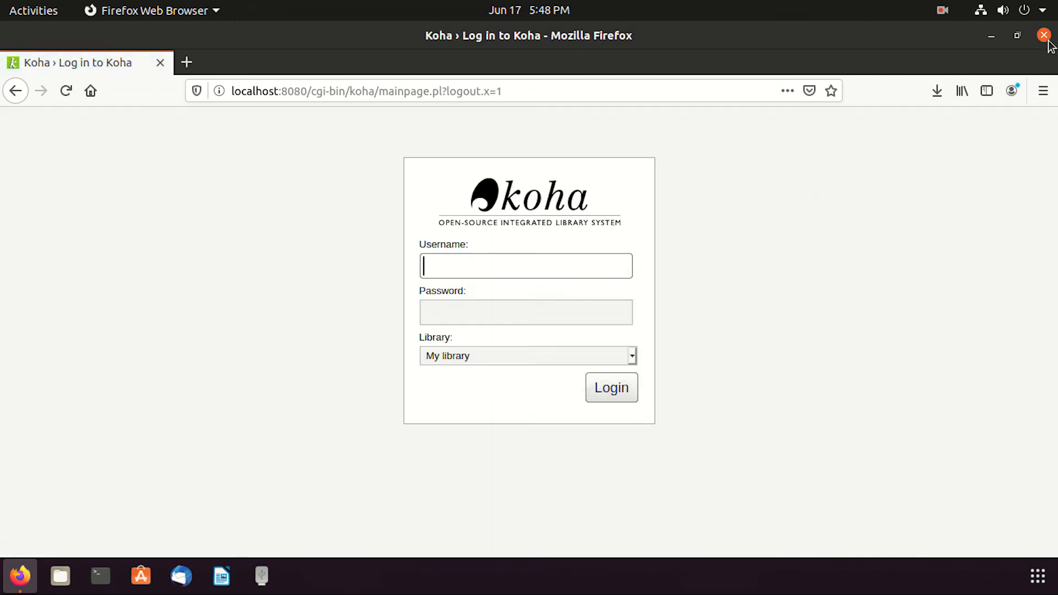
left_click(1044, 35)
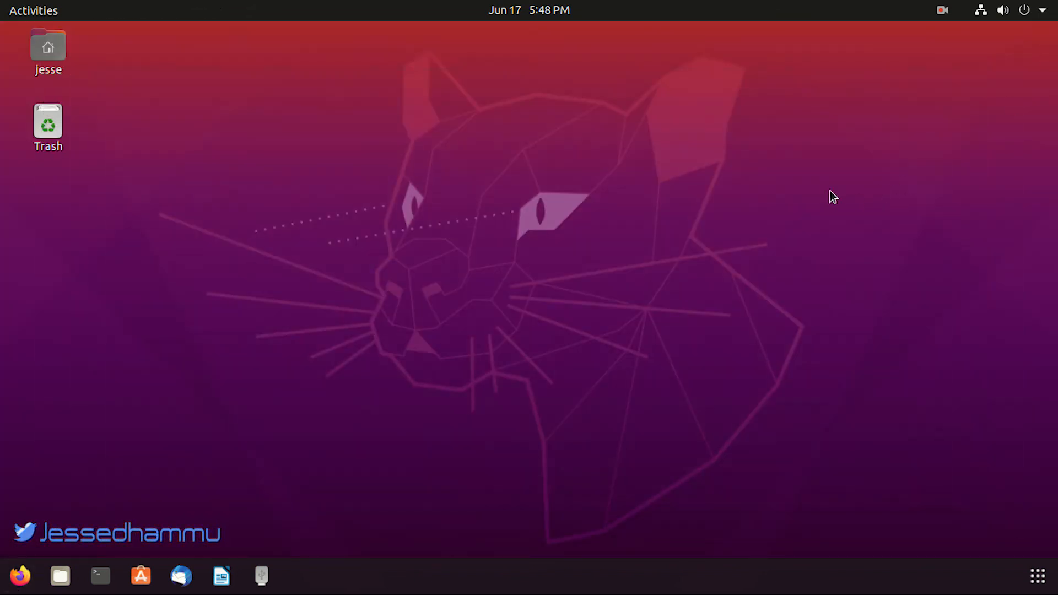